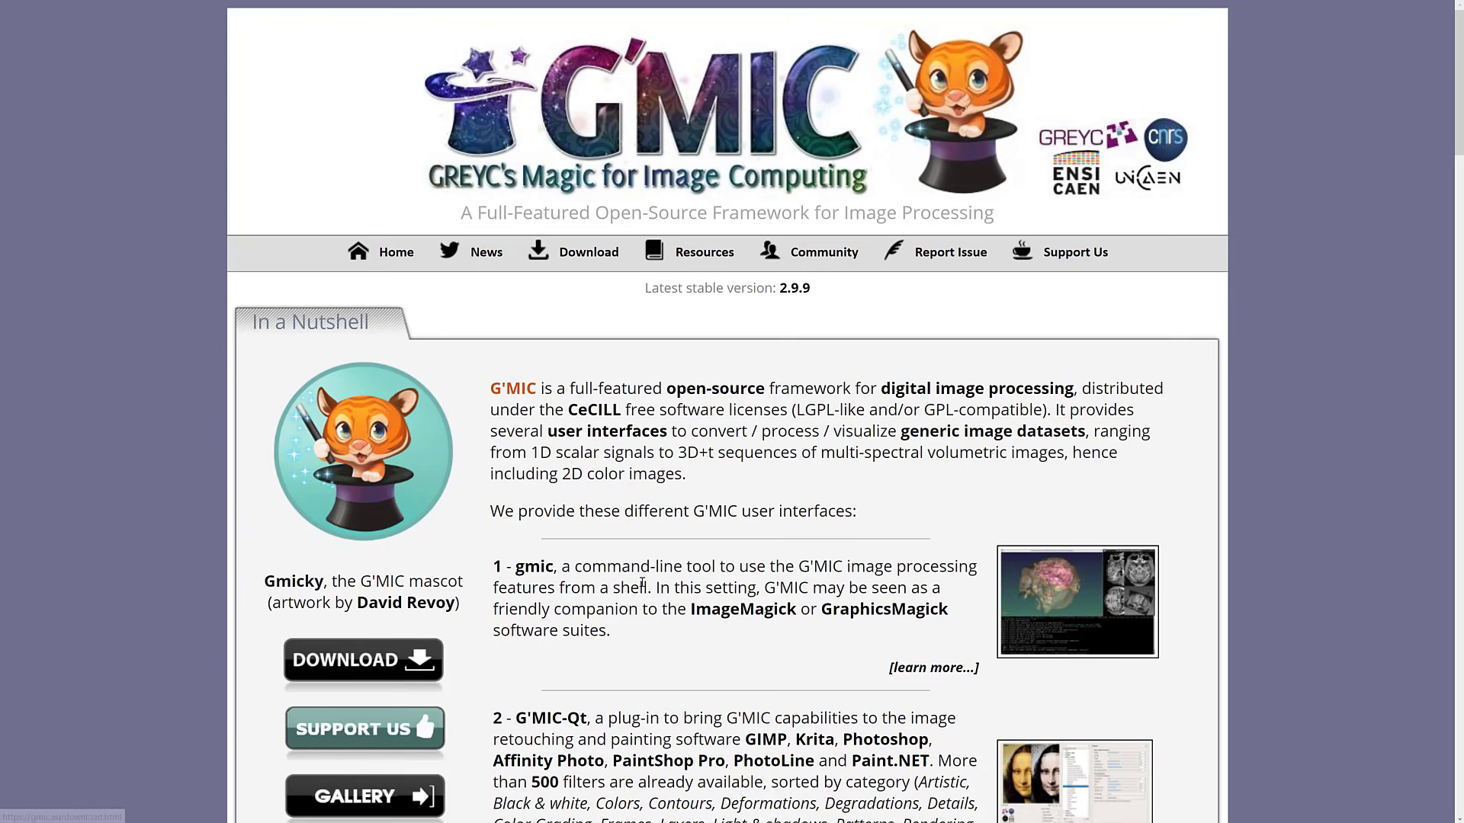
# - Highlight the gmic command-line tool description, clear it, and scroll further down the home page
pyautogui.moveTo(616, 574); pyautogui.dragTo(761, 630)
pyautogui.click(761, 630)
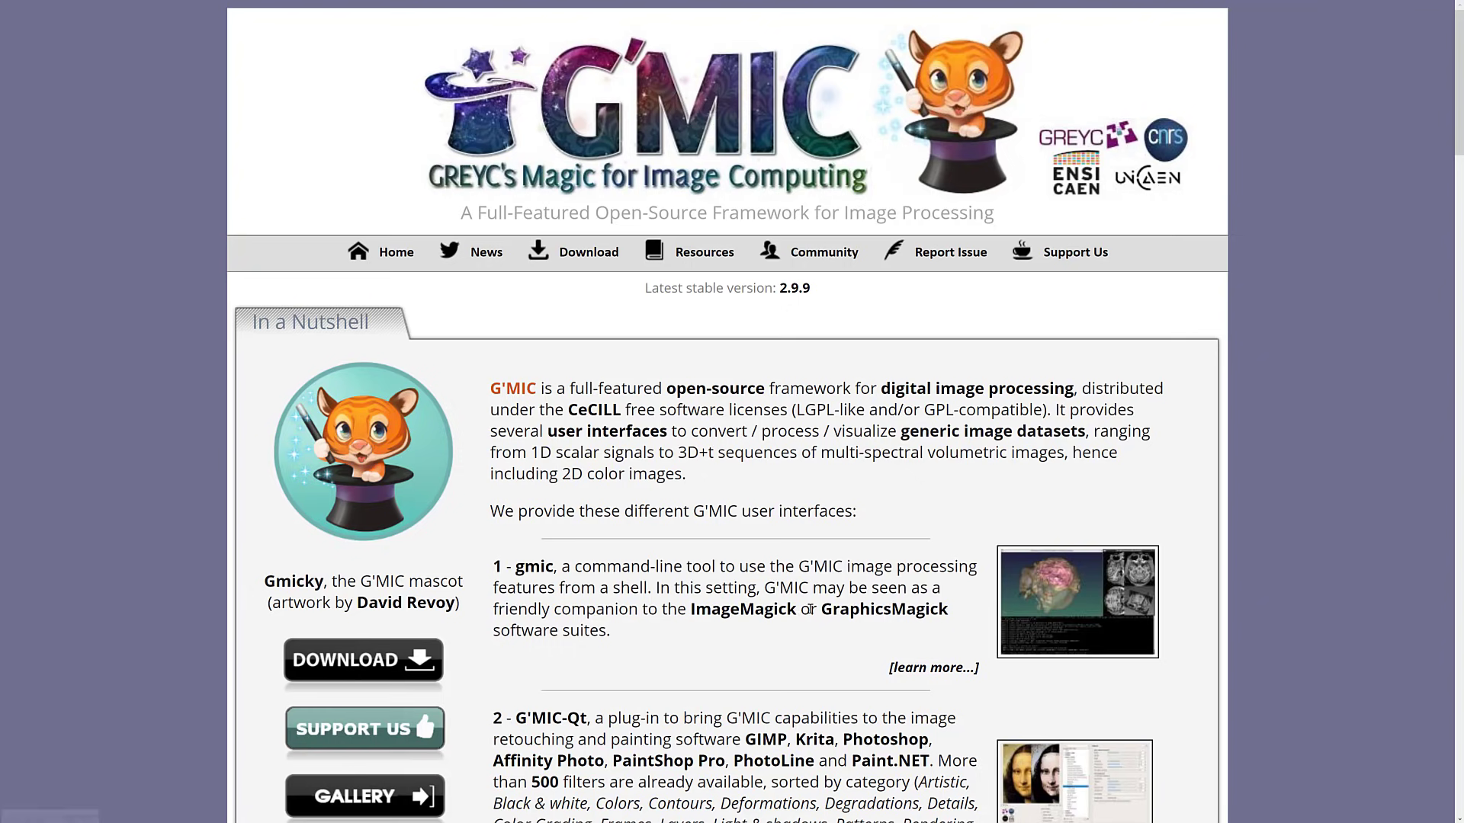
pyautogui.scroll(-1, 812, 604)
pyautogui.scroll(-3, 812, 604)
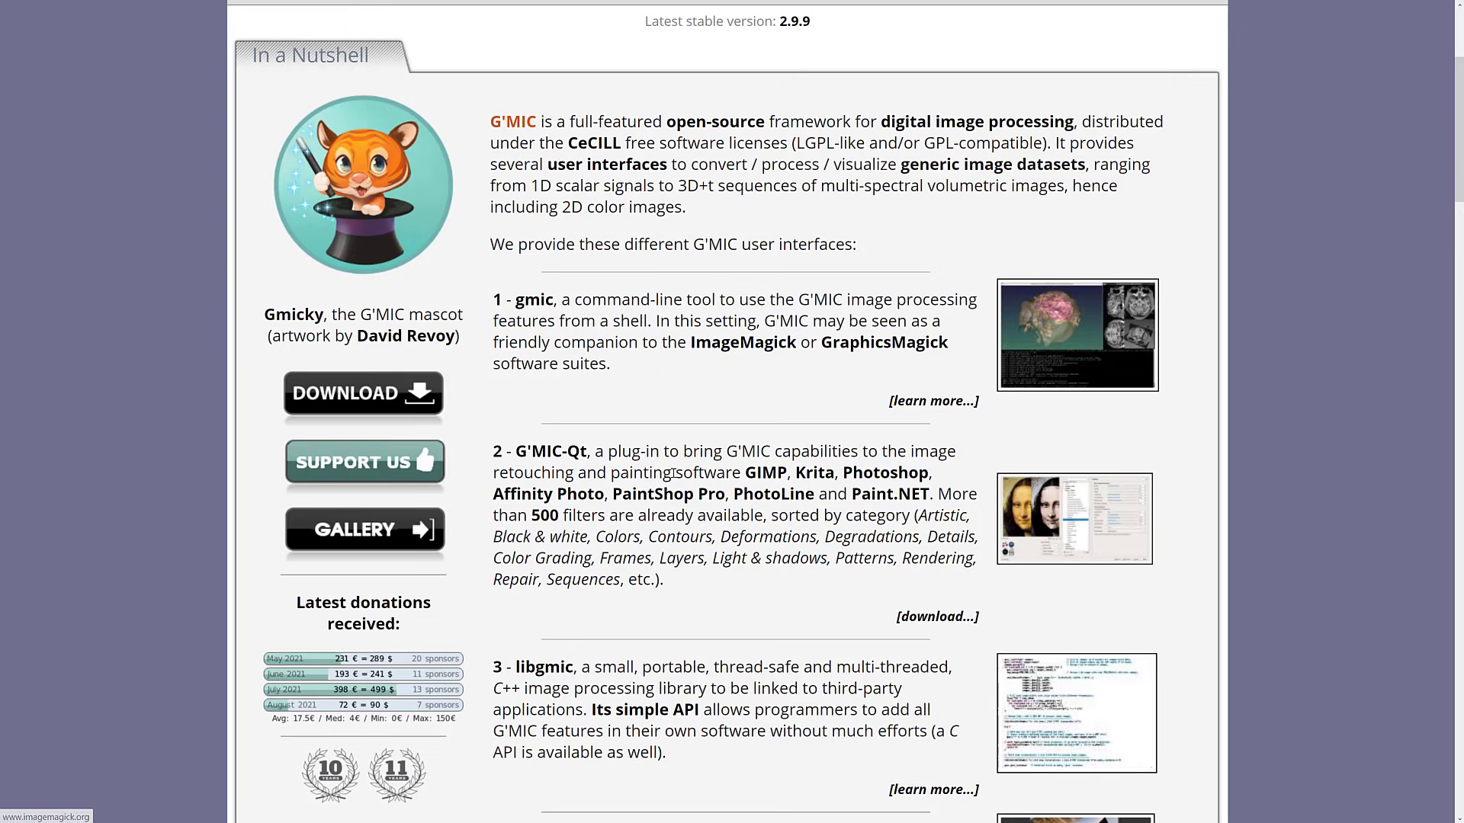
# - Highlight the G'MIC-Qt and libgmic descriptions while scrolling down to G'MIC Online, ZArt and other projects
pyautogui.moveTo(622, 451); pyautogui.dragTo(818, 594)
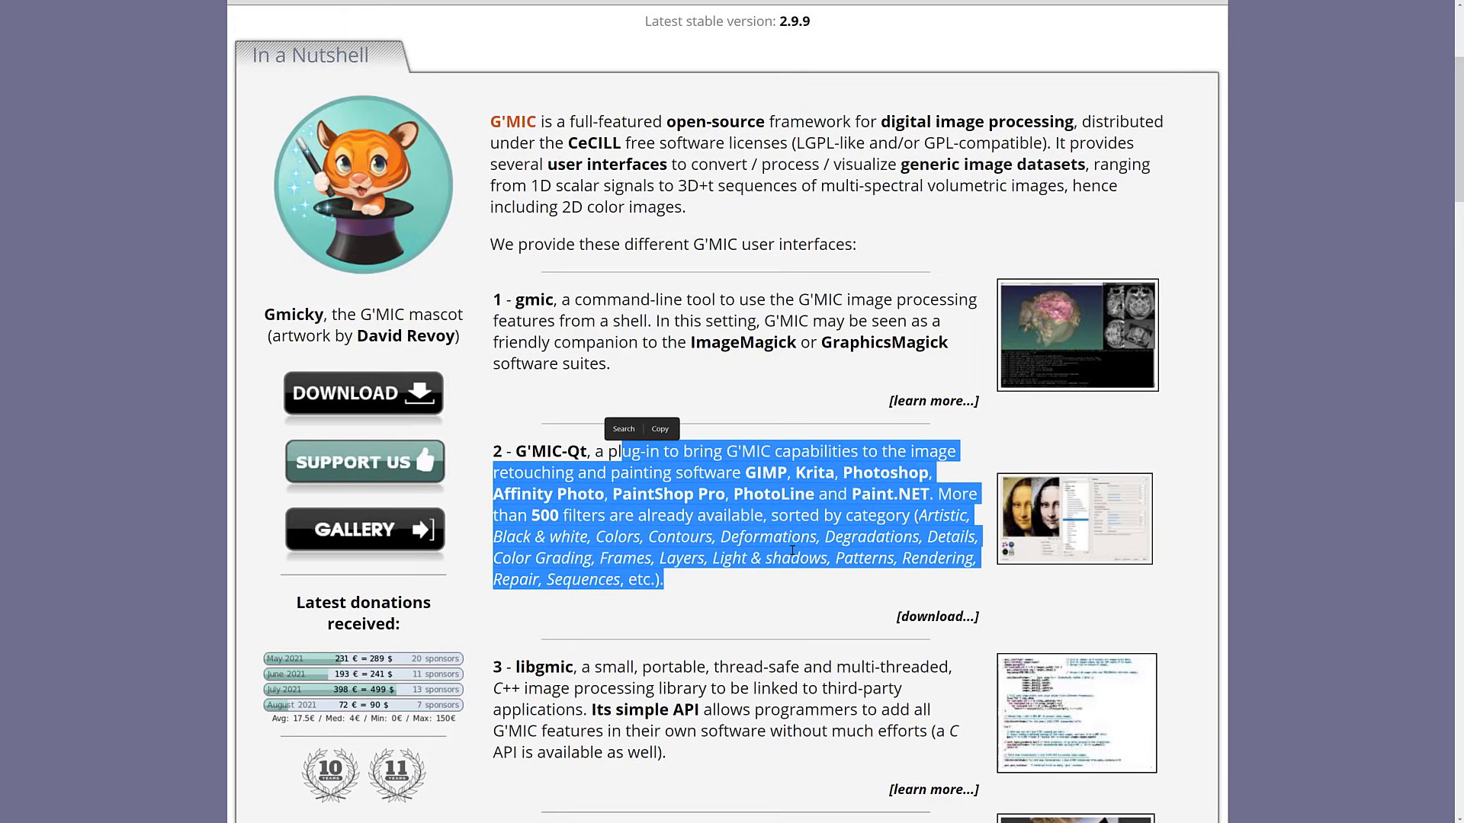
pyautogui.scroll(-1, 793, 552)
pyautogui.scroll(-2, 793, 551)
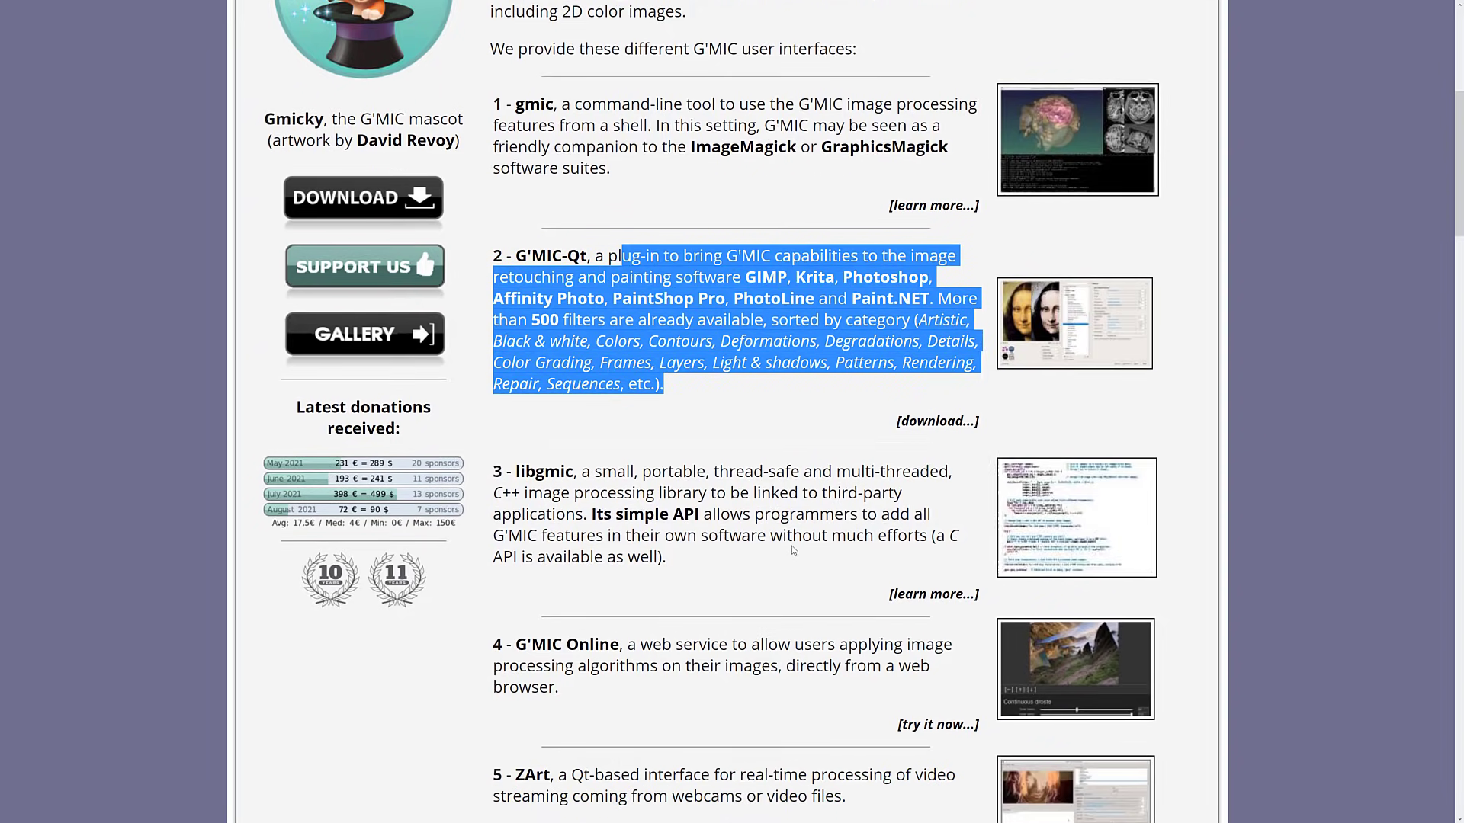
pyautogui.scroll(-1, 727, 512)
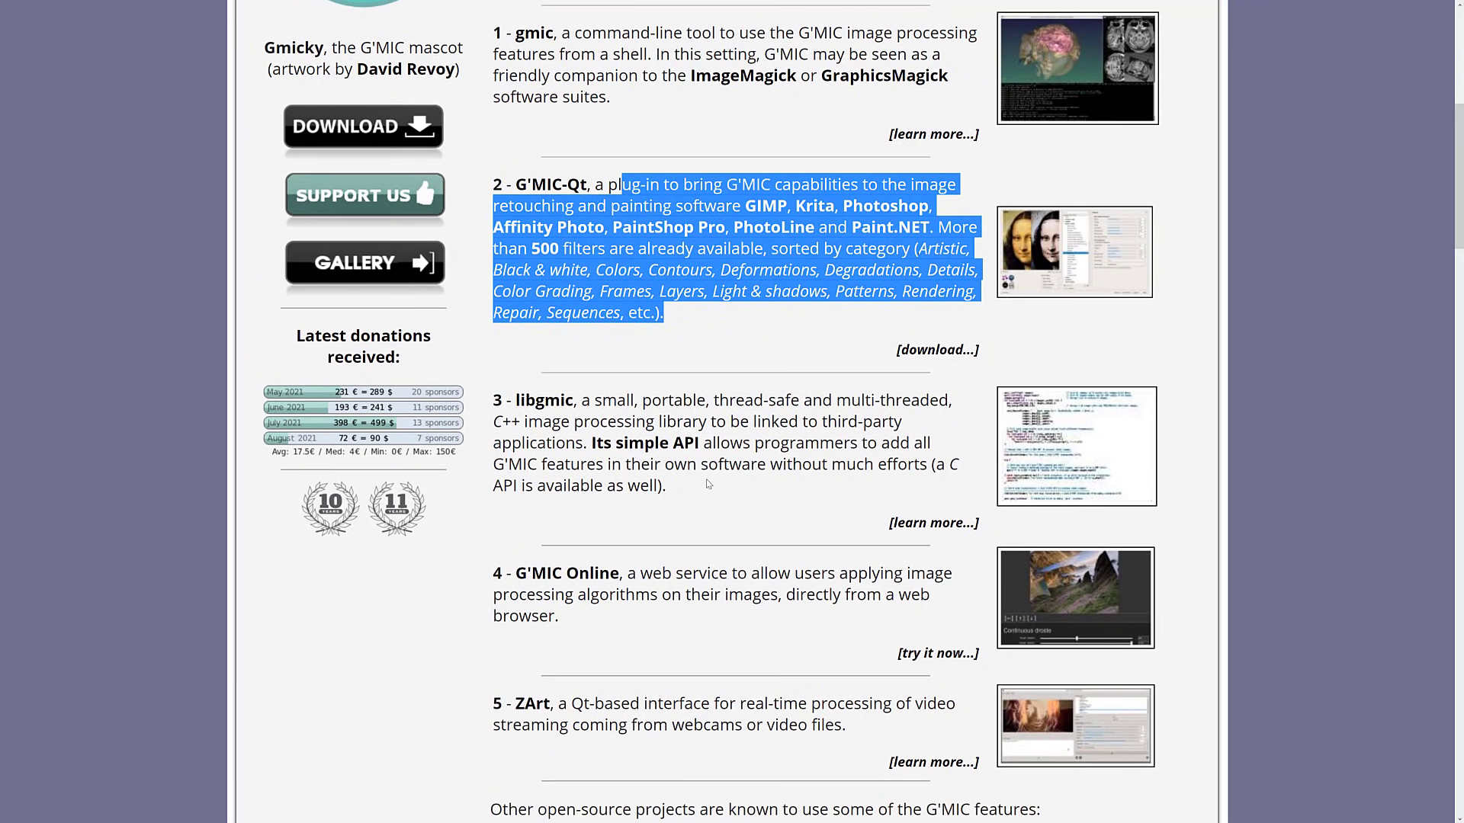
pyautogui.moveTo(713, 486); pyautogui.dragTo(579, 397)
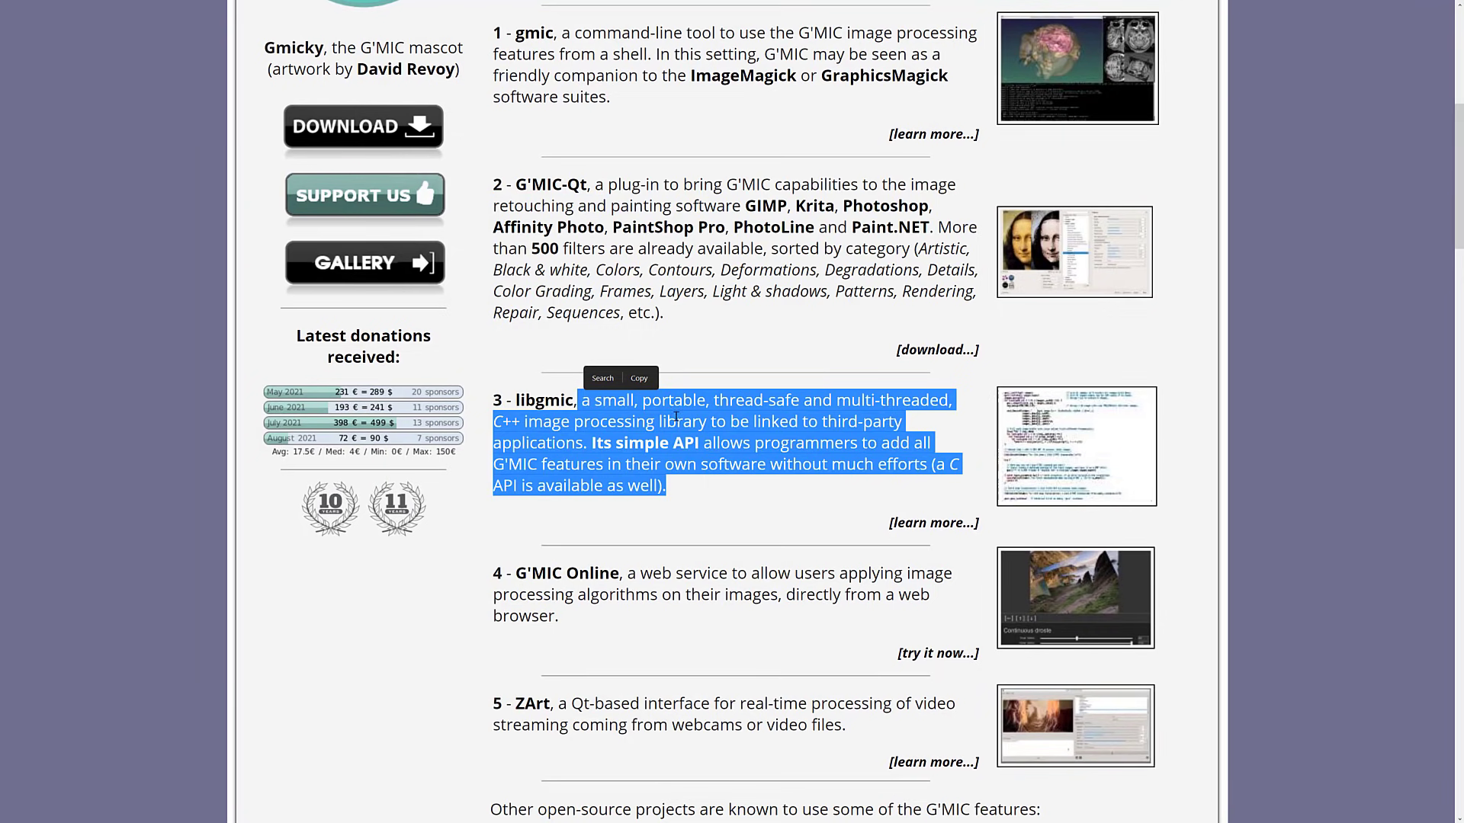
pyautogui.scroll(-2, 663, 397)
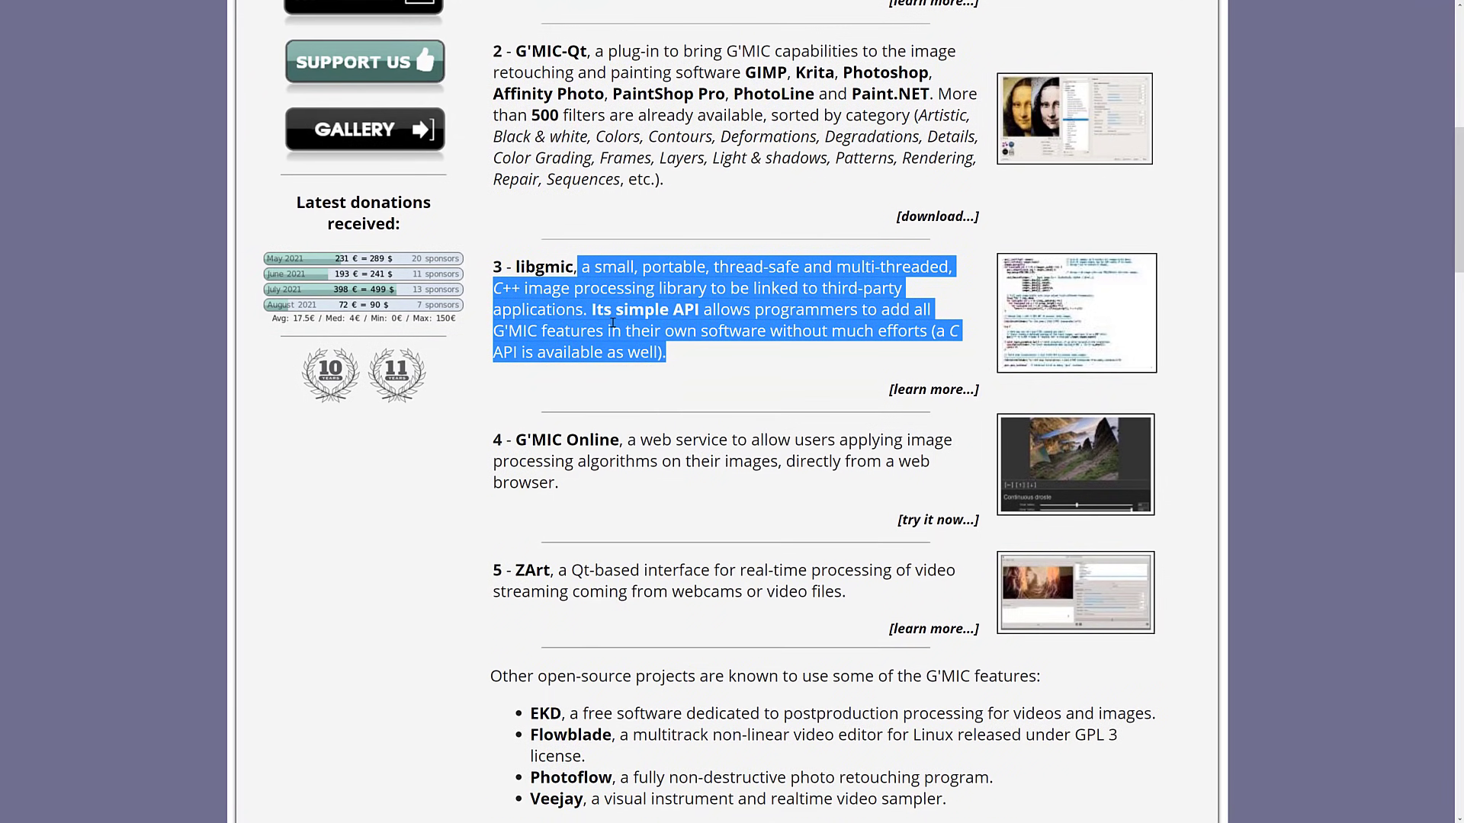
pyautogui.click(628, 324)
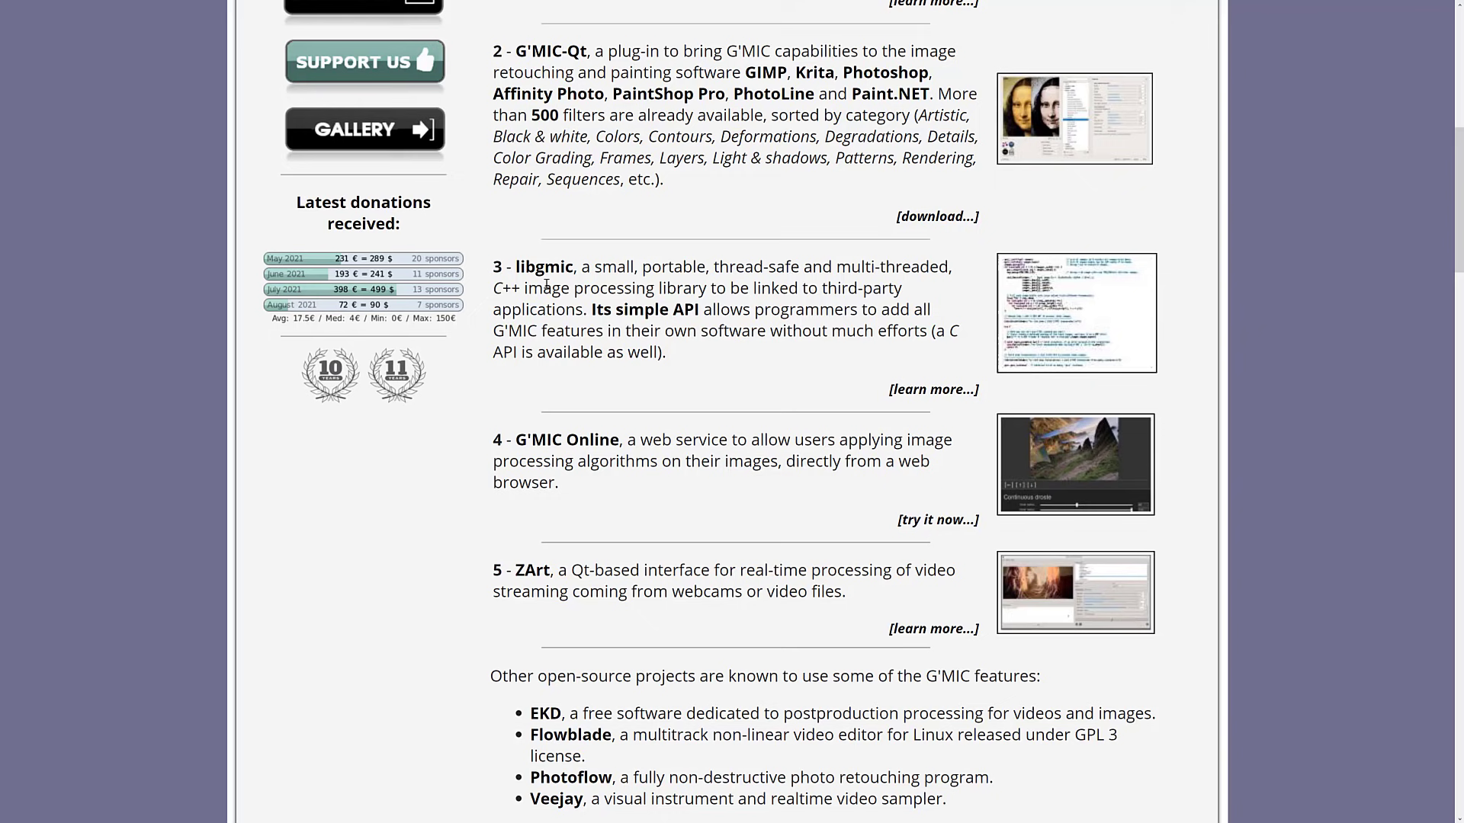
pyautogui.scroll(-2, 656, 328)
pyautogui.scroll(-1, 660, 326)
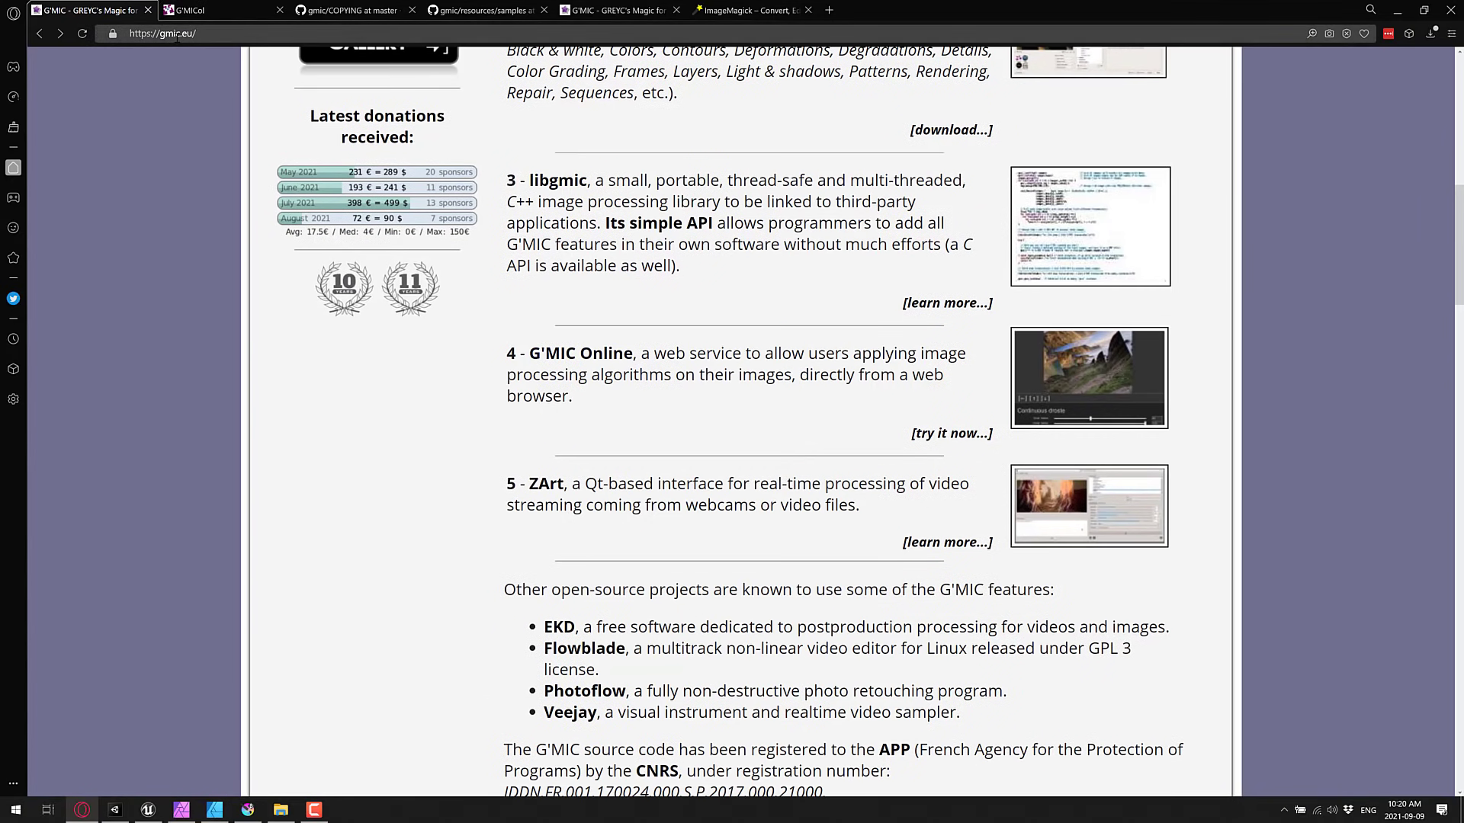
# - Put the browser in full screen and open G'MIC Online's filter list, scrolling toward the Artistic filters
pyautogui.press('F11')
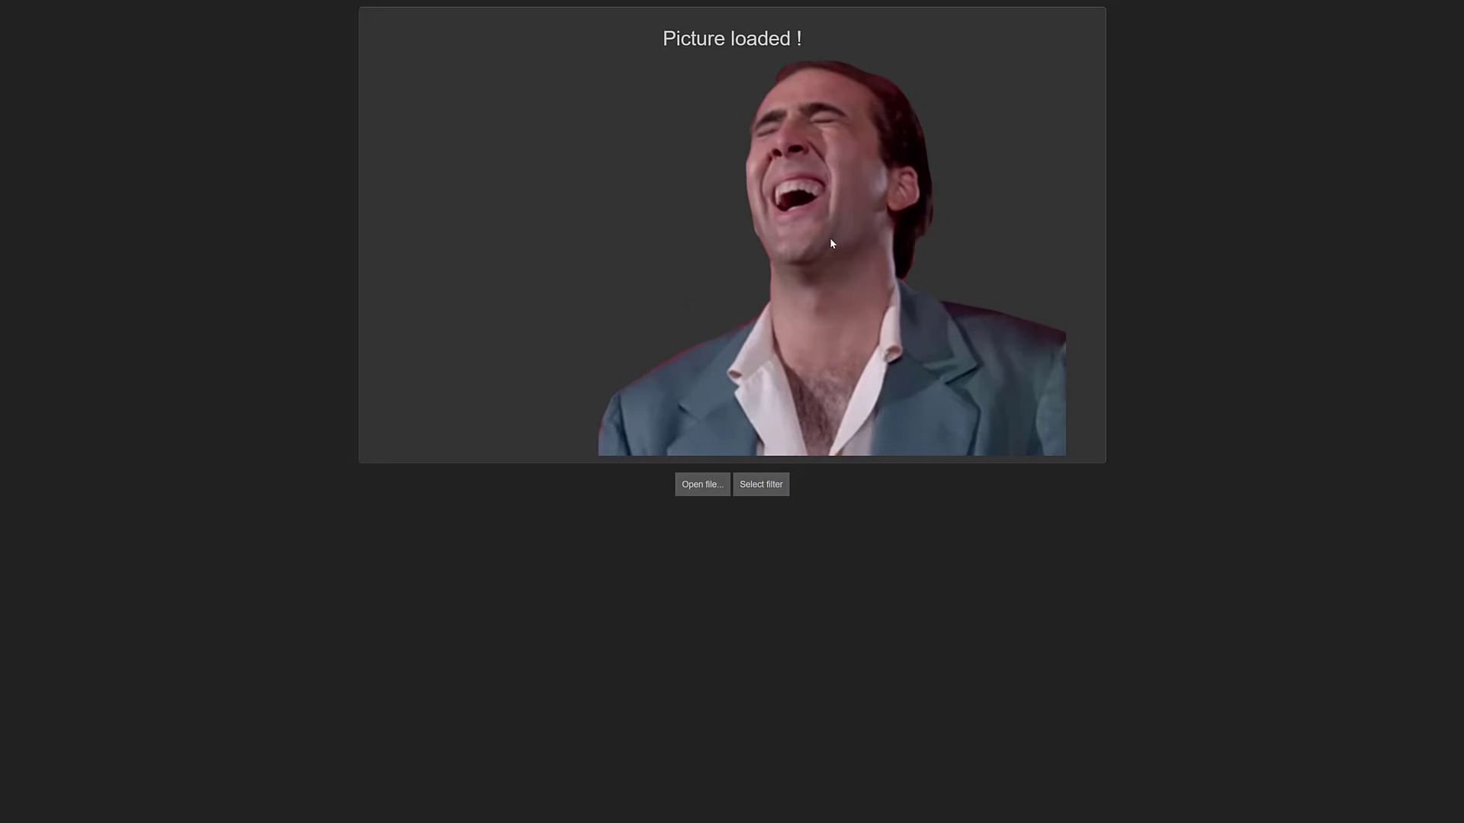
pyautogui.click(772, 489)
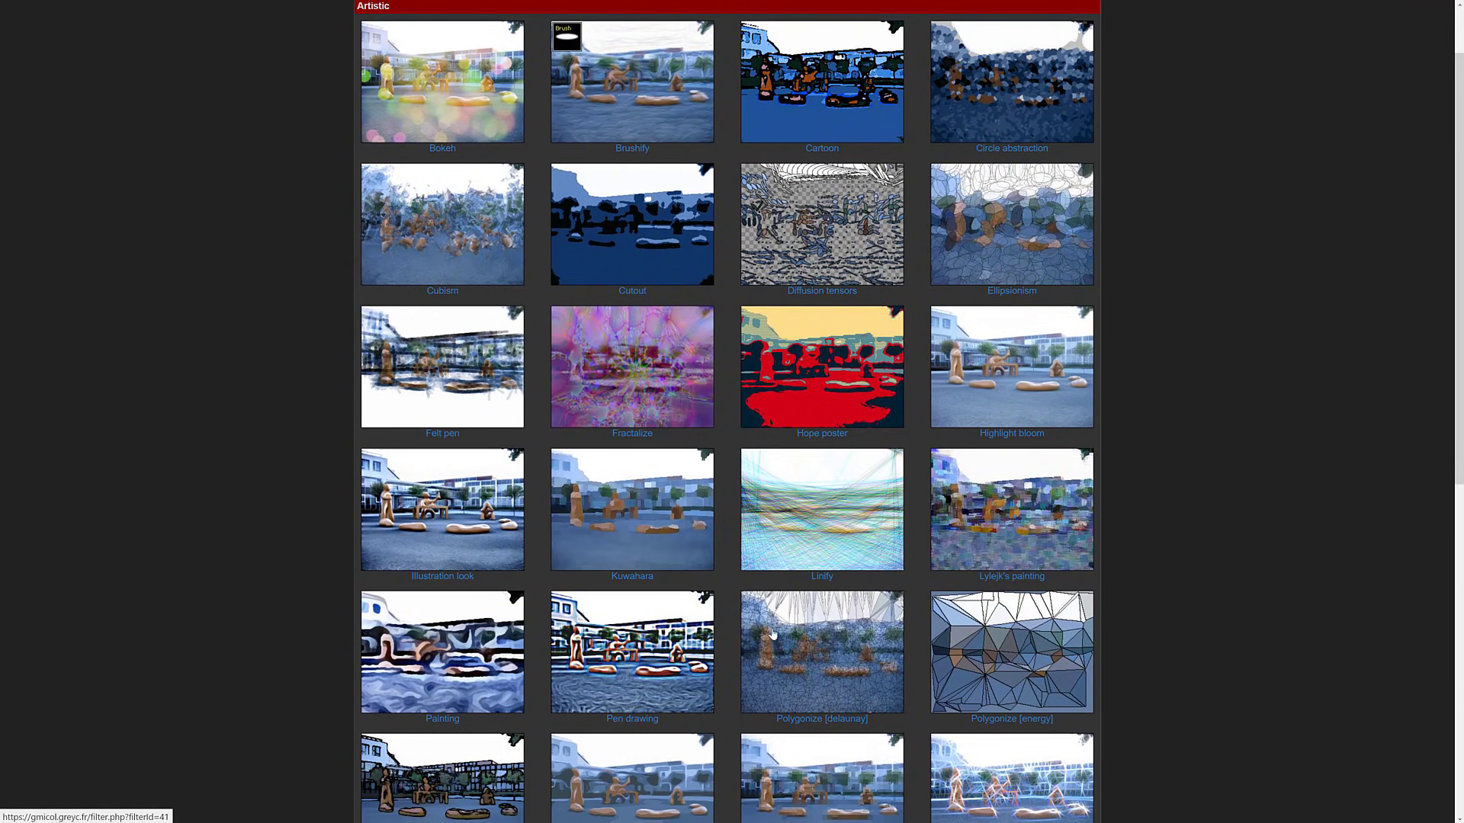
pyautogui.scroll(-1, 565, 635)
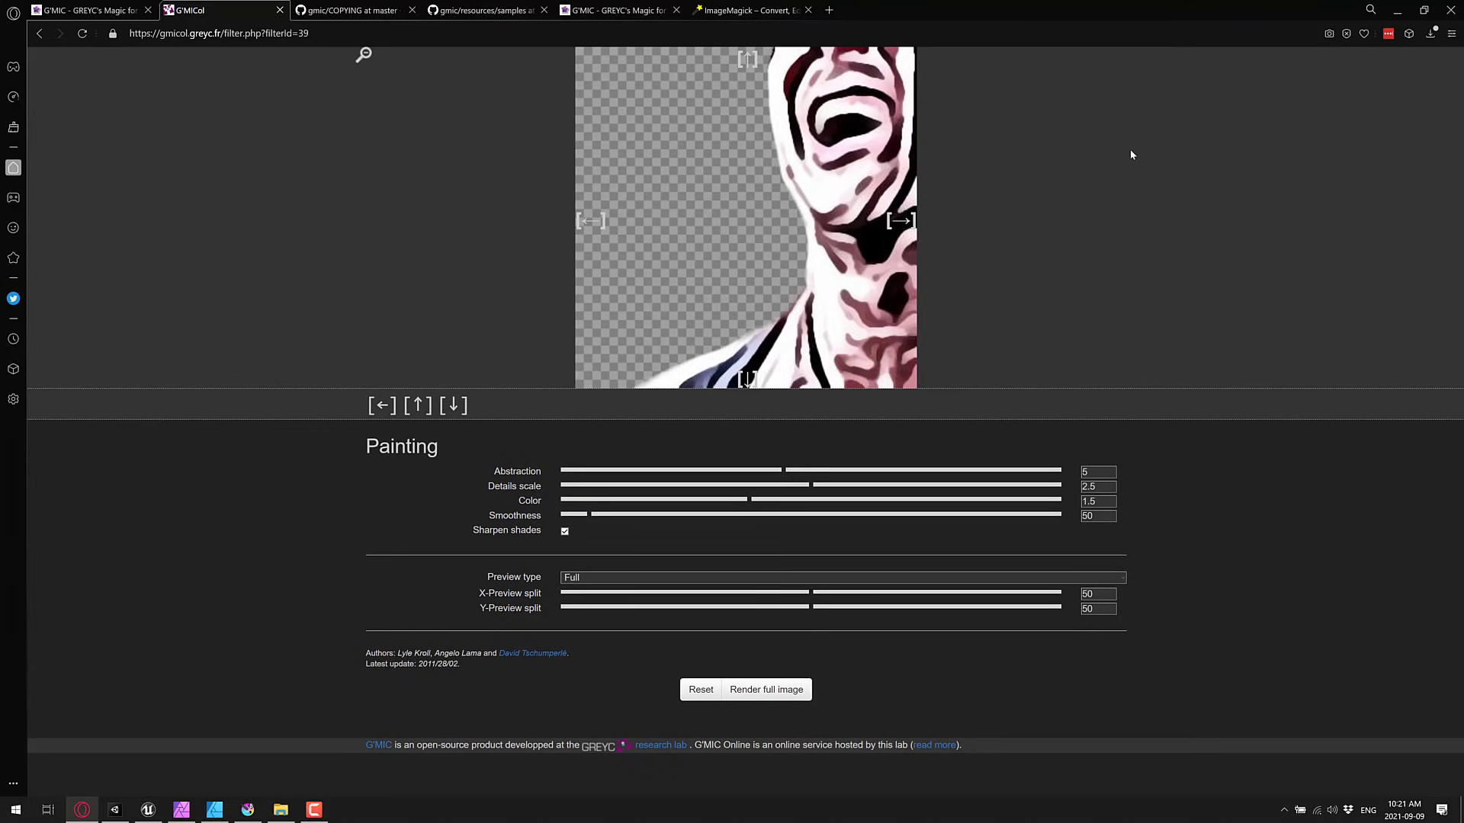
# - Compare the preview with the original, leave full screen, and highlight the CeCILL license title in gmic/COPYING
pyautogui.click(628, 272)
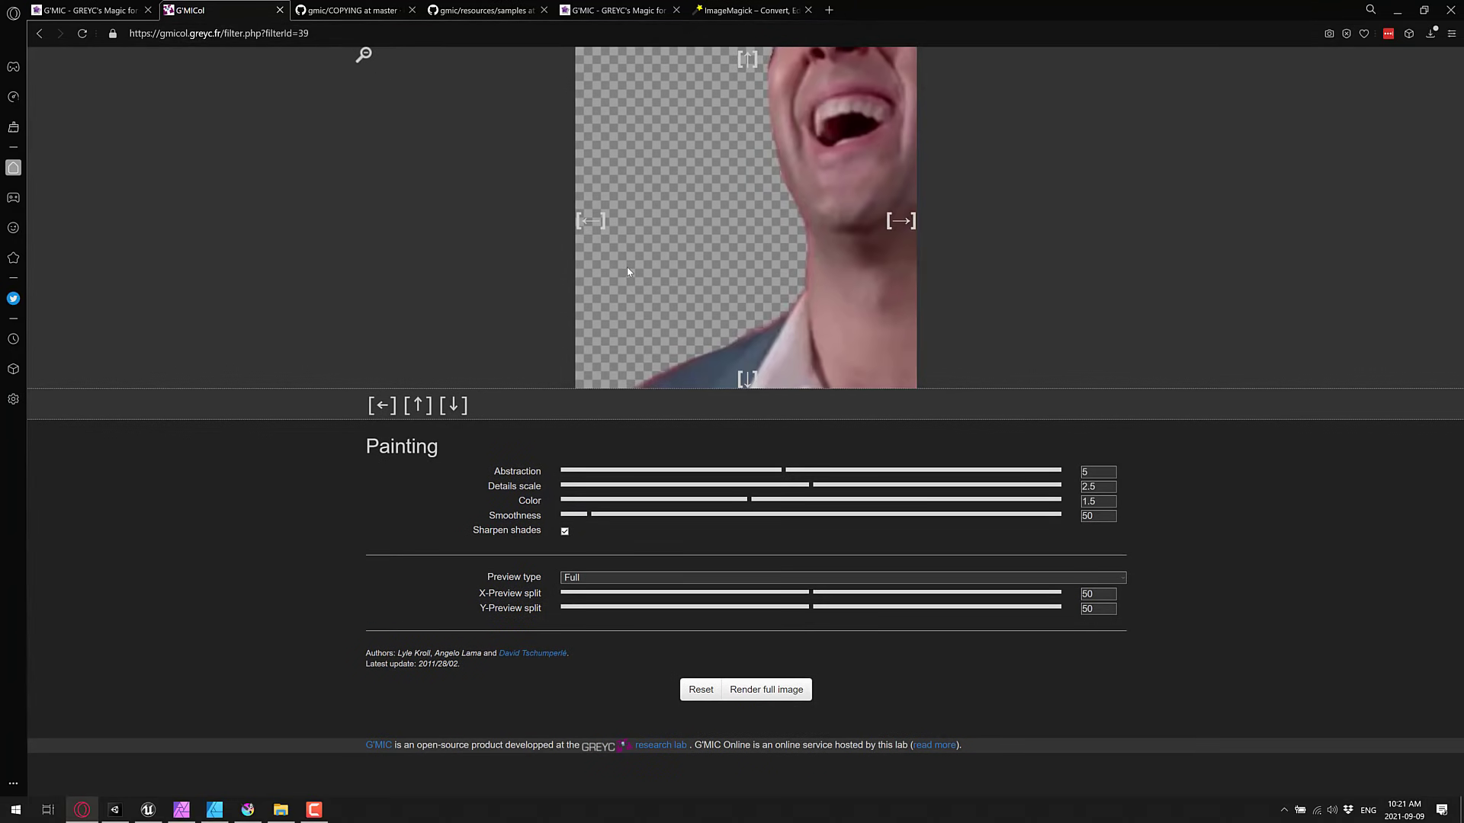
pyautogui.press('F11')
pyautogui.hotkey('ctrl', 'Tab')
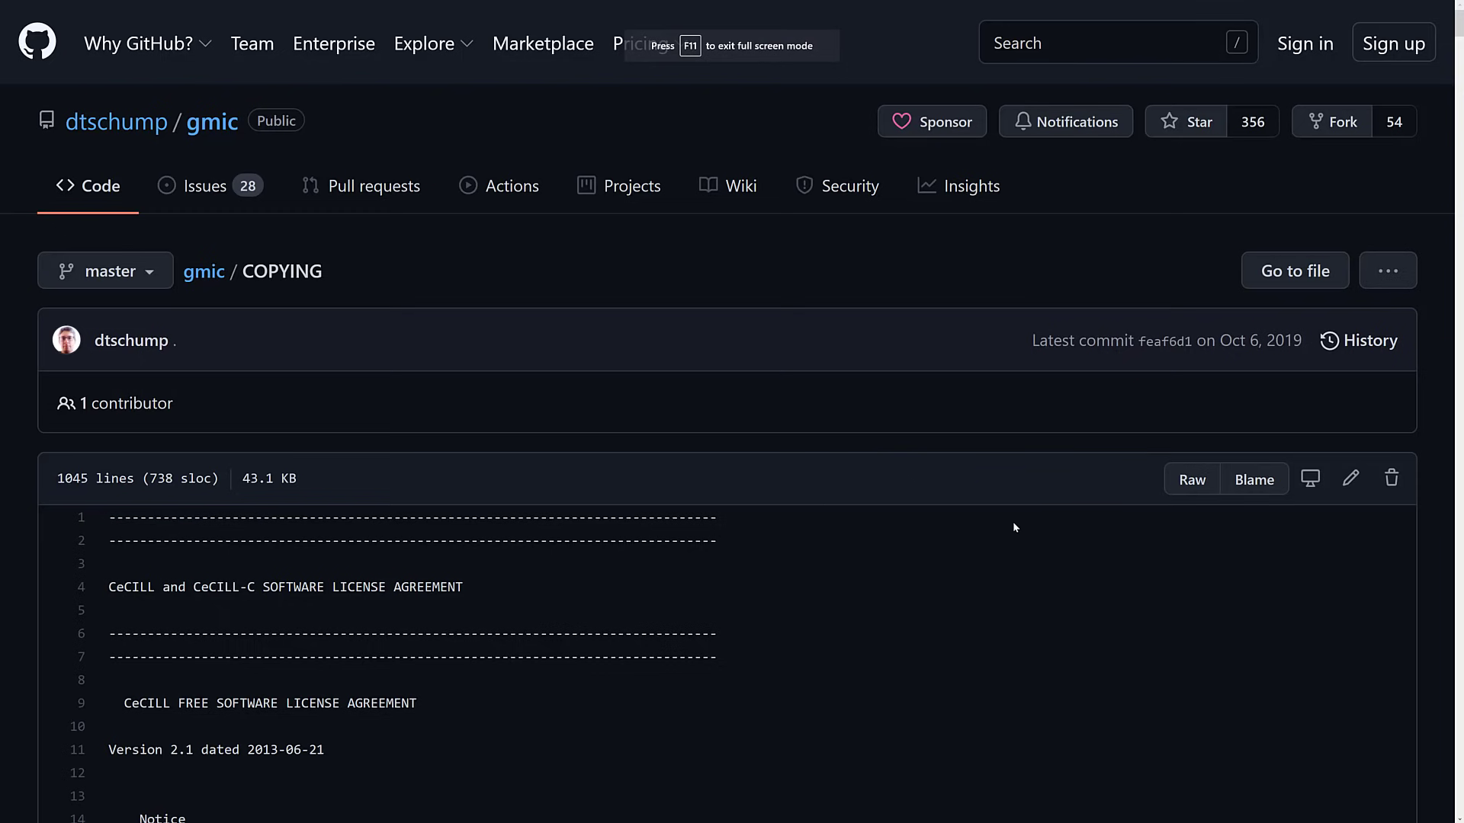
pyautogui.scroll(-2, 837, 483)
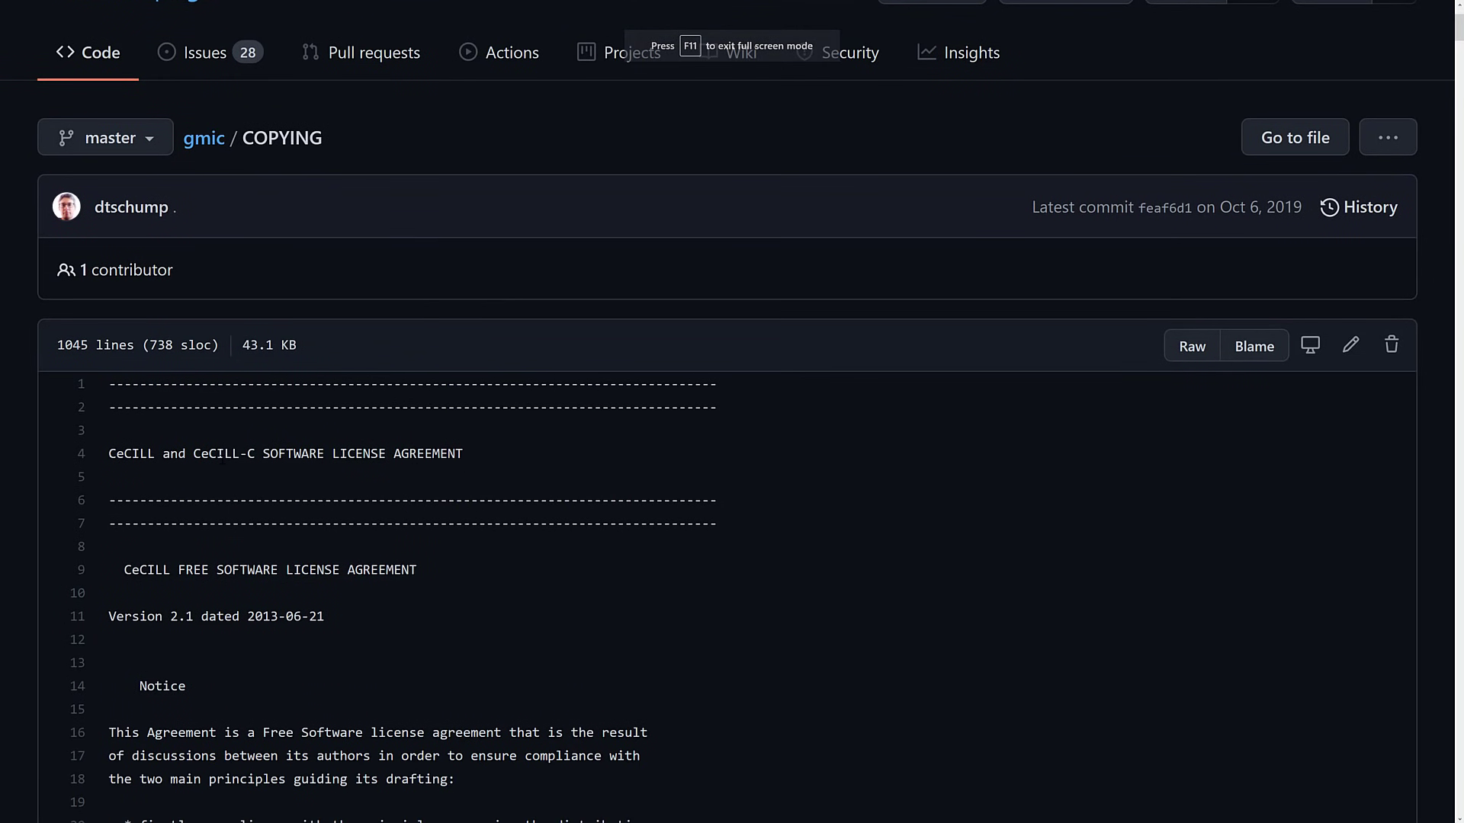
pyautogui.moveTo(104, 454); pyautogui.dragTo(601, 446)
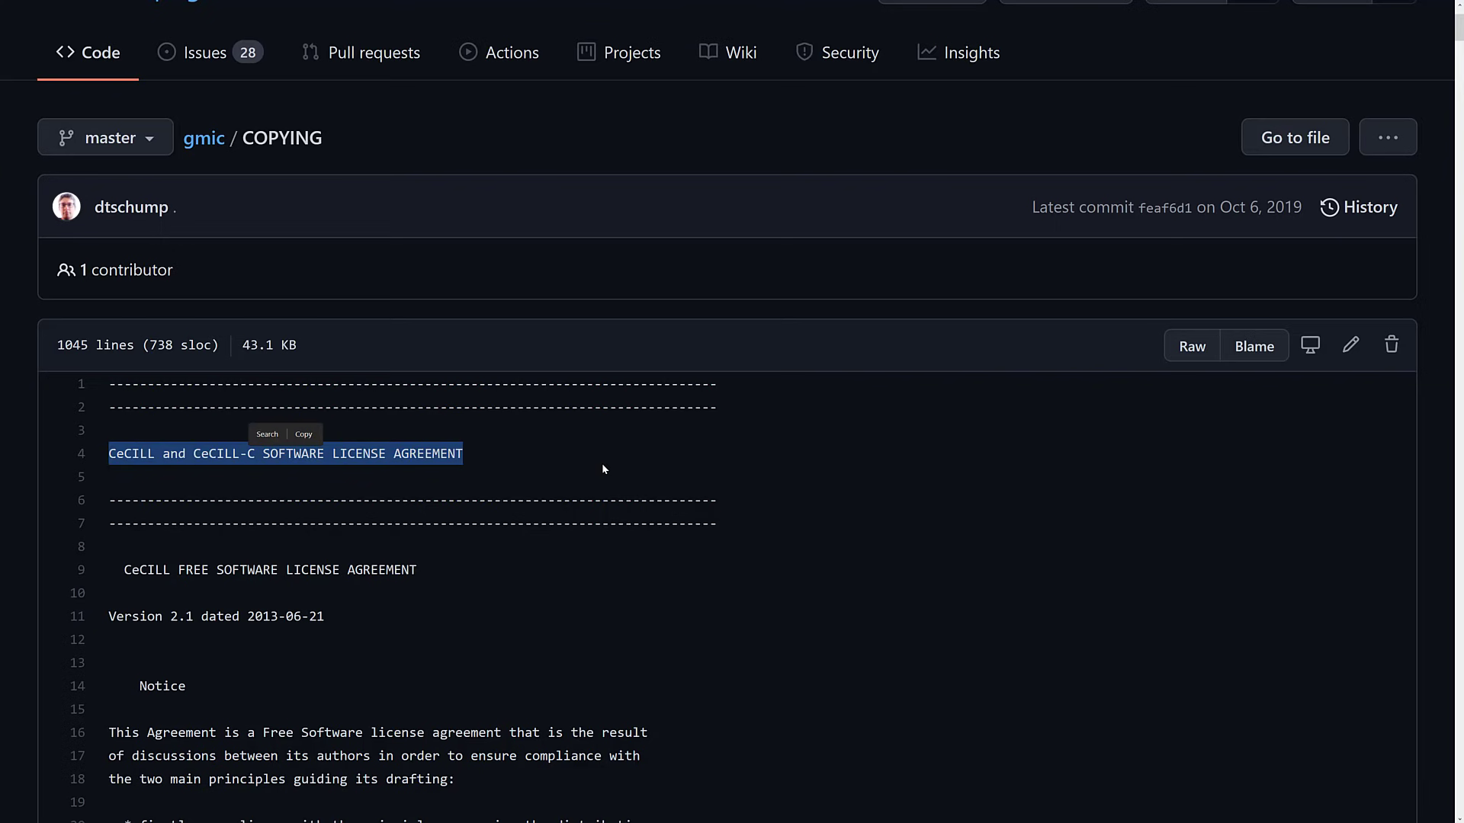
# - Return to the gmic repository's file list and scroll down to the resources/samples folder
pyautogui.hotkey('alt', 'Left')
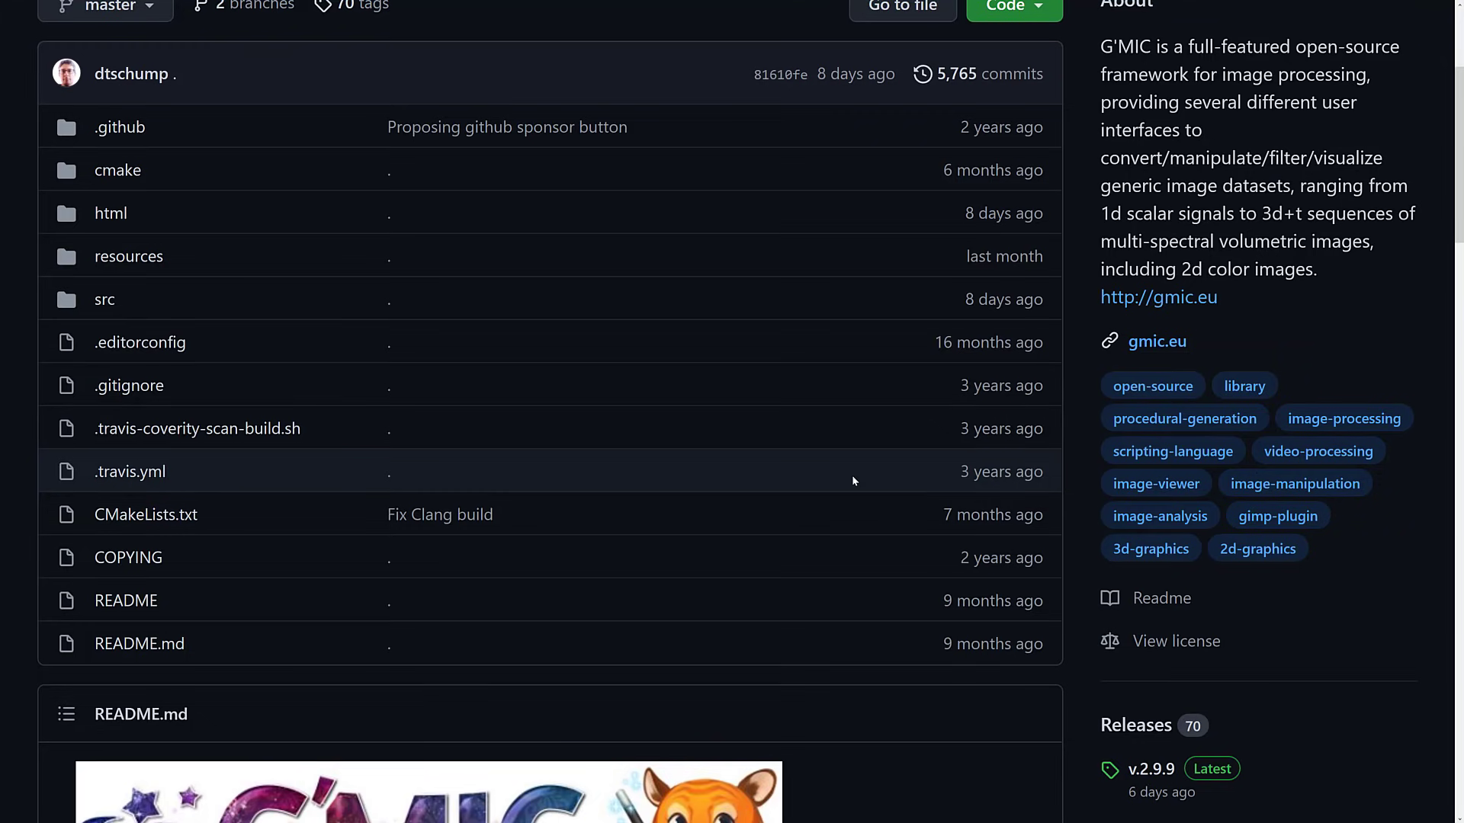
pyautogui.scroll(-3, 852, 600)
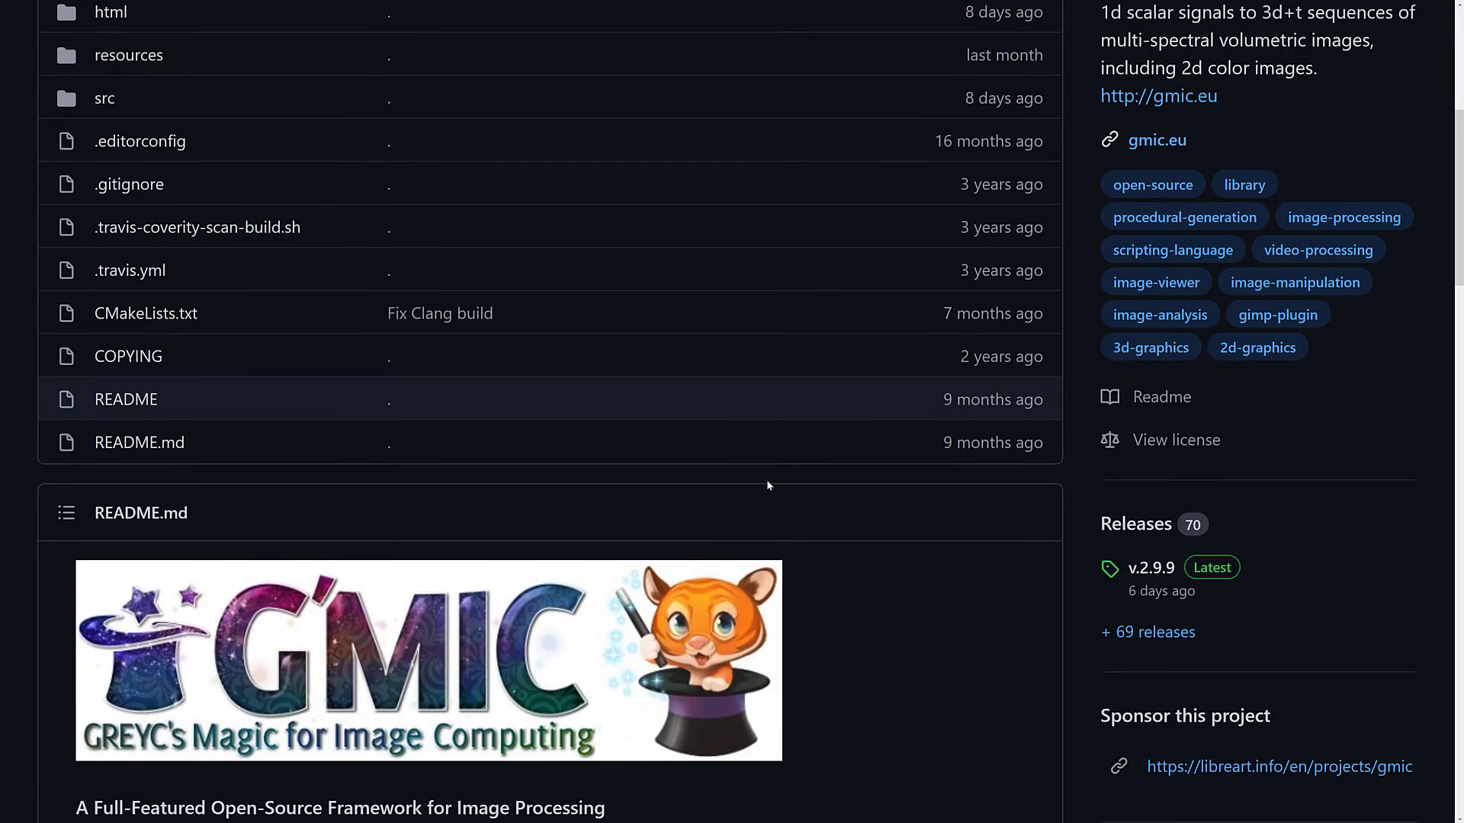
pyautogui.scroll(-2, 766, 479)
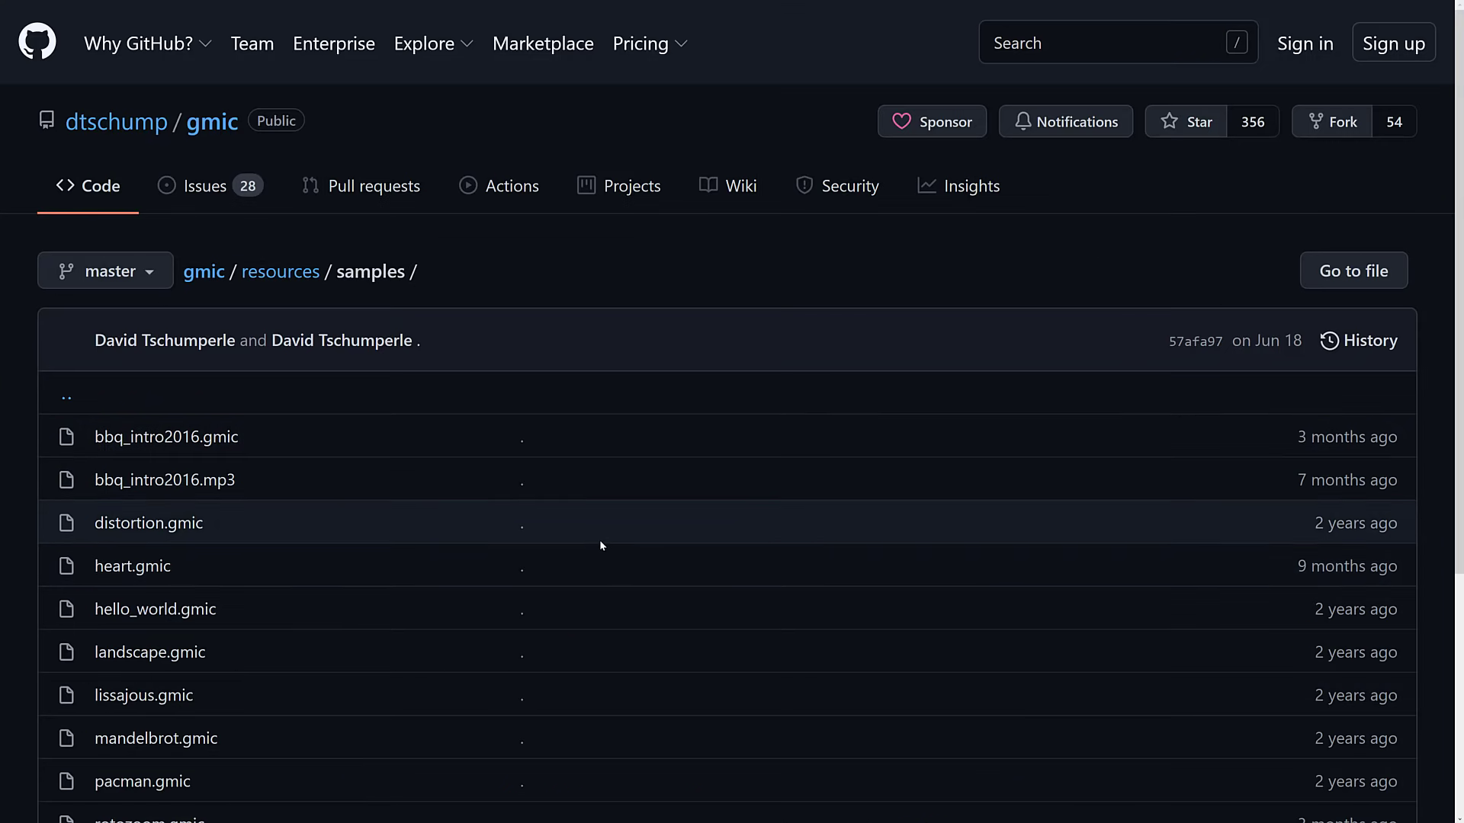
pyautogui.scroll(-3, 597, 542)
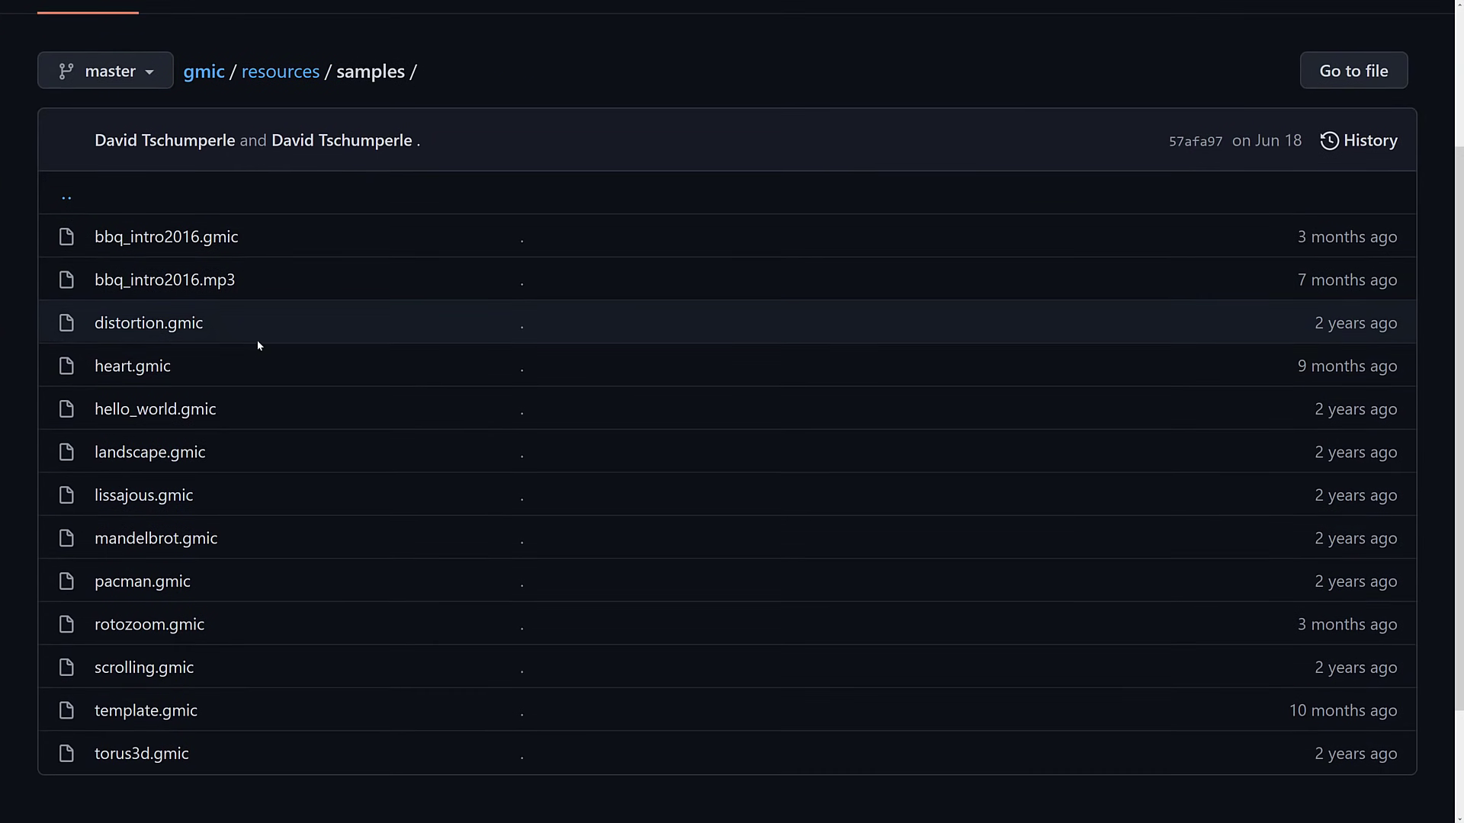
# - Open the hello_world.gmic sample script, then scroll through it and back up
pyautogui.click(155, 409)
pyautogui.scroll(-12, 680, 508)
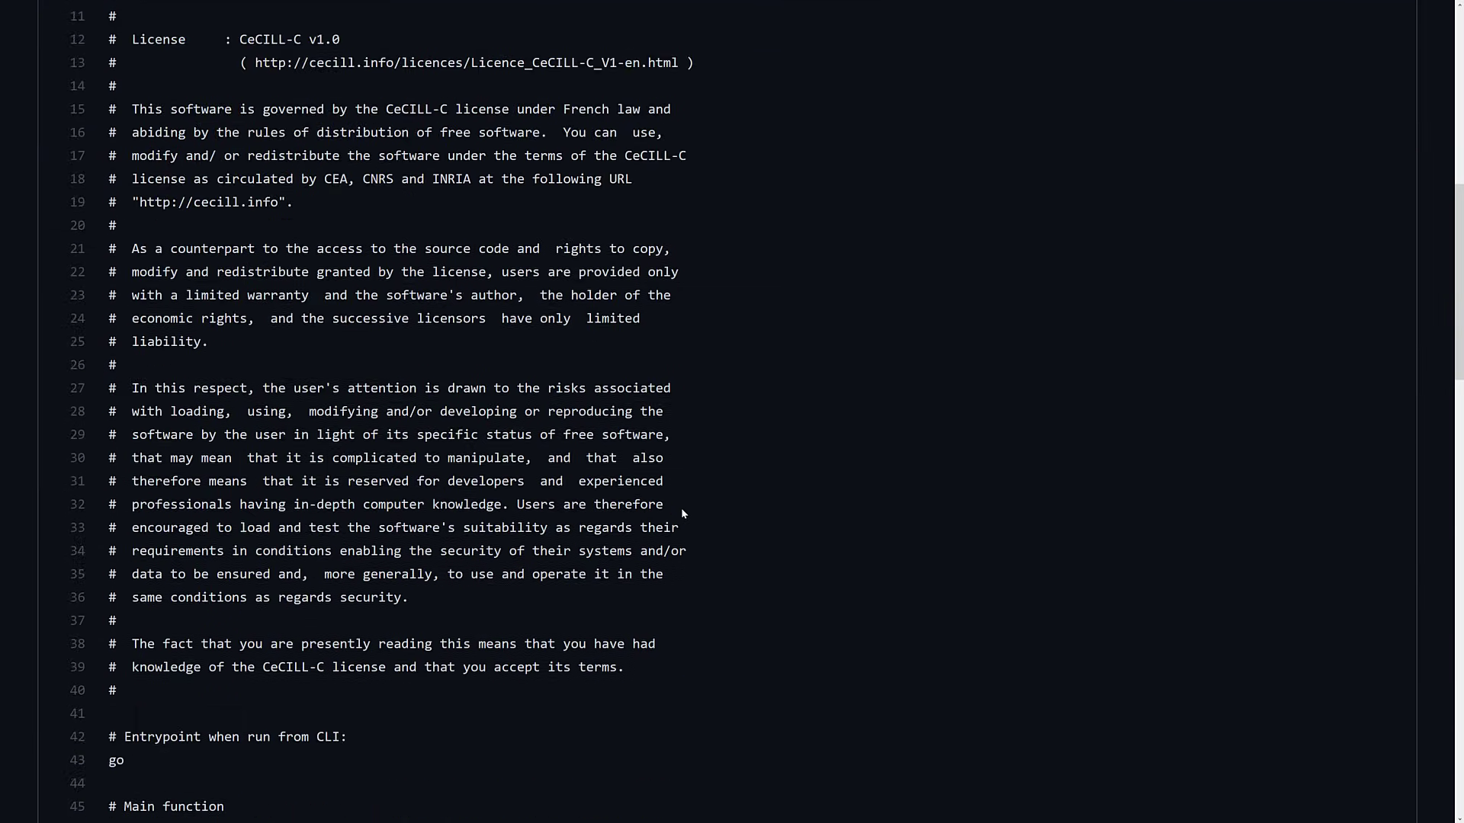
pyautogui.scroll(-5, 680, 507)
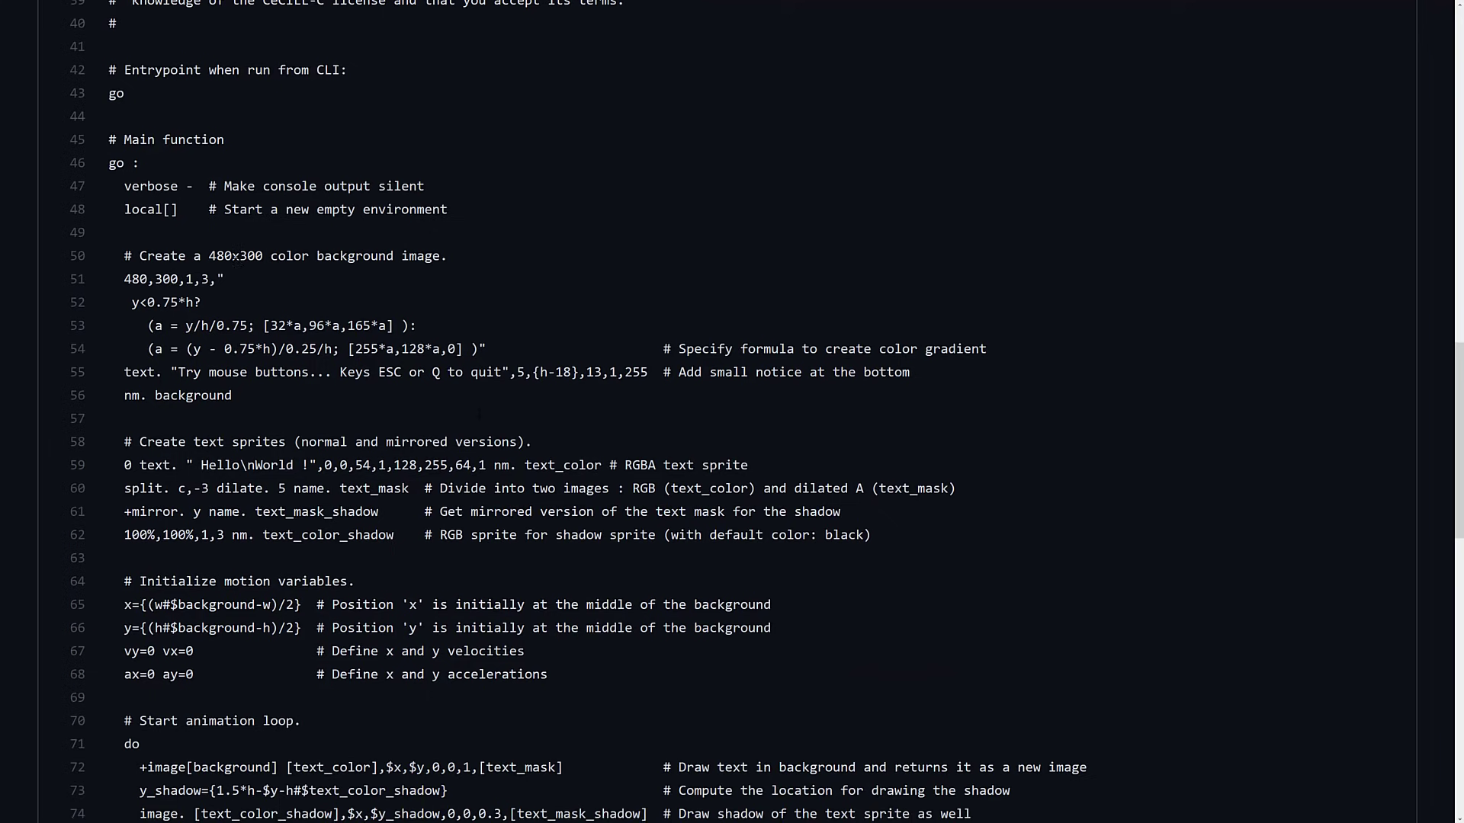
pyautogui.scroll(-4, 479, 414)
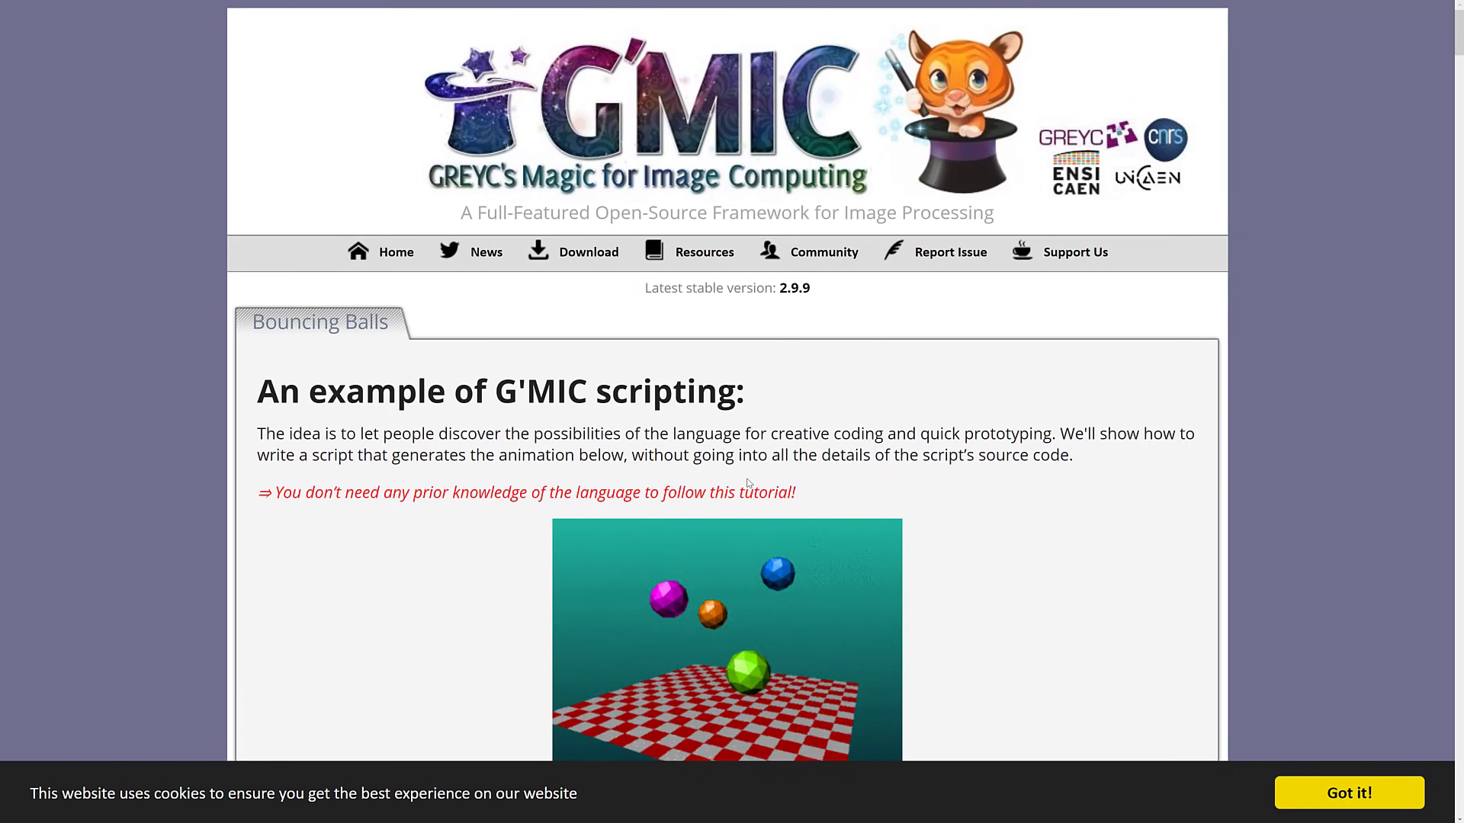
pyautogui.scroll(-9, 968, 480)
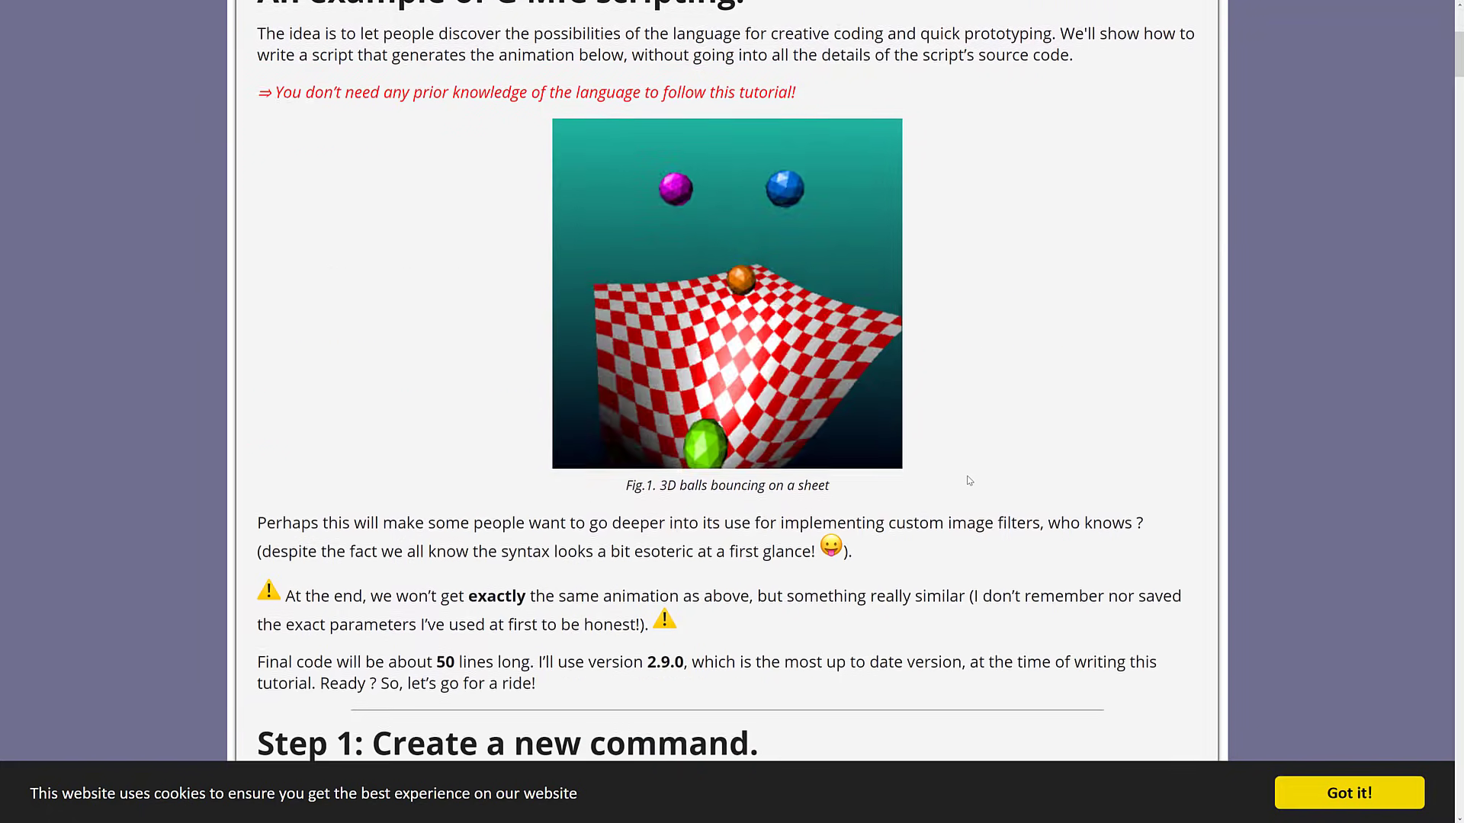
pyautogui.scroll(-20, 964, 473)
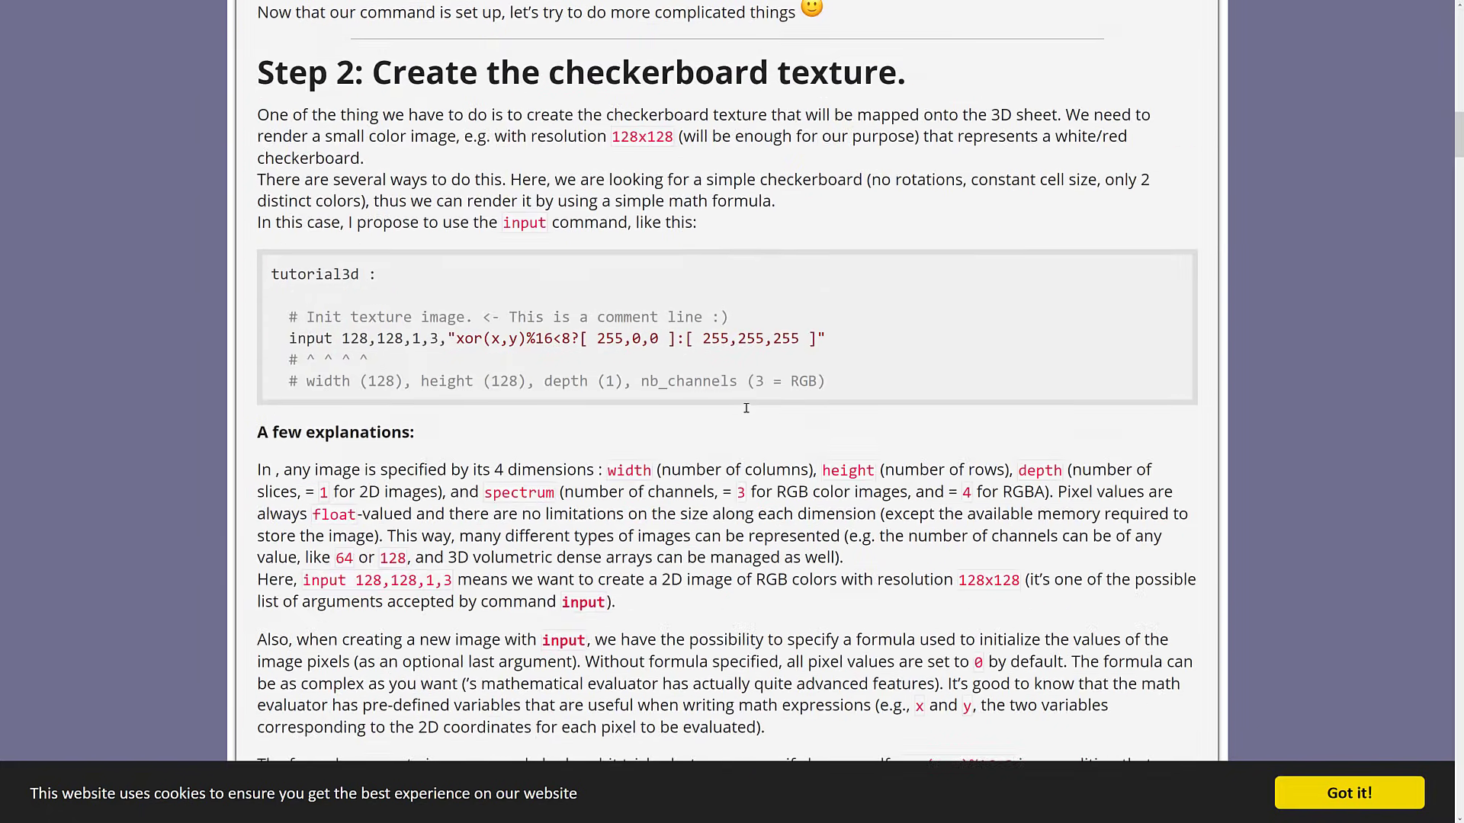
pyautogui.scroll(-16, 748, 413)
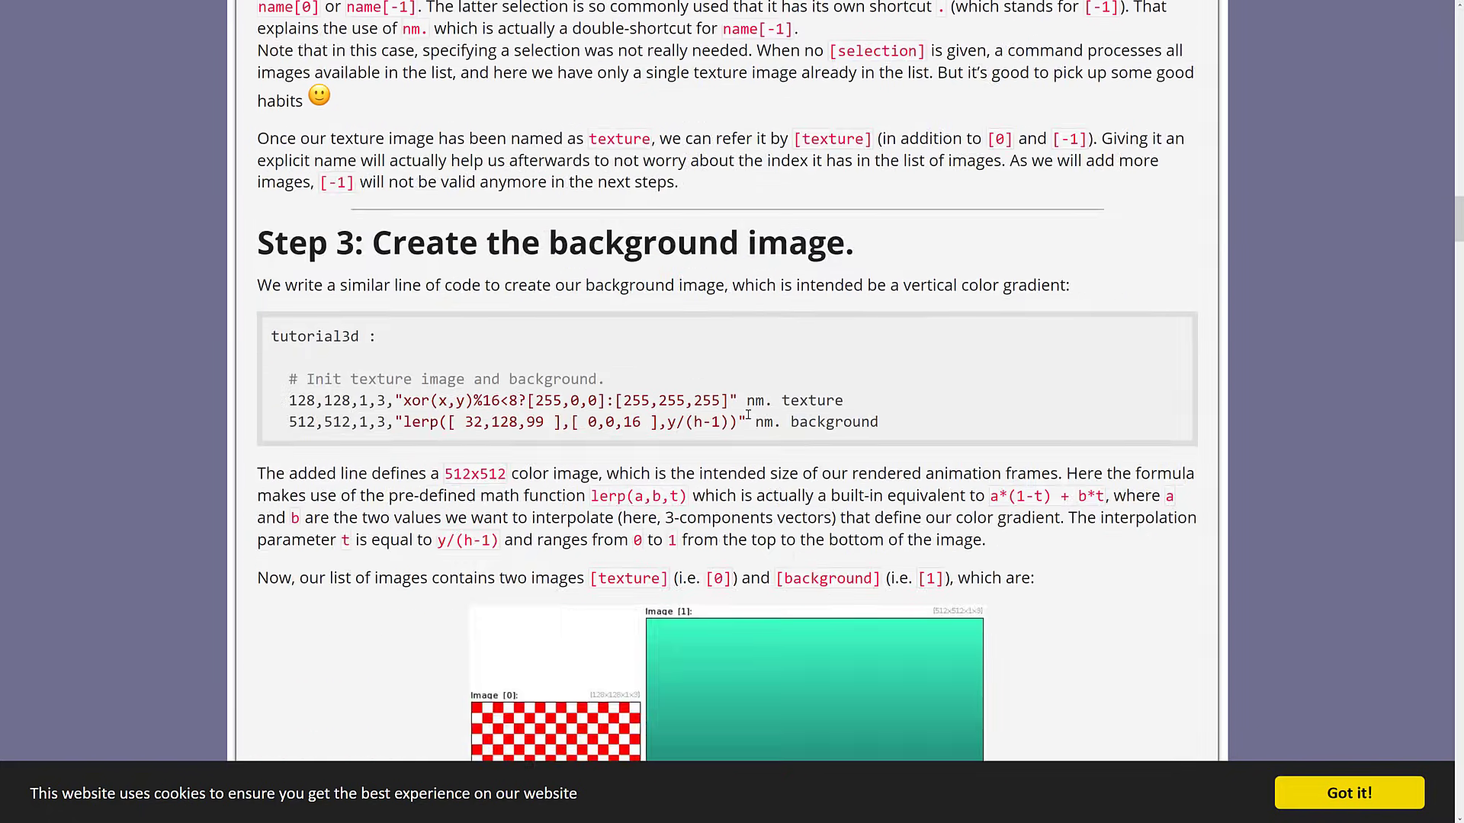
pyautogui.scroll(2, 748, 416)
pyautogui.scroll(20, 749, 415)
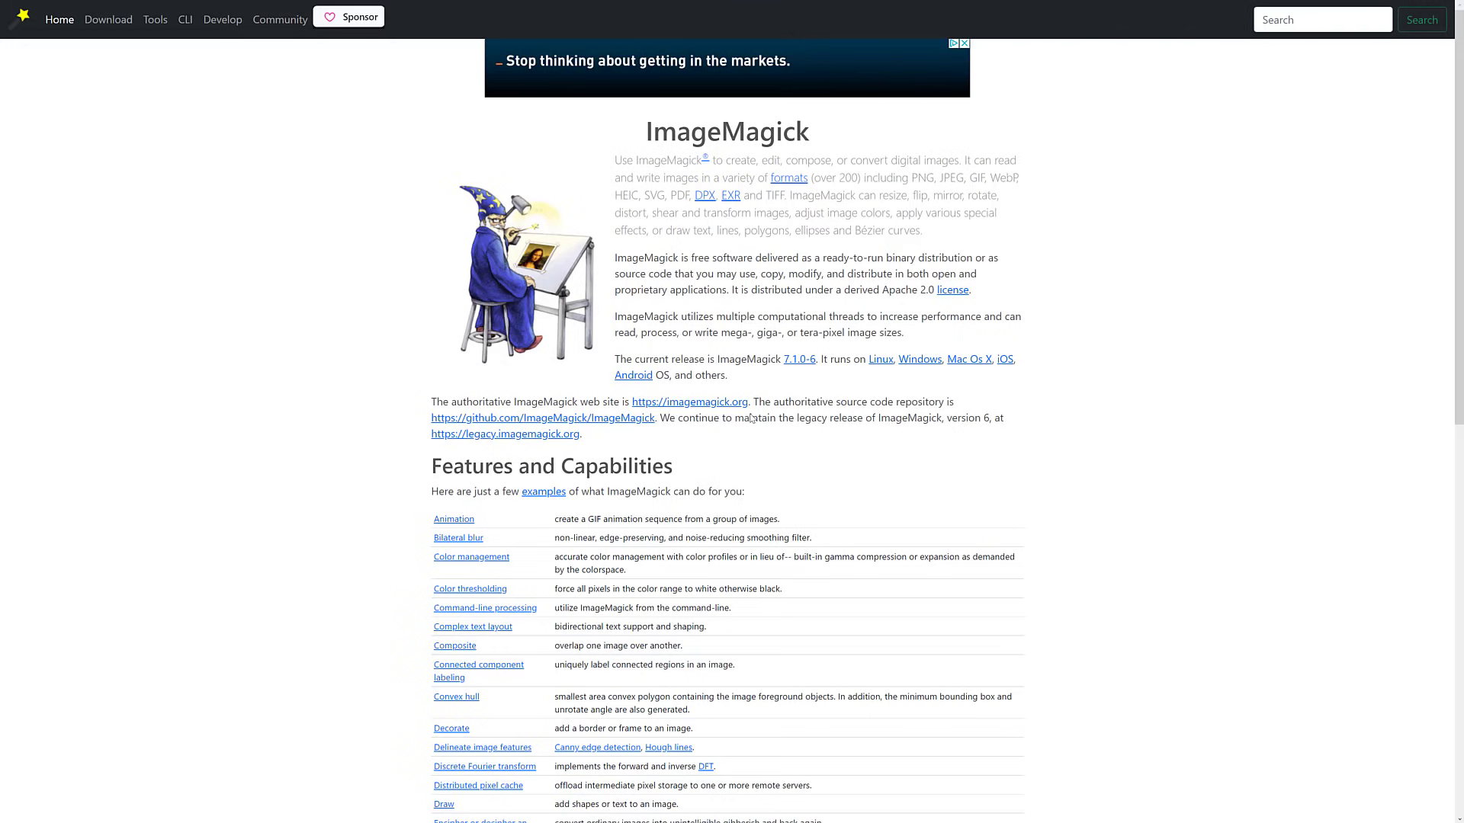
# - Zoom the ImageMagick page to 125%, scroll back up, and switch to the Krita window
pyautogui.hotkey('ctrl', '+')
pyautogui.hotkey('ctrl', '+')
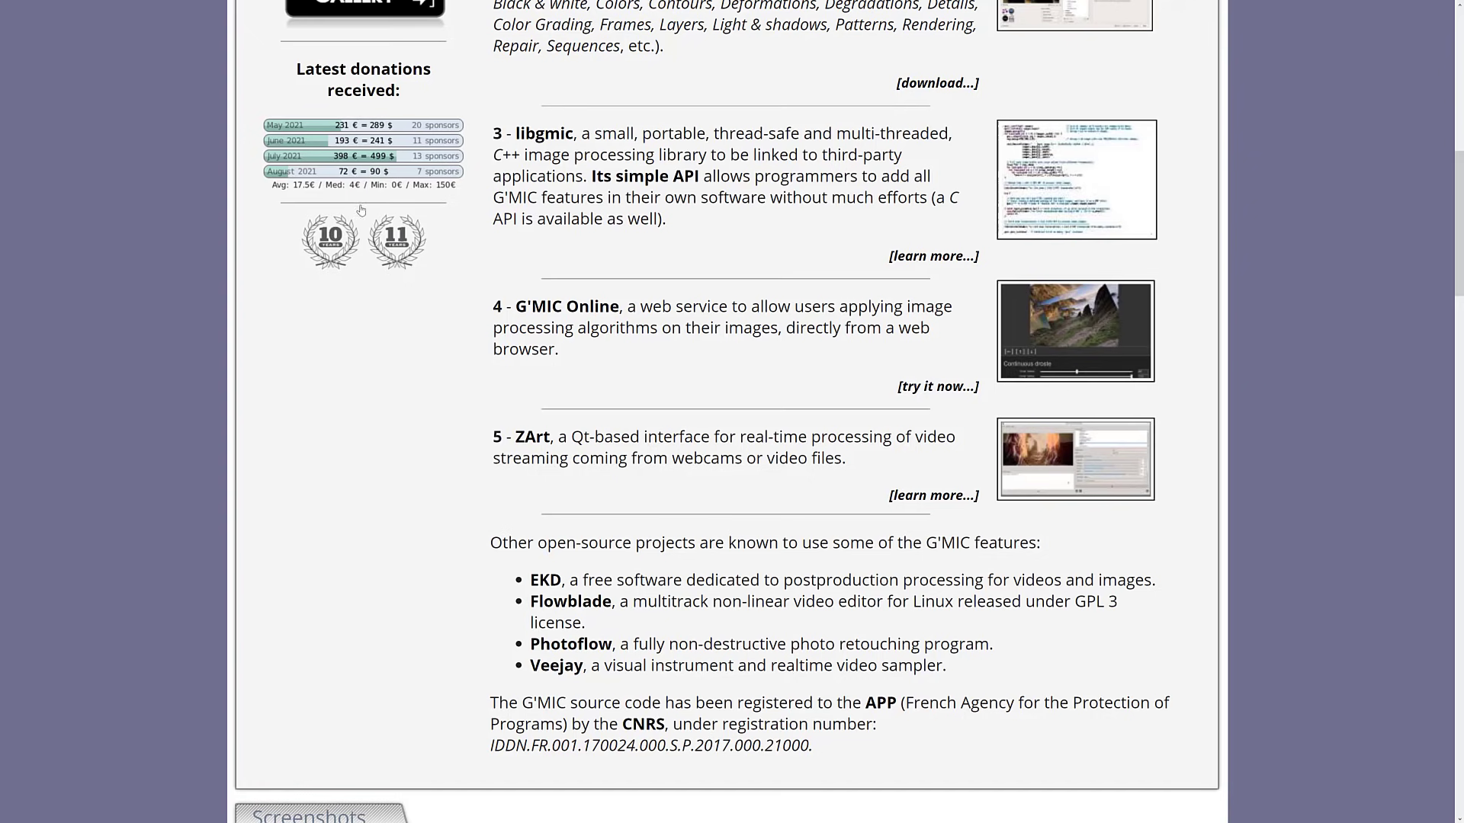
pyautogui.scroll(10, 839, 364)
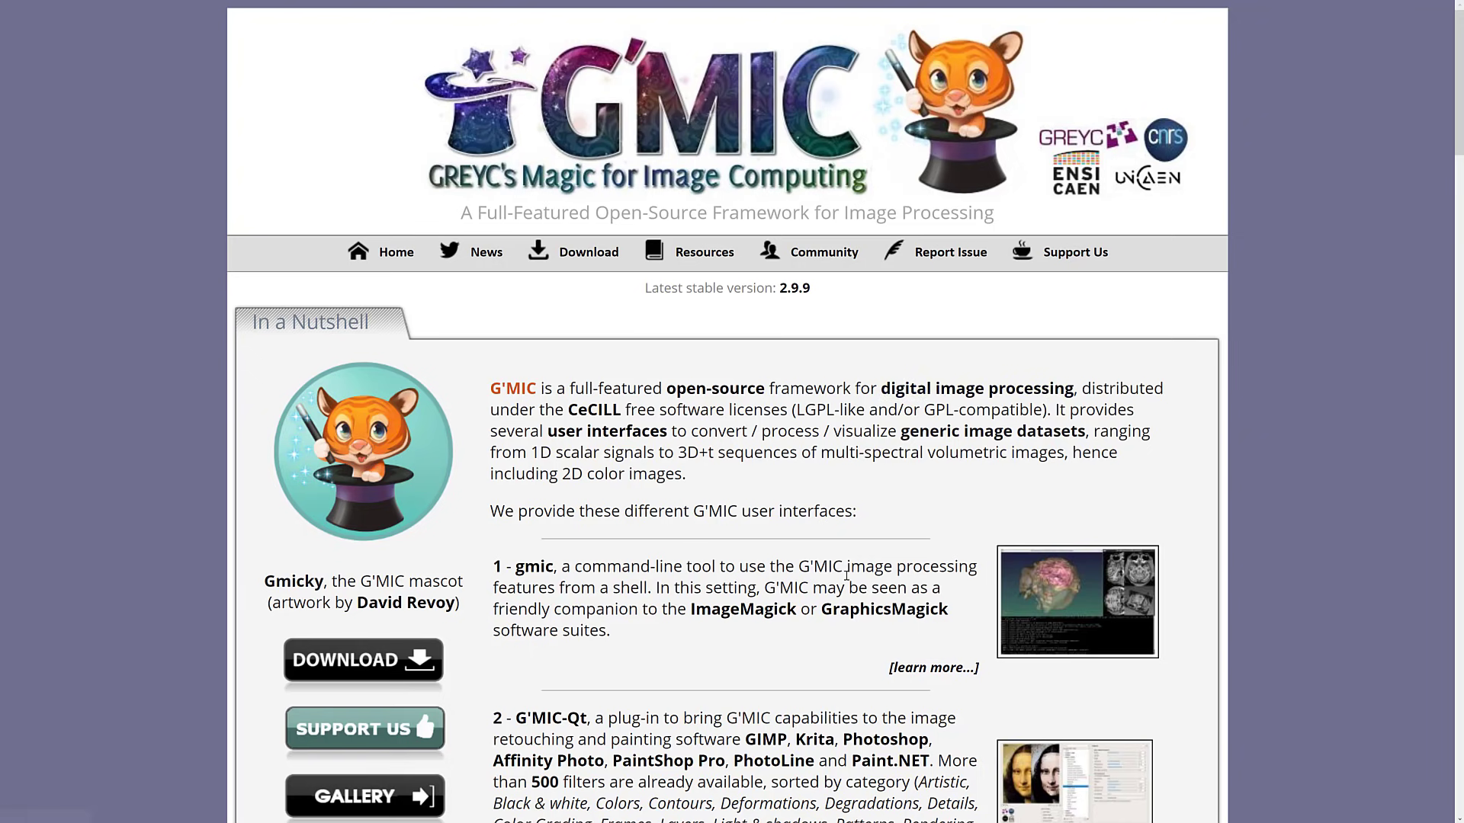
pyautogui.hotkey('alt', 'Tab')
pyautogui.hotkey('alt', 'Tab')
pyautogui.hotkey('alt', 'Tab')
pyautogui.hotkey('alt', 'Tab')
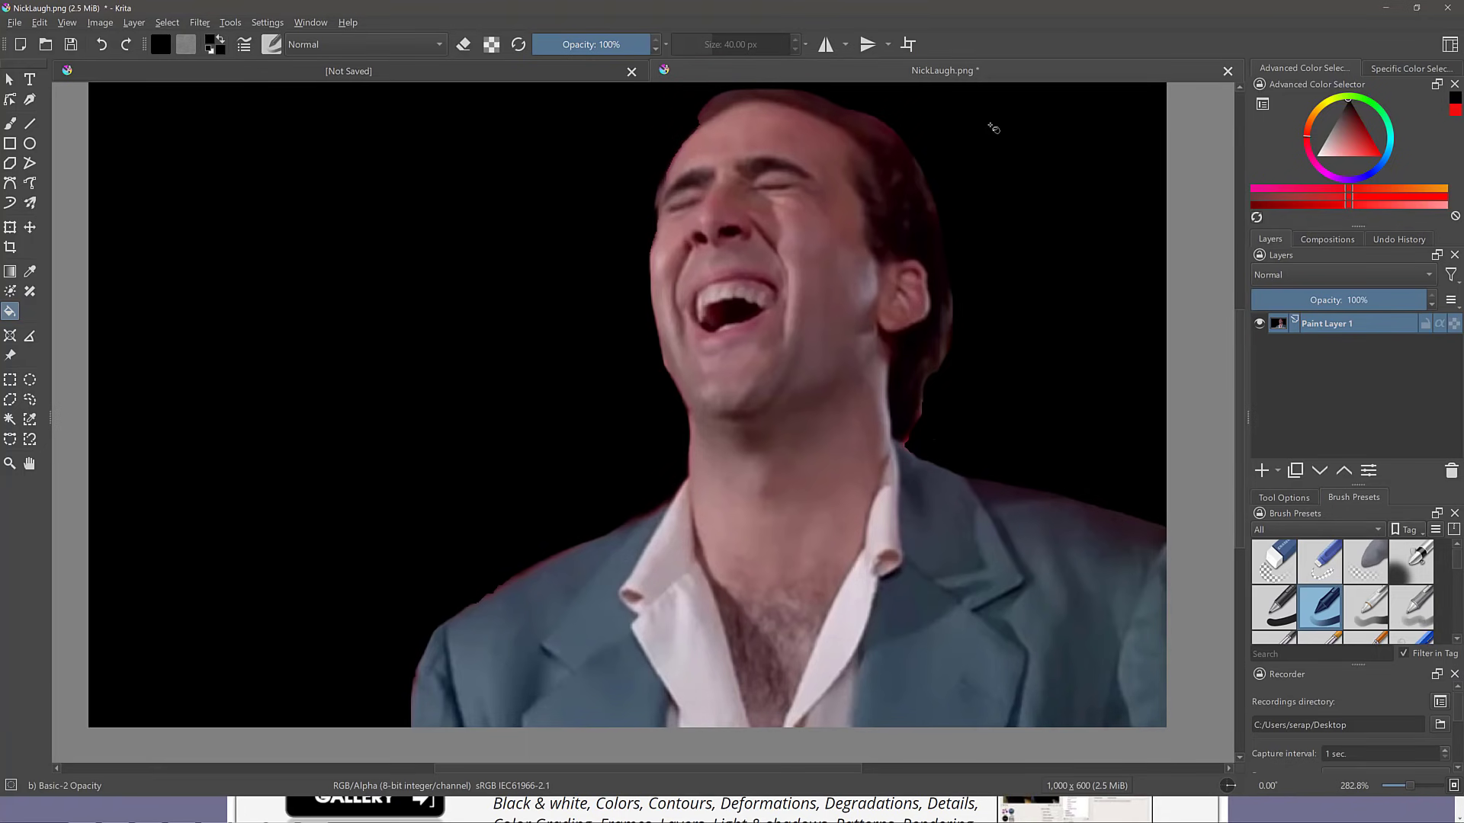
# - Maximize Krita, launch Filter > Start G'MIC-Qt, and move its window to the top of the screen
pyautogui.doubleClick(1236, 13)
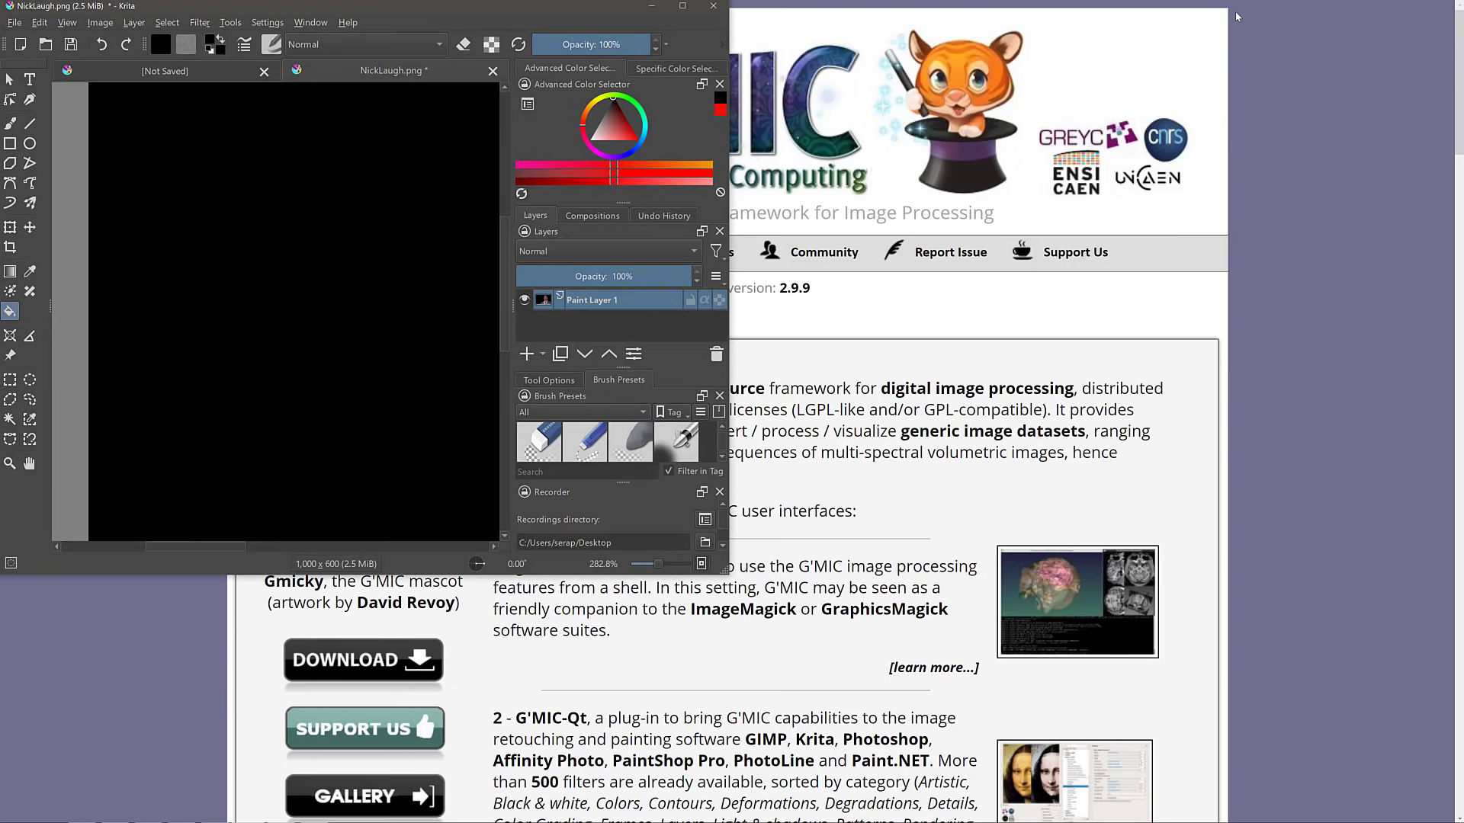
pyautogui.click(683, 6)
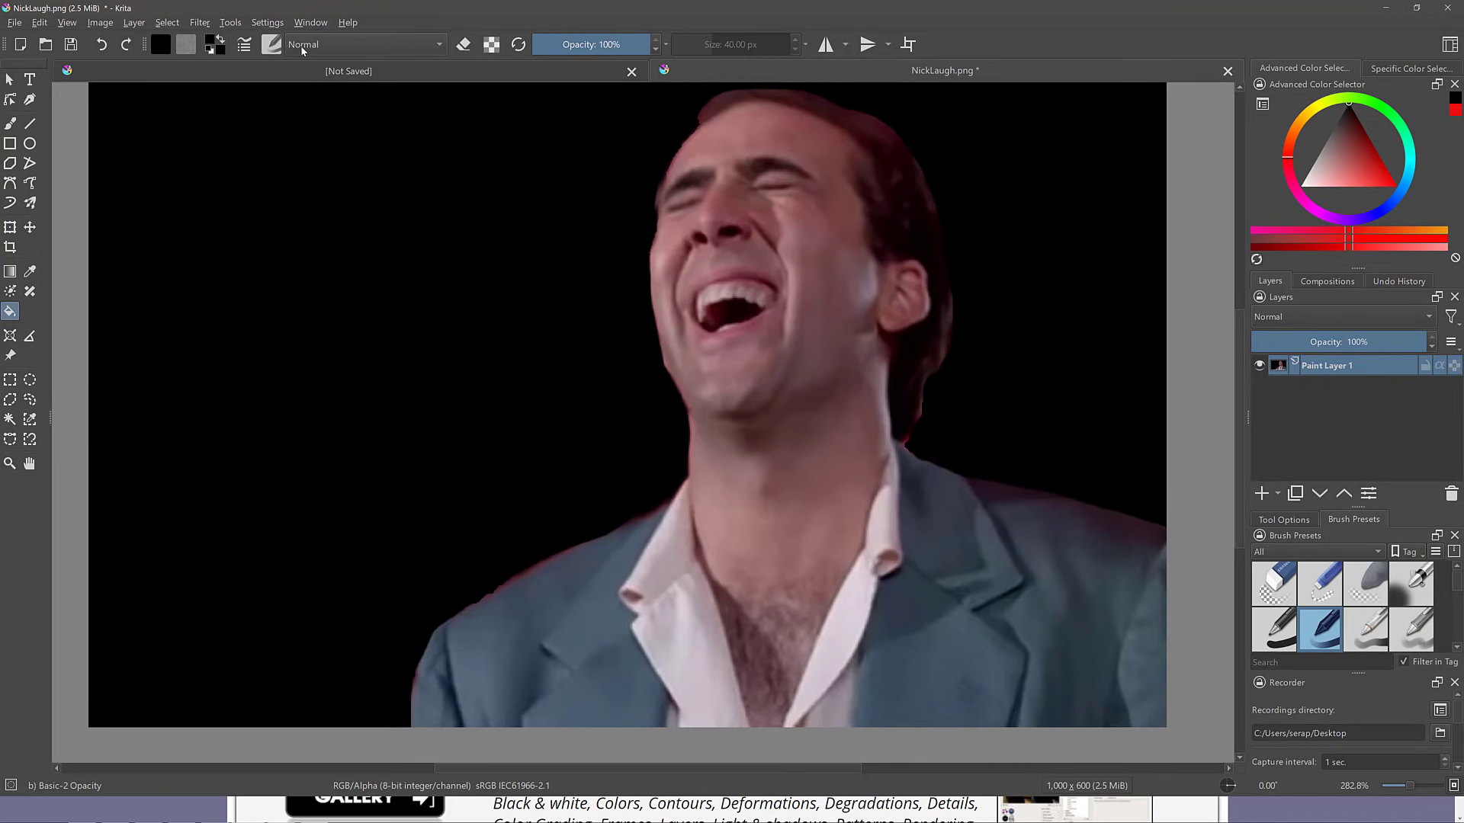
pyautogui.click(204, 24)
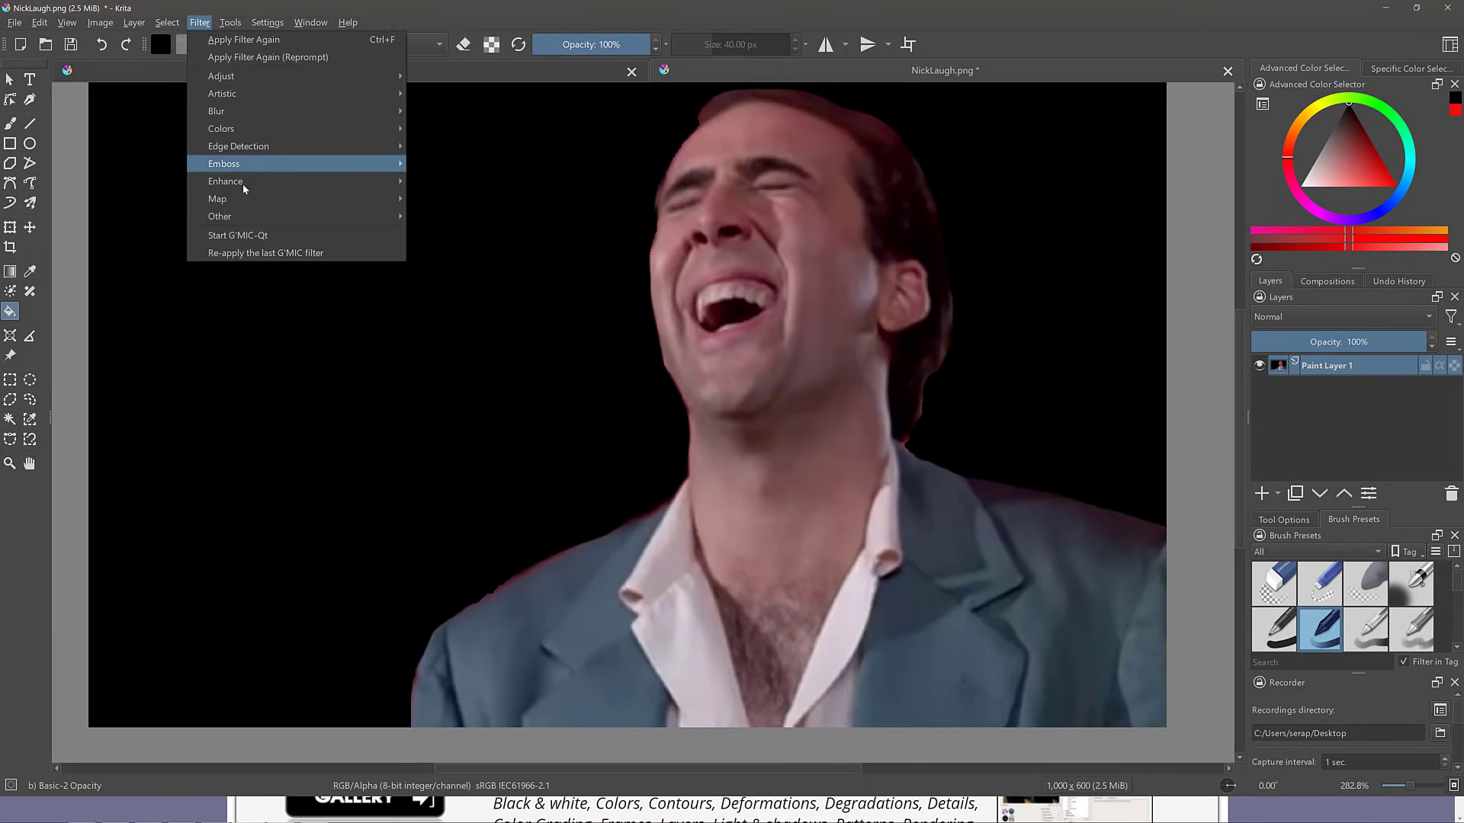
pyautogui.click(233, 239)
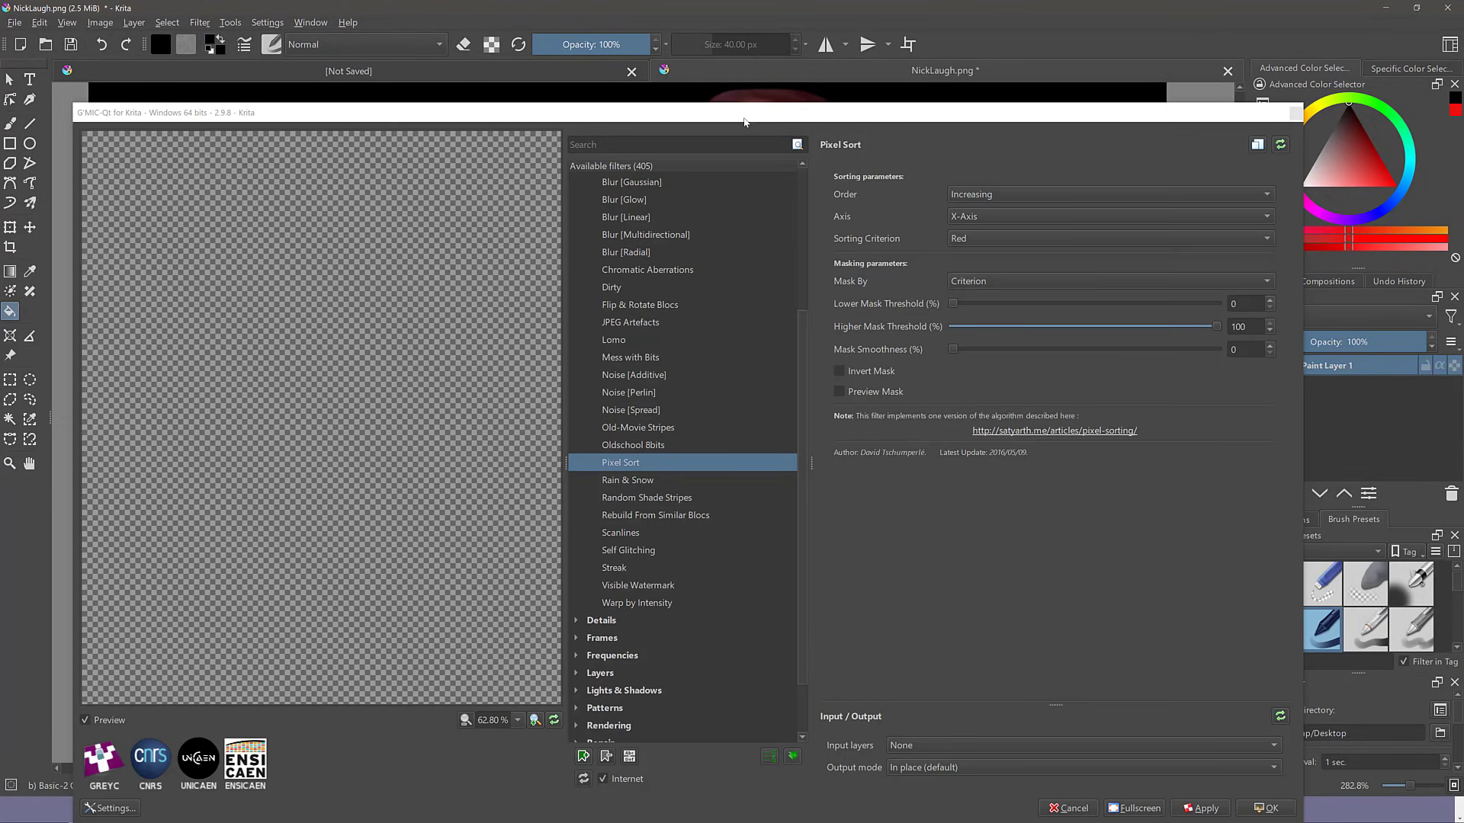
pyautogui.moveTo(745, 122); pyautogui.dragTo(790, 31)
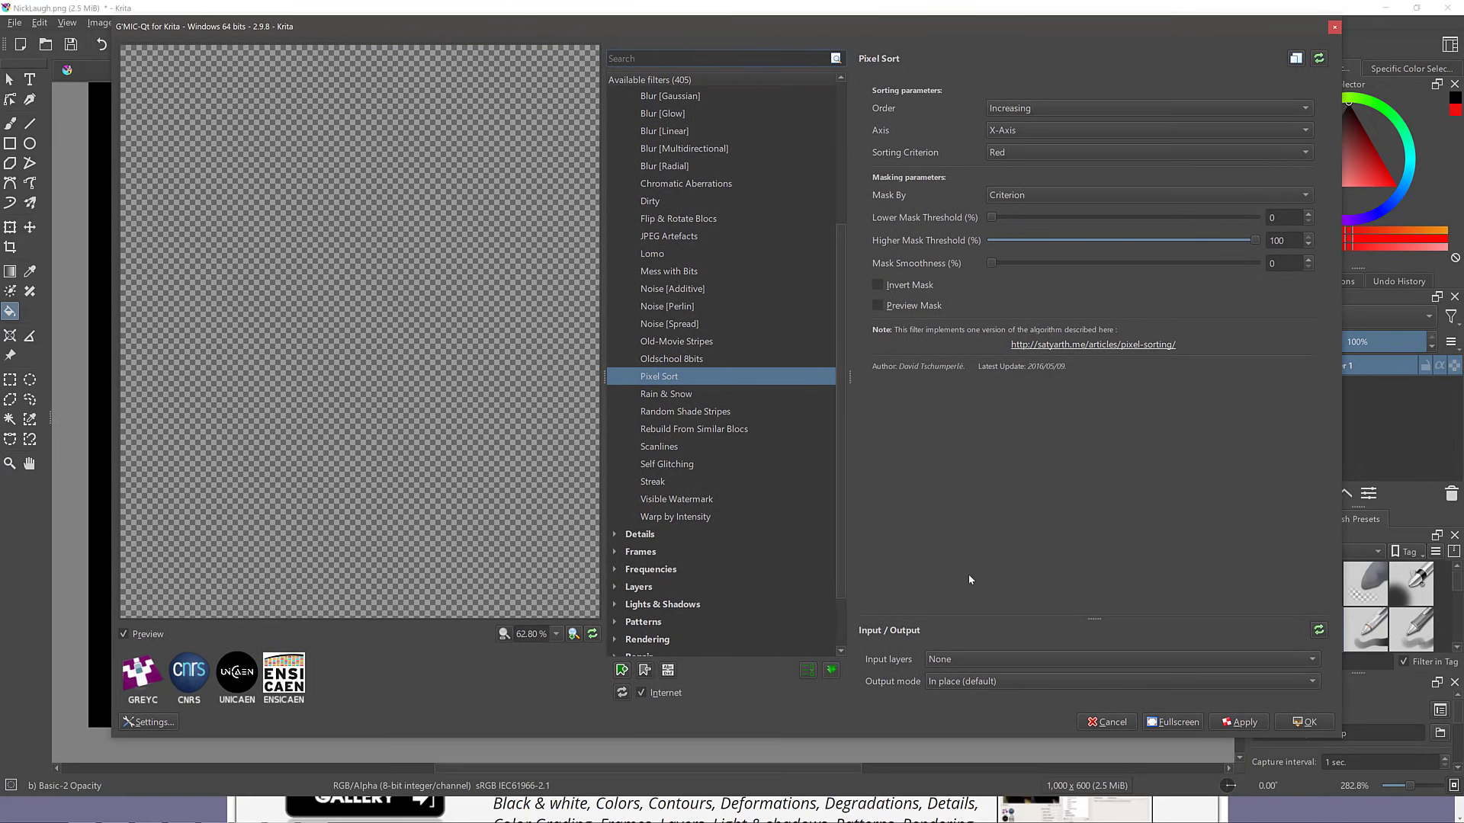
# - Set Input layers to All and preview the Dirty degradation filter on the portrait
pyautogui.click(970, 668)
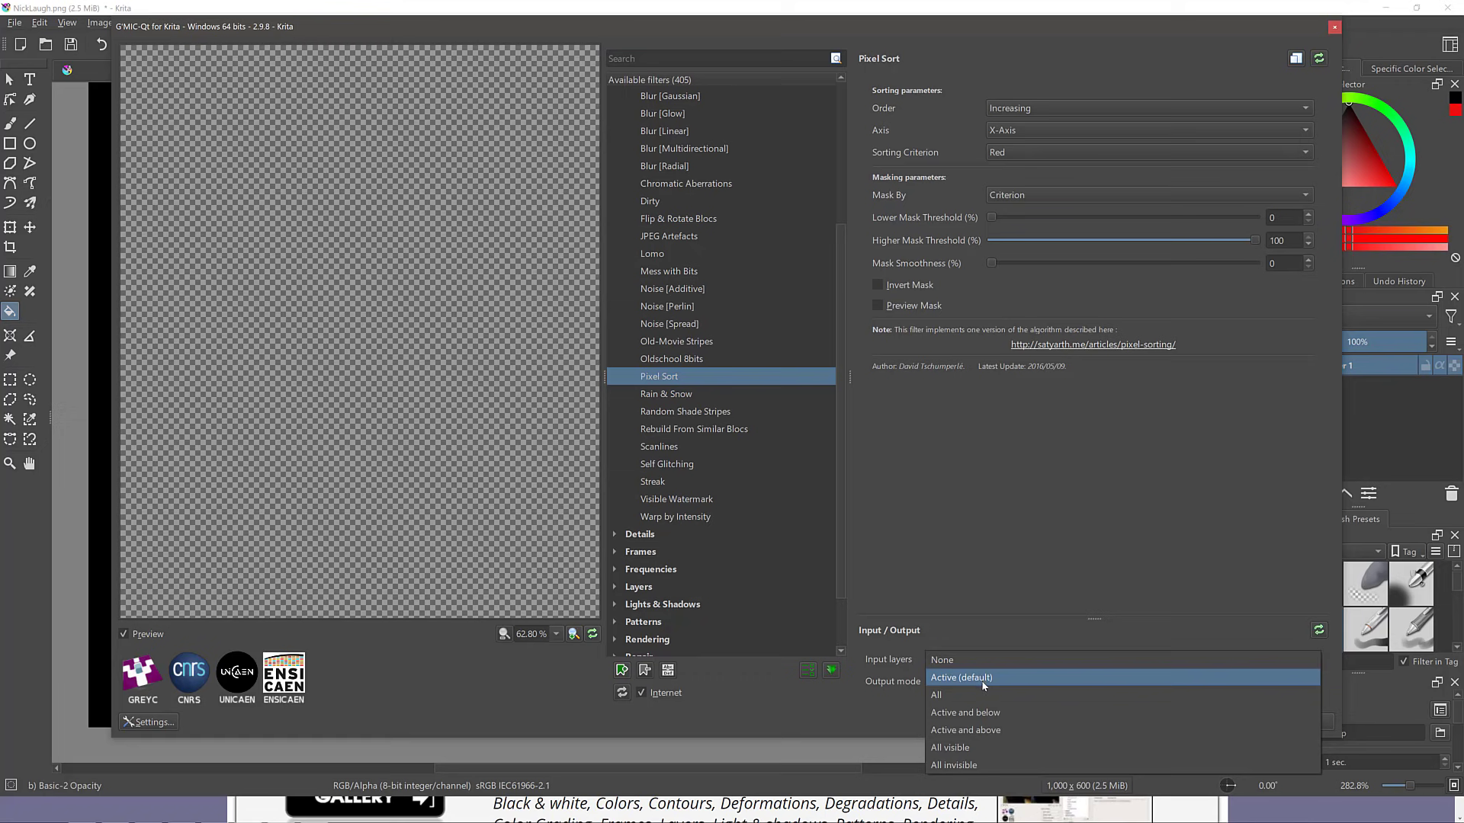
pyautogui.click(981, 694)
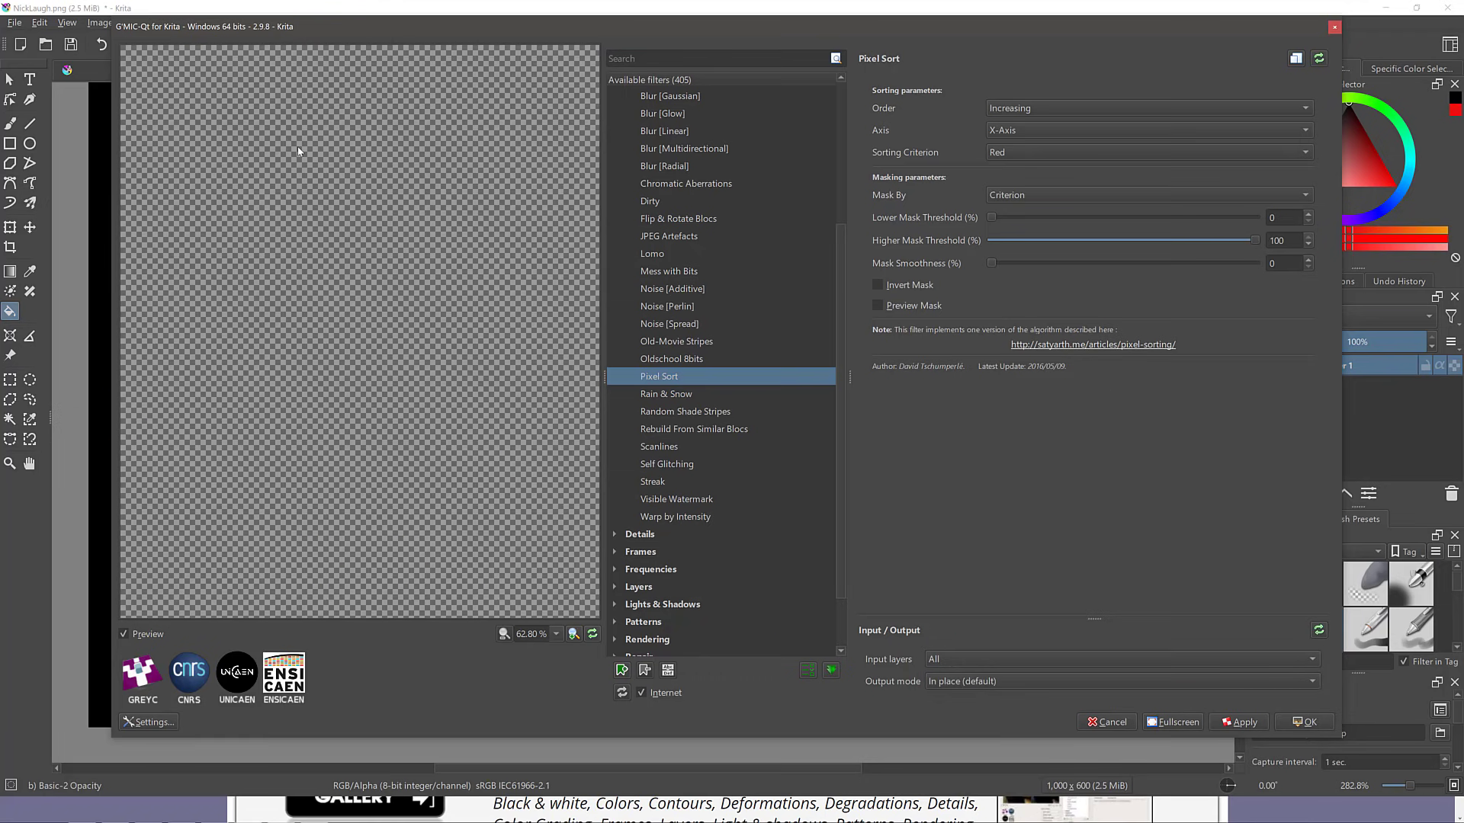
pyautogui.click(651, 201)
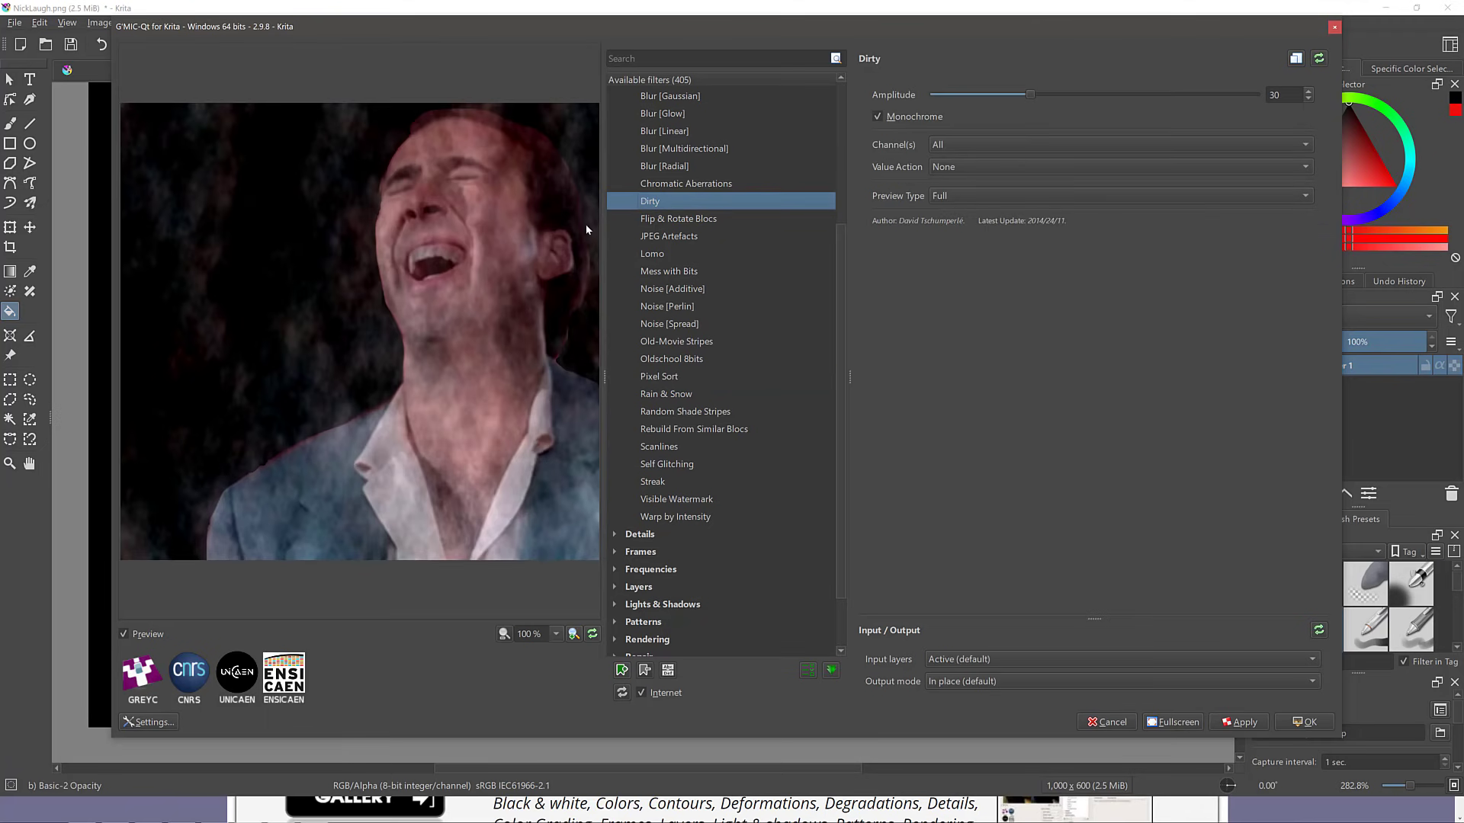
# - Collapse Degradations, expand Arrays & Tiles, and preview Array [Faded], Array [Mirrored] and Ascii Art
pyautogui.scroll(4, 721, 245)
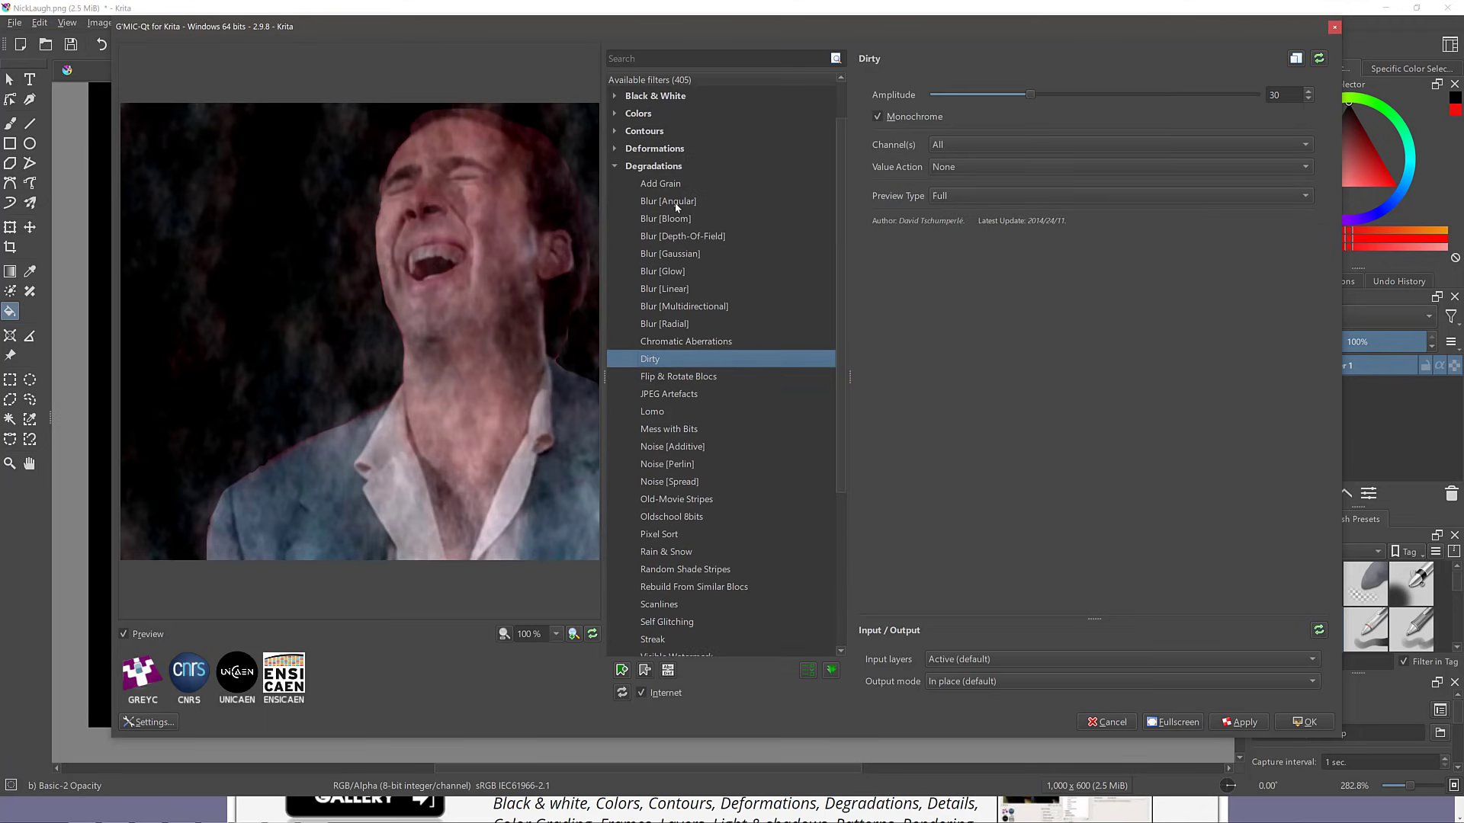
pyautogui.click(615, 219)
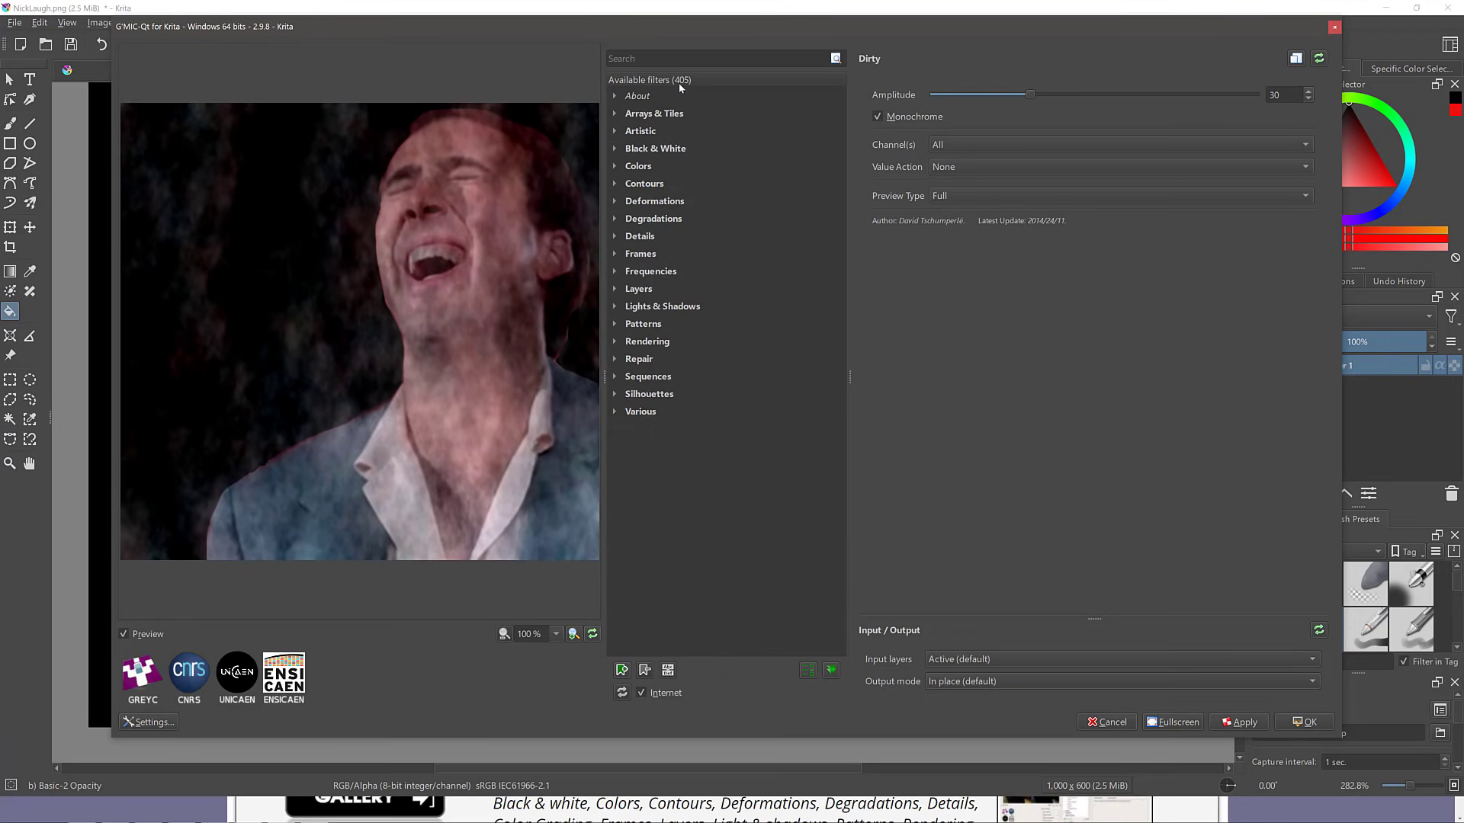
pyautogui.click(616, 114)
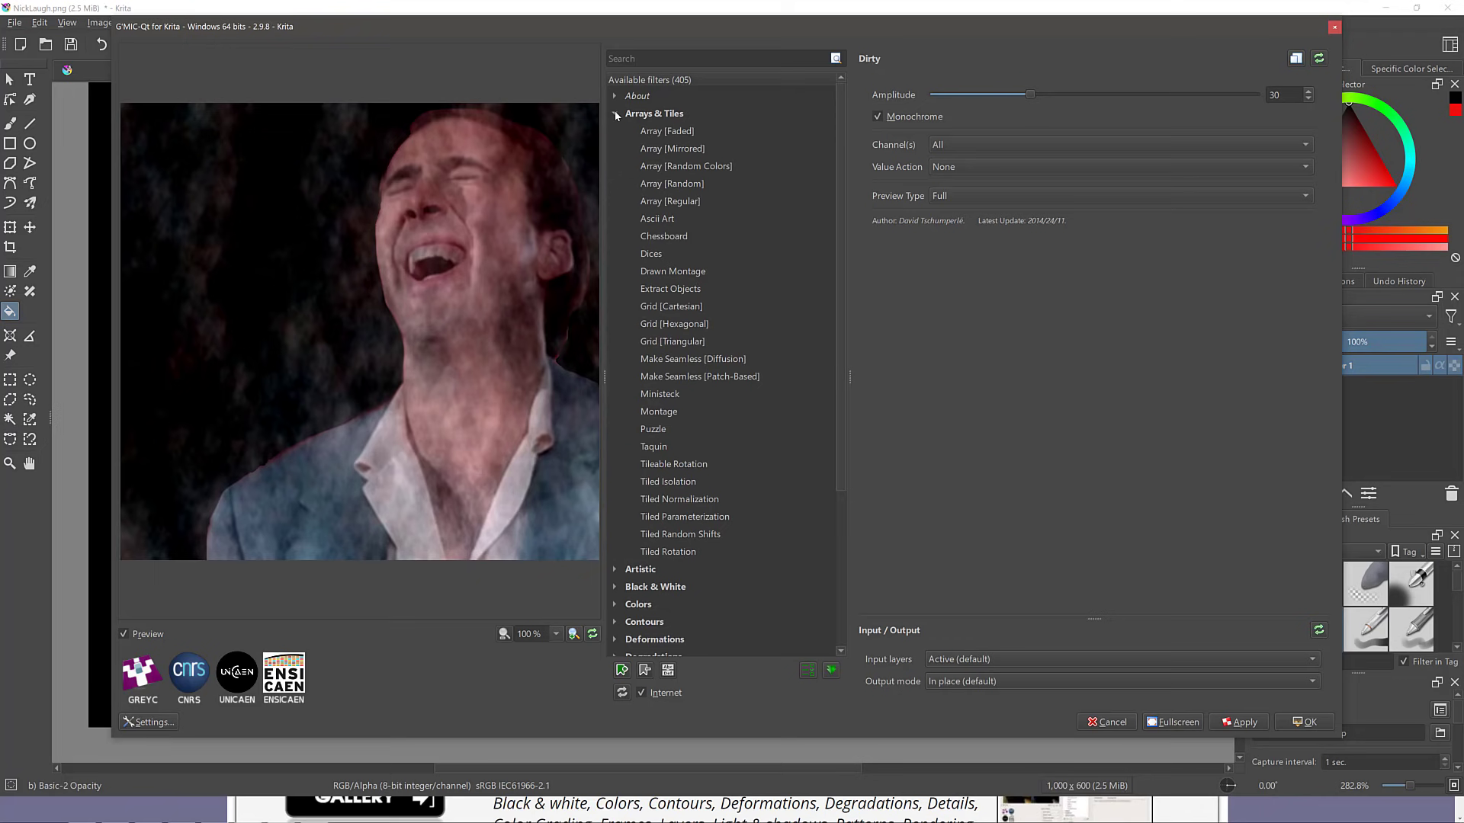
pyautogui.click(654, 133)
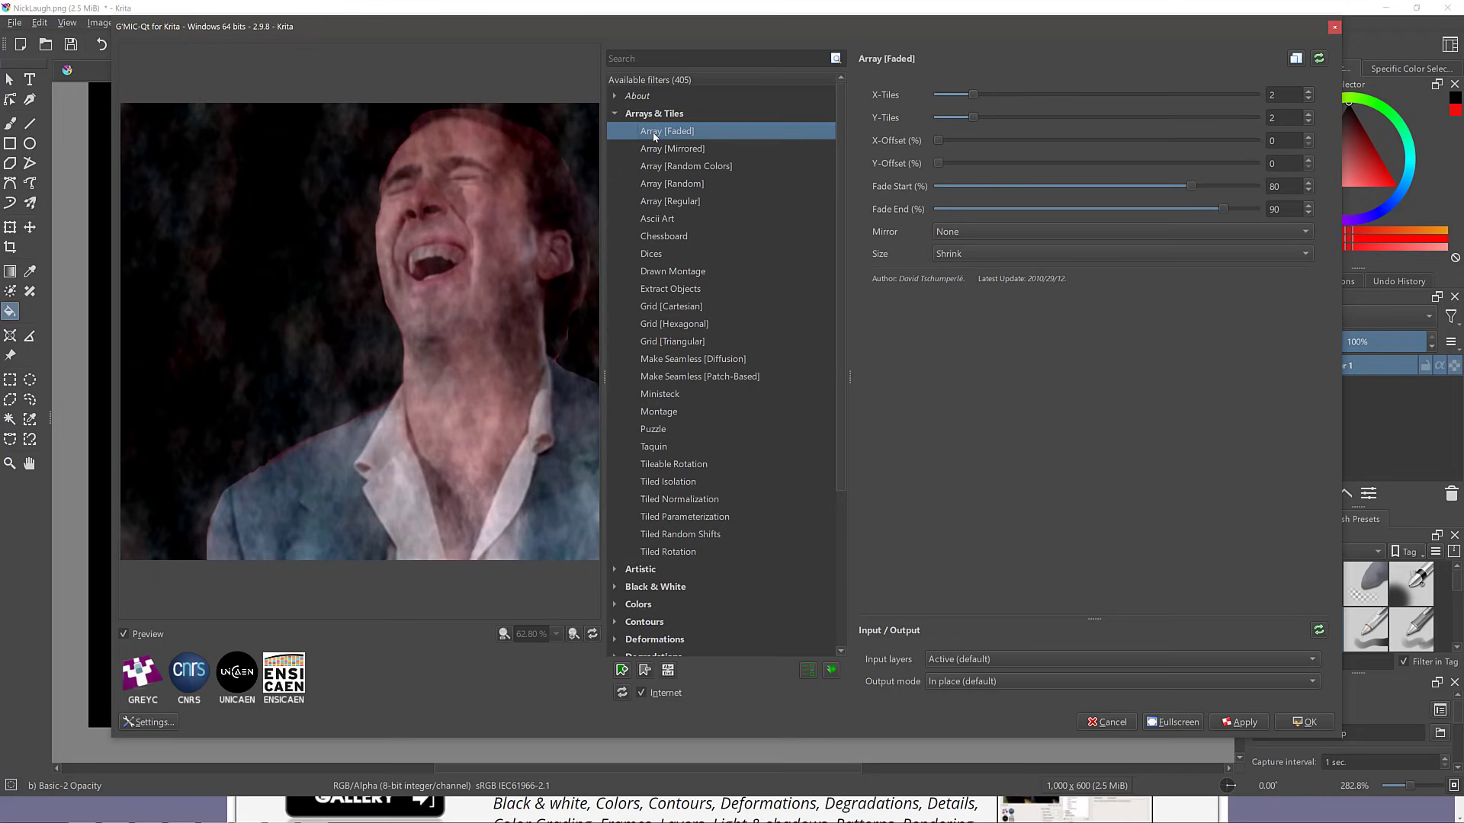
pyautogui.click(656, 152)
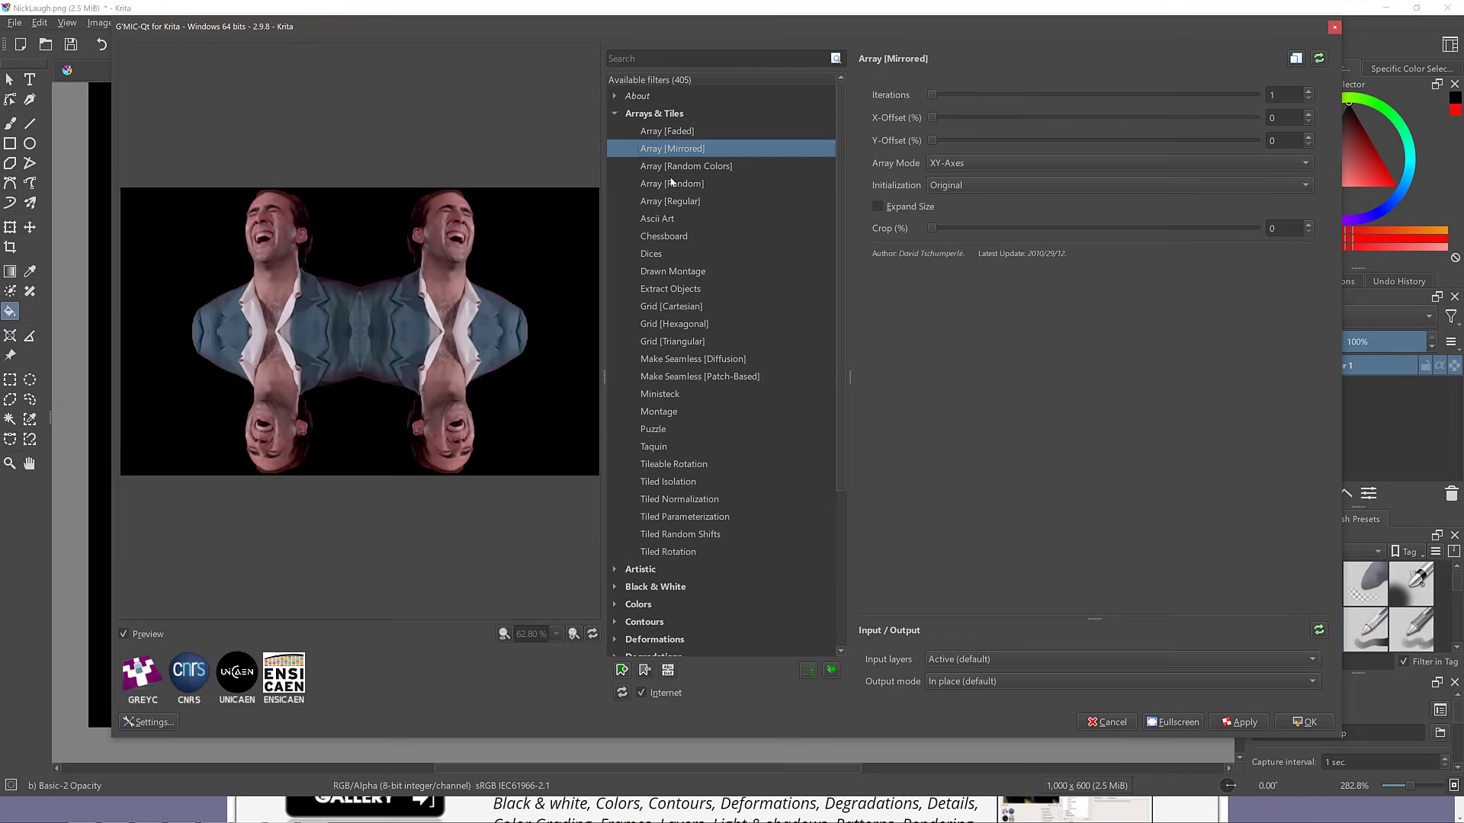
pyautogui.click(660, 221)
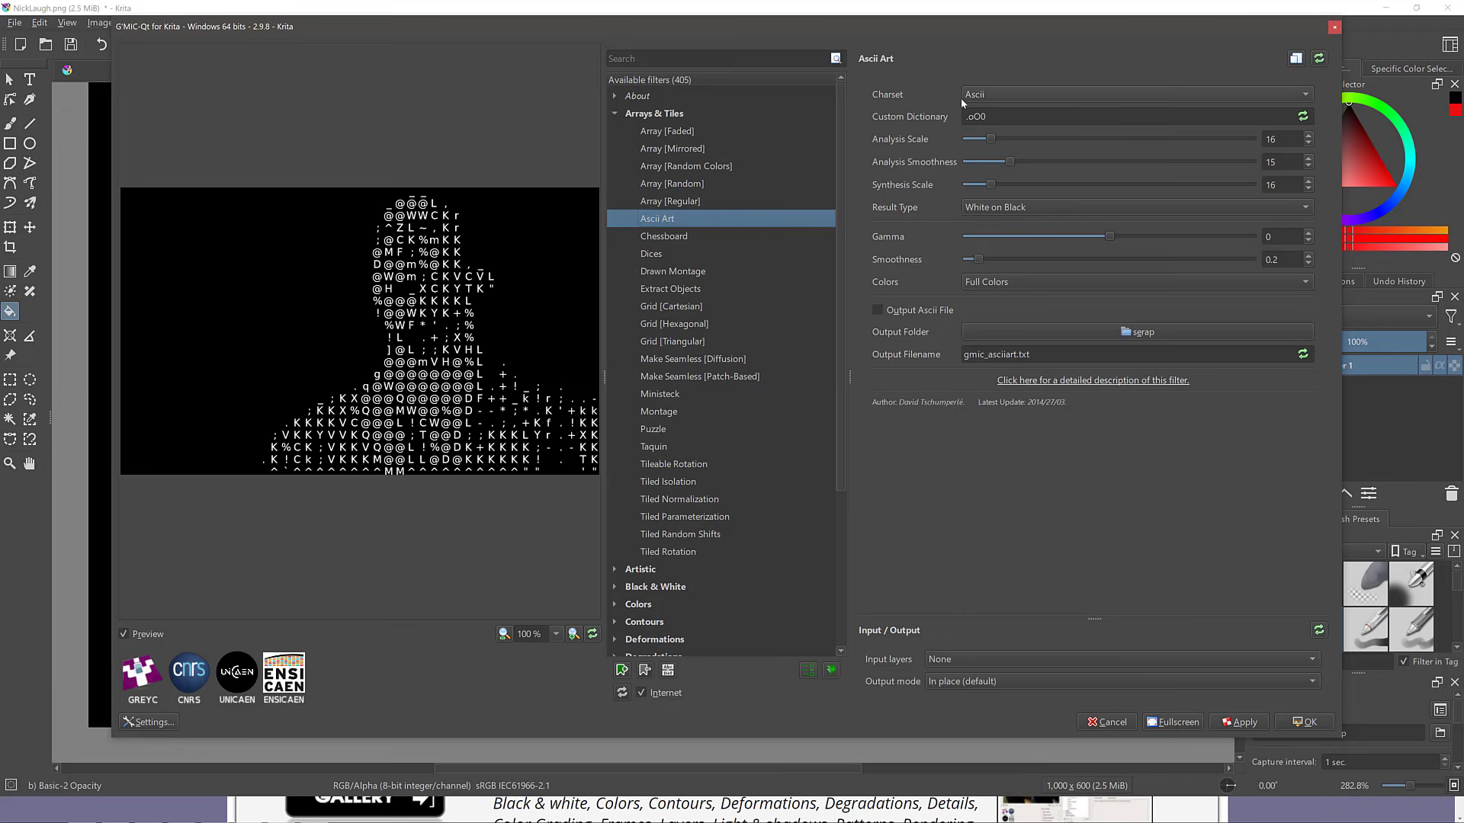
# - Raise Ascii Art's Analysis Scale to 57, set Charset to Card Suits, and scroll the filter list down
pyautogui.moveTo(990, 137); pyautogui.dragTo(1113, 138)
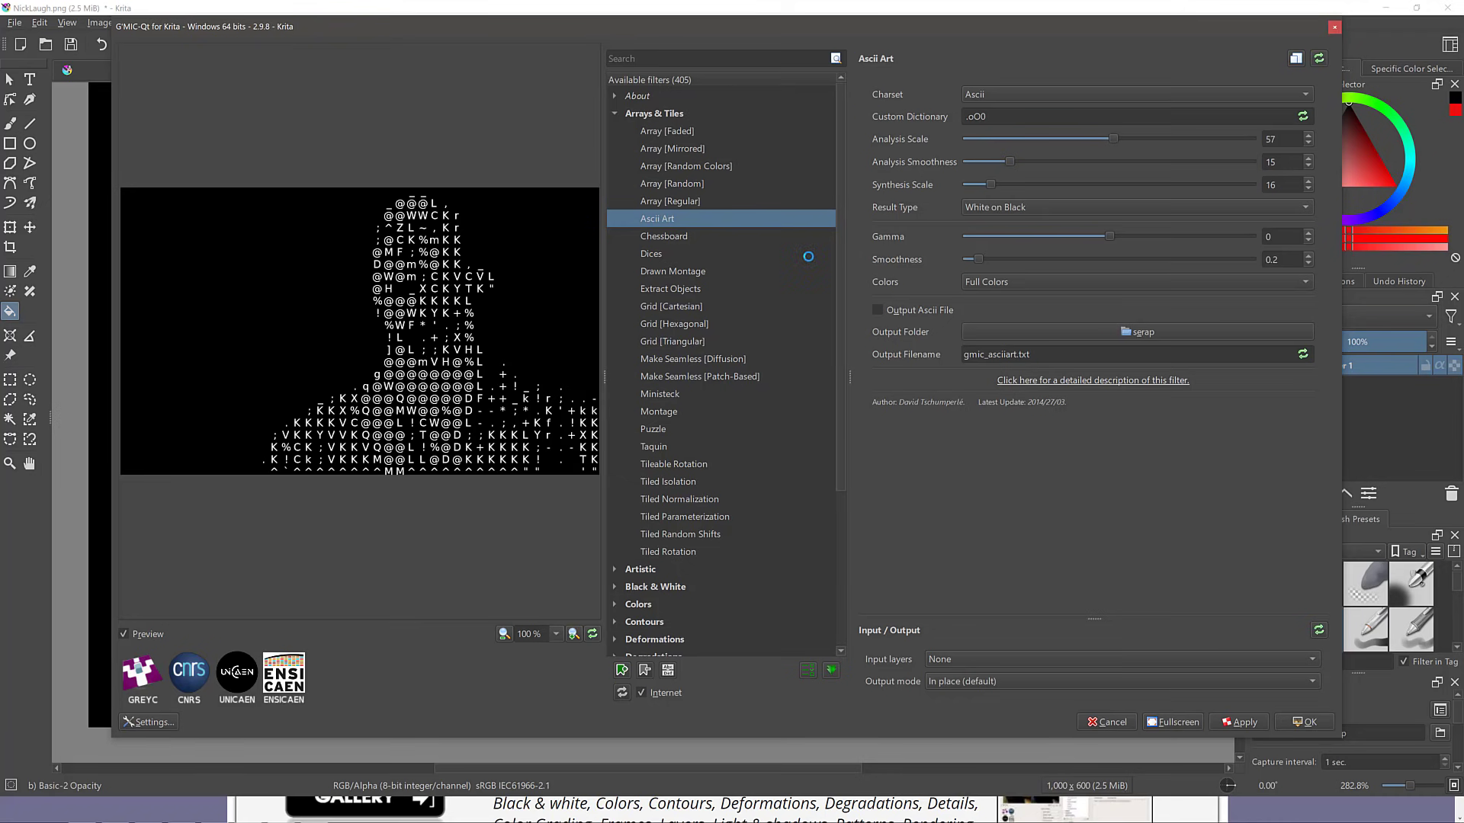
pyautogui.click(1032, 95)
pyautogui.click(999, 114)
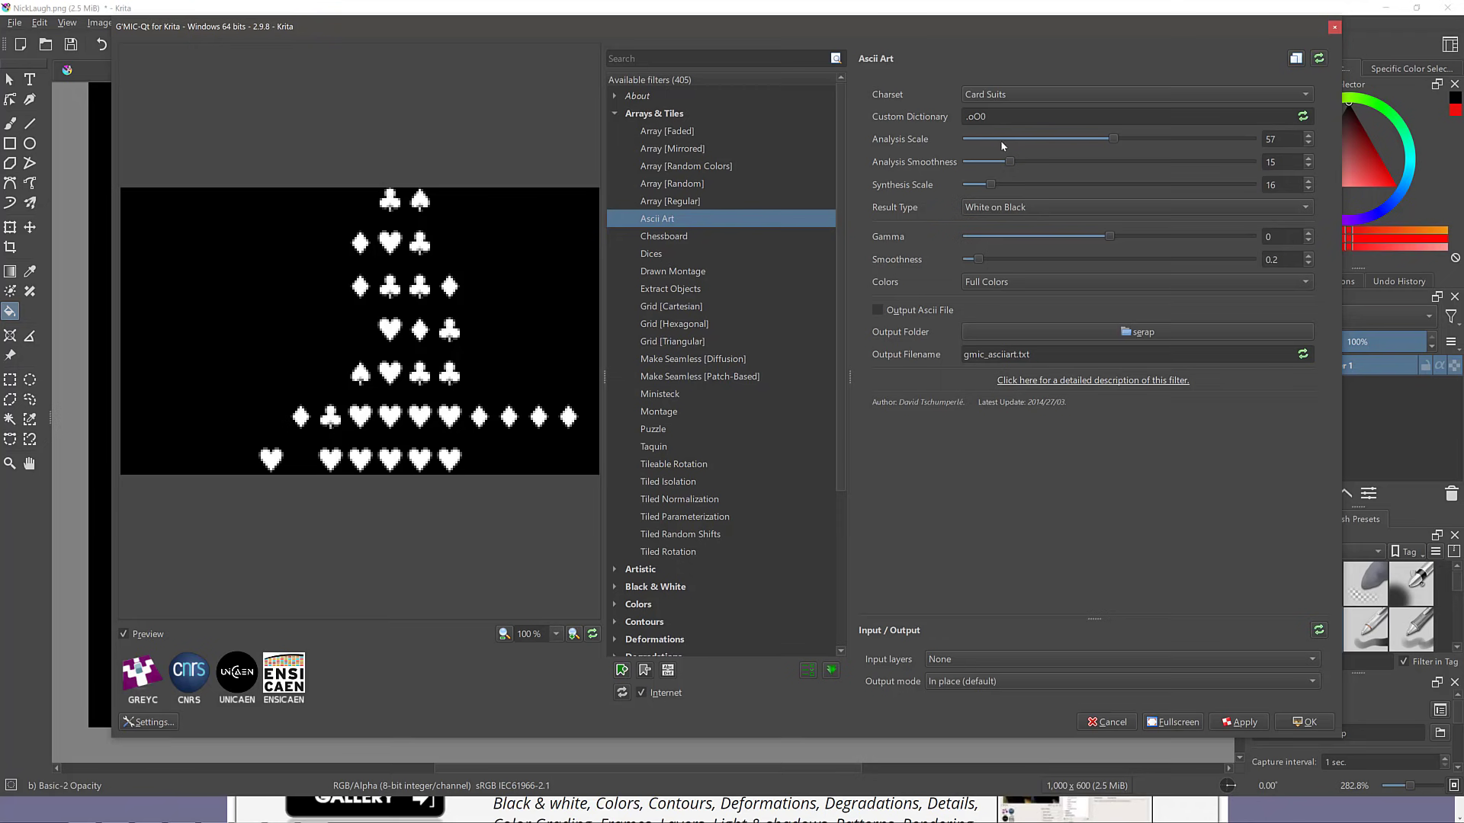
pyautogui.scroll(-6, 1001, 140)
pyautogui.scroll(-9, 990, 143)
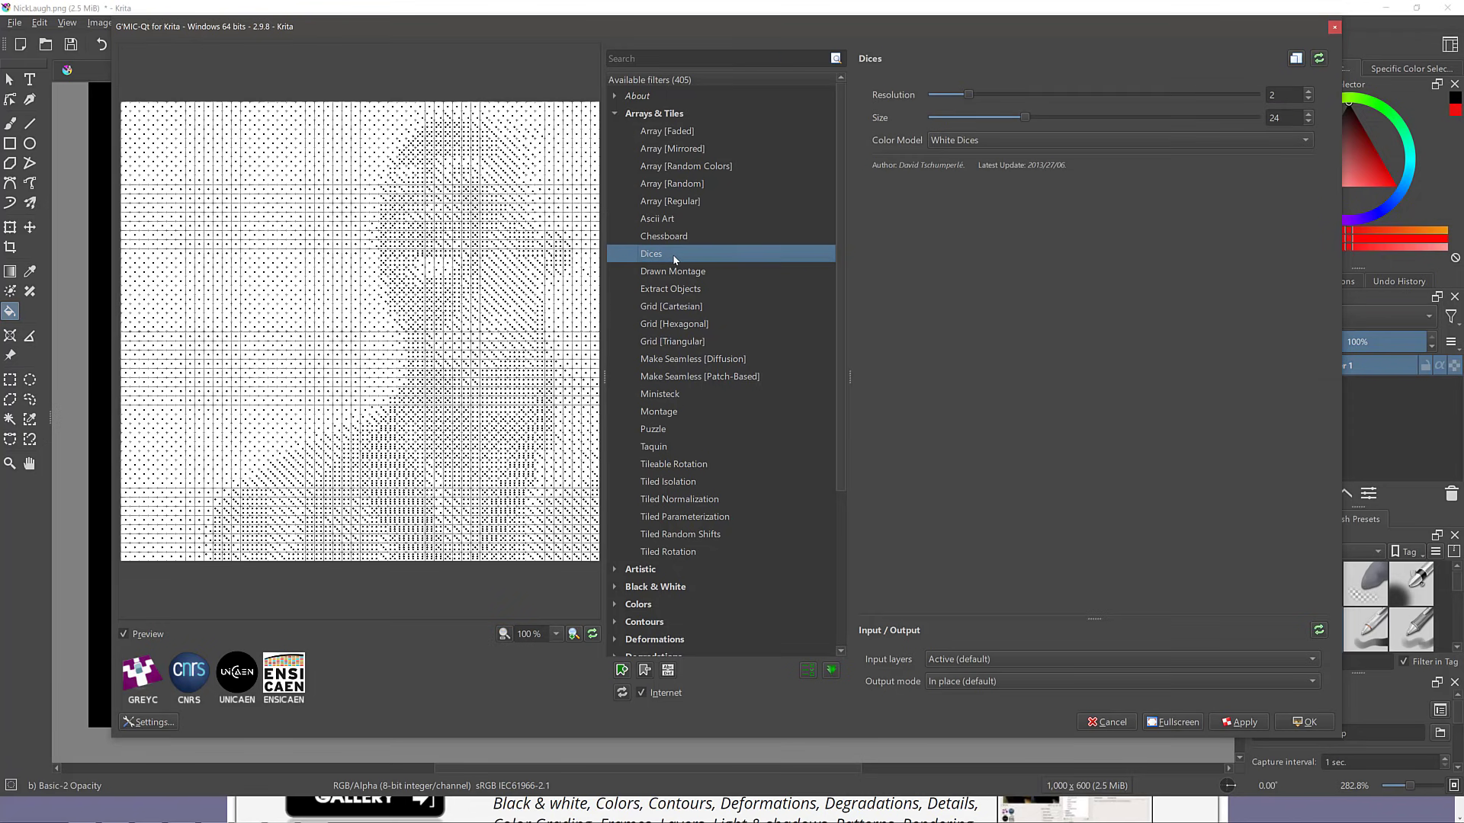
# - Preview Make Seamless [Patch-Based] on the portrait, then expand the Artistic category and scroll down
pyautogui.click(674, 376)
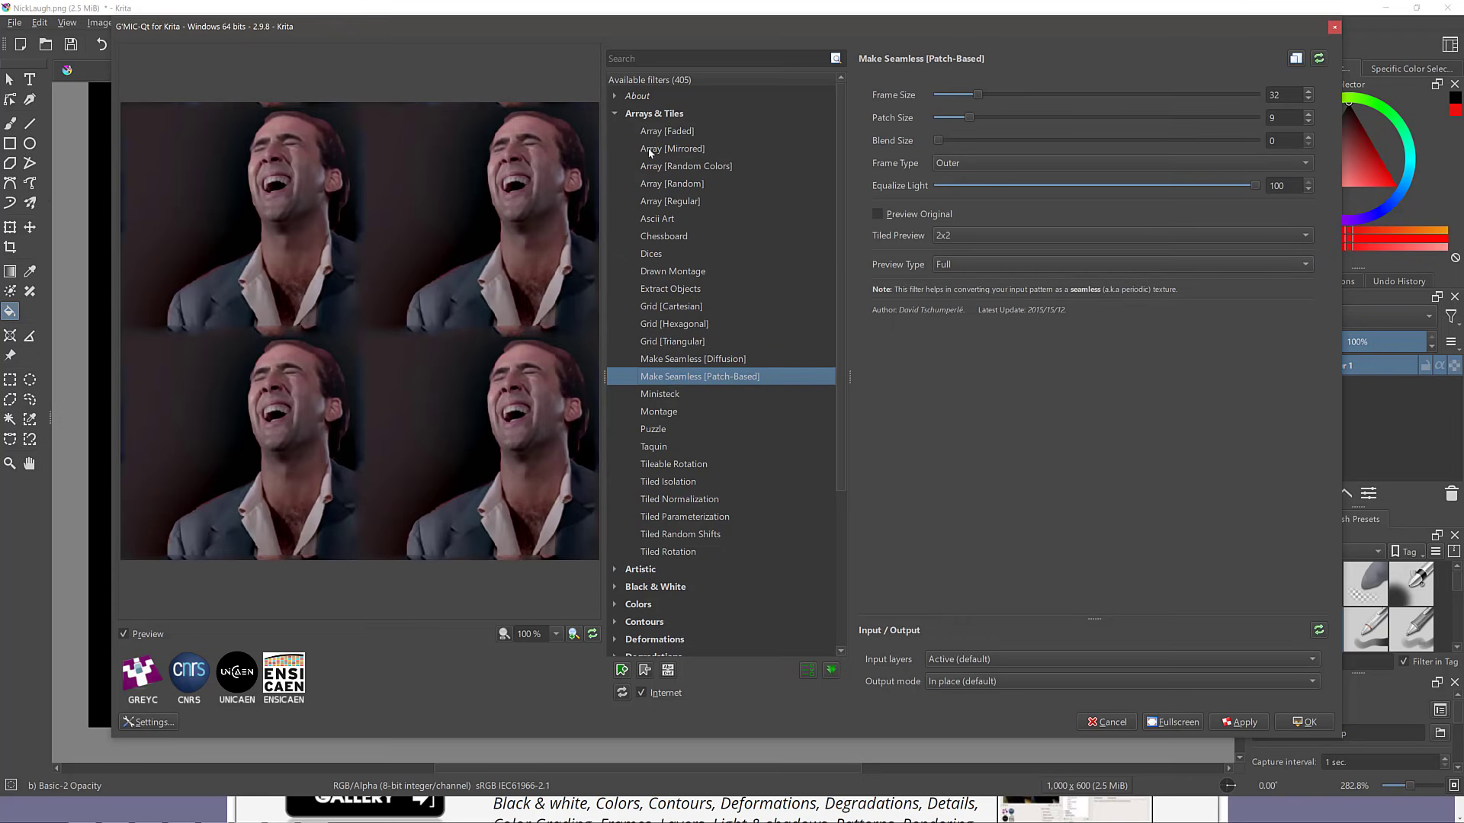
pyautogui.click(616, 571)
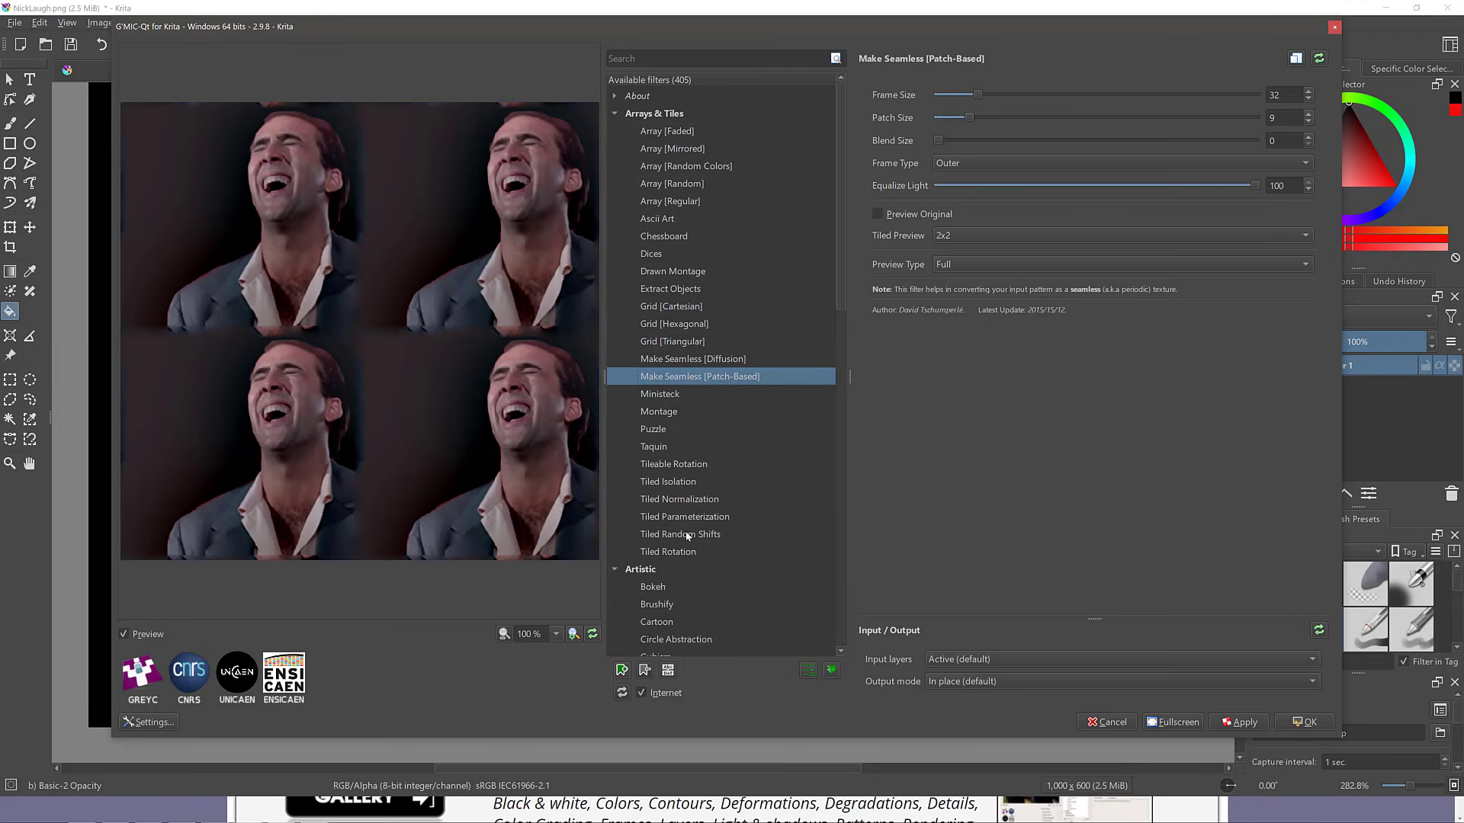
pyautogui.scroll(-7, 688, 537)
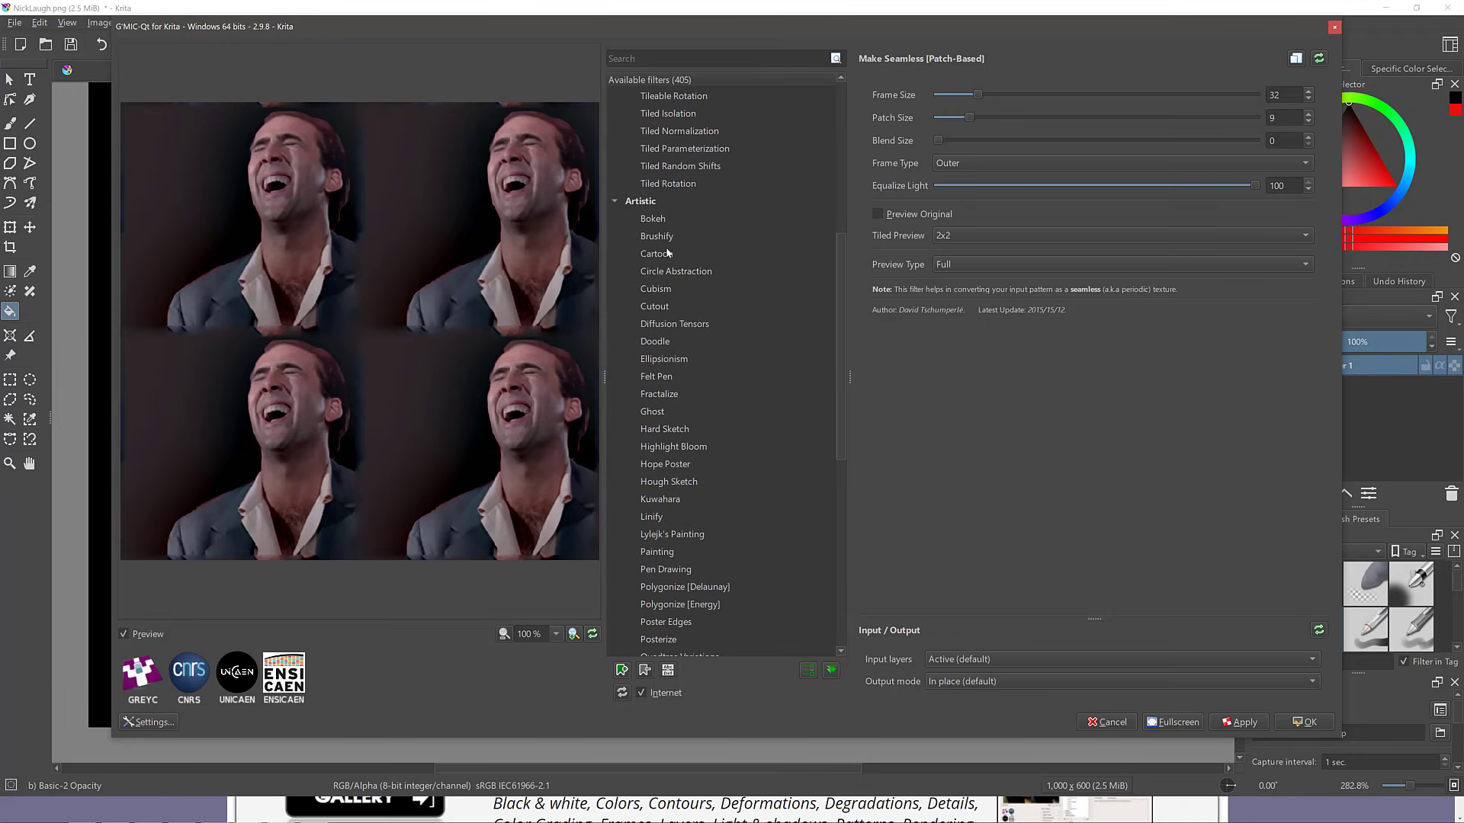
# - Preview Artistic > Brushify on the laughing portrait with Fuzziness raised to 0.2
pyautogui.click(668, 238)
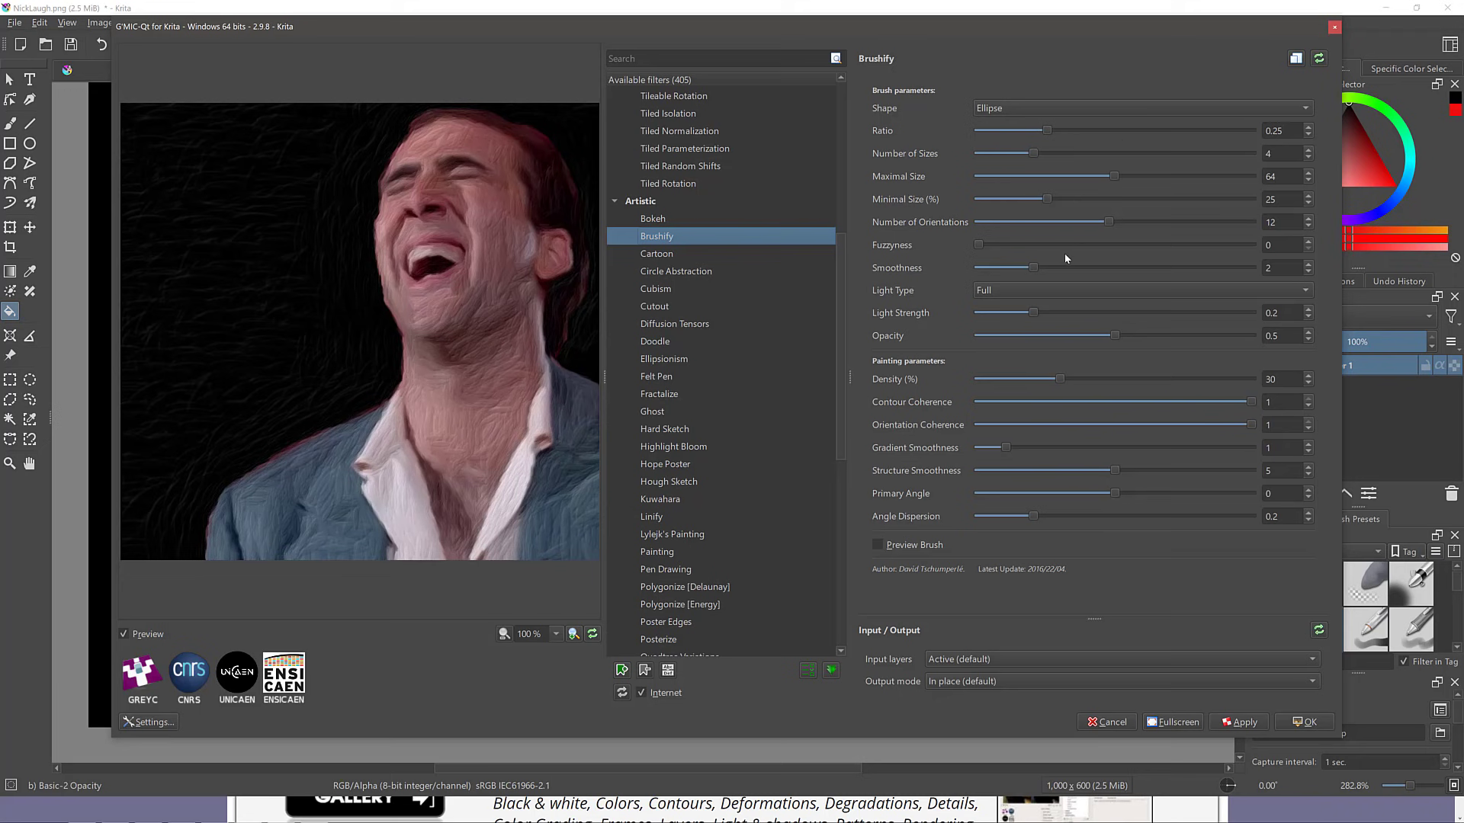
pyautogui.click(1021, 244)
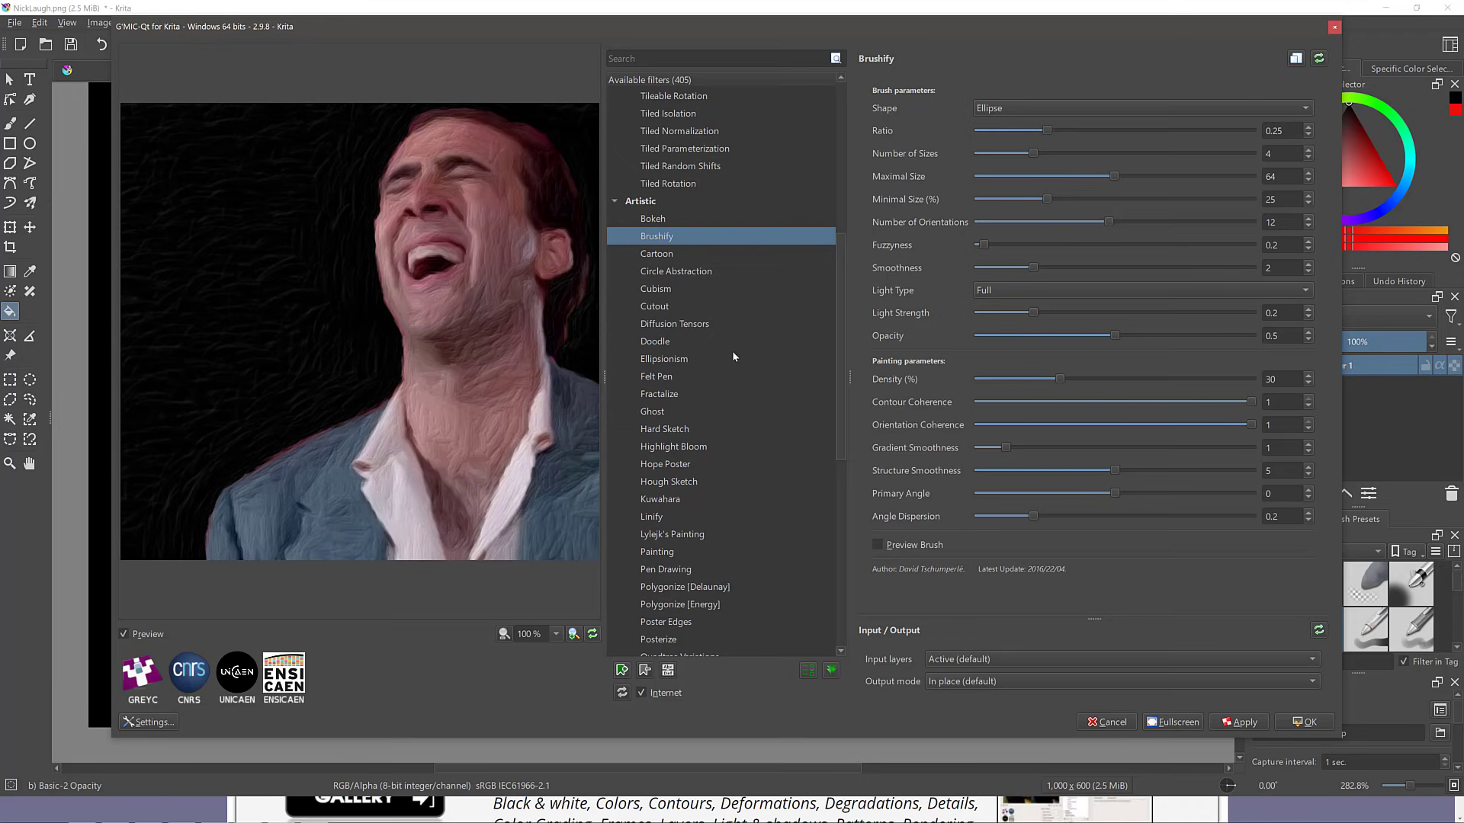
pyautogui.click(666, 384)
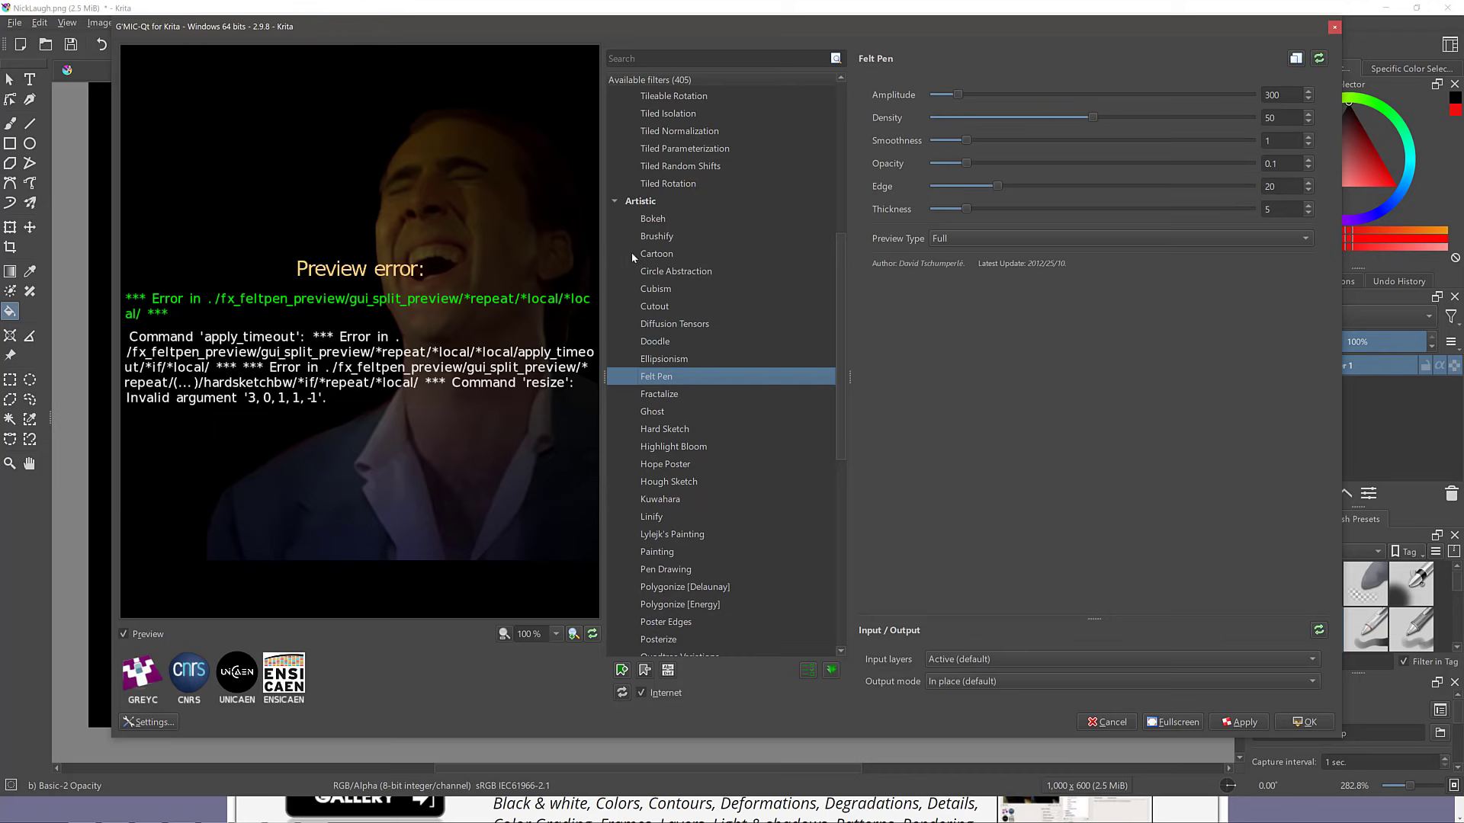
pyautogui.click(664, 252)
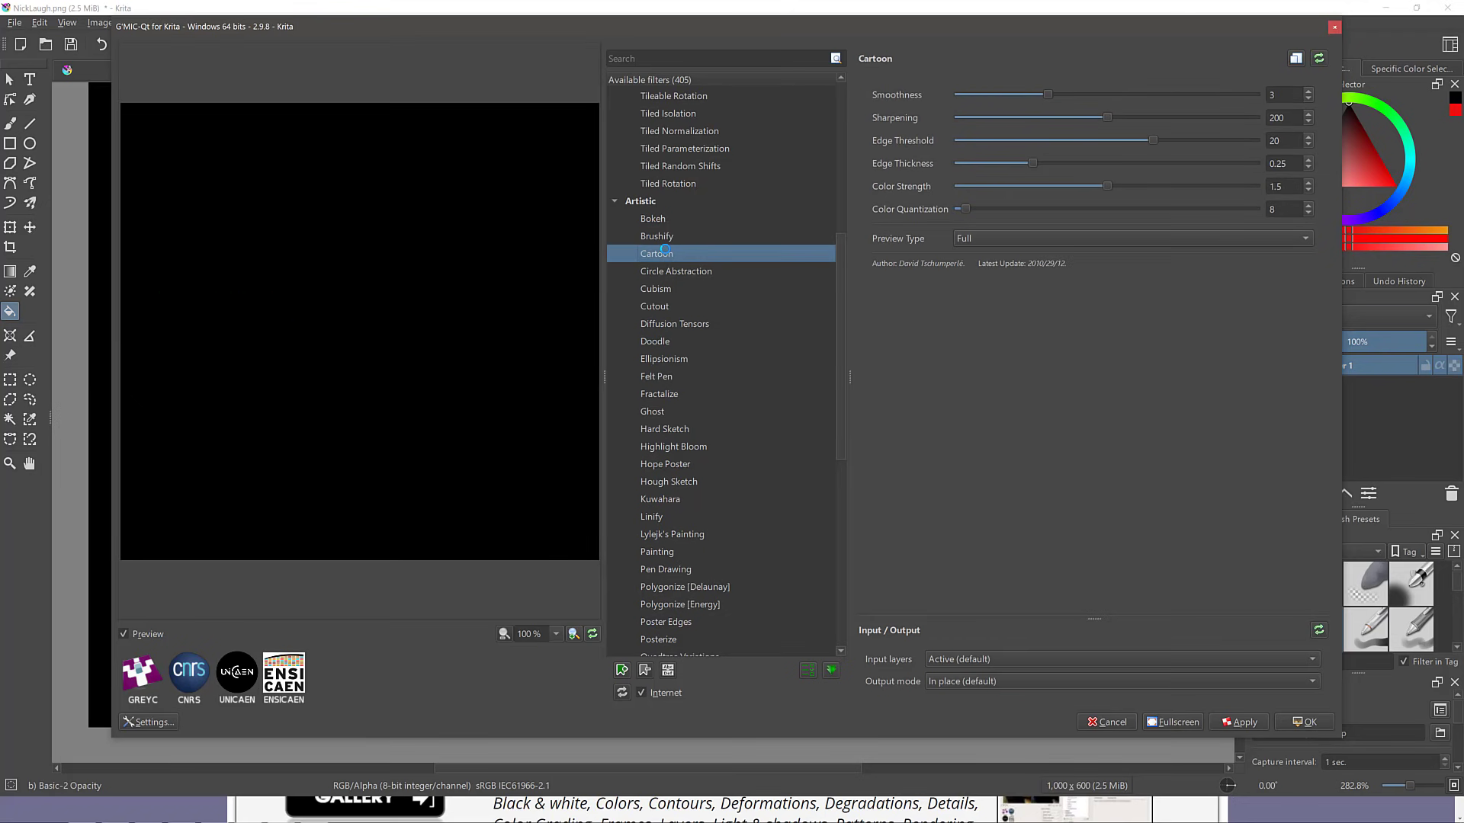
pyautogui.click(685, 236)
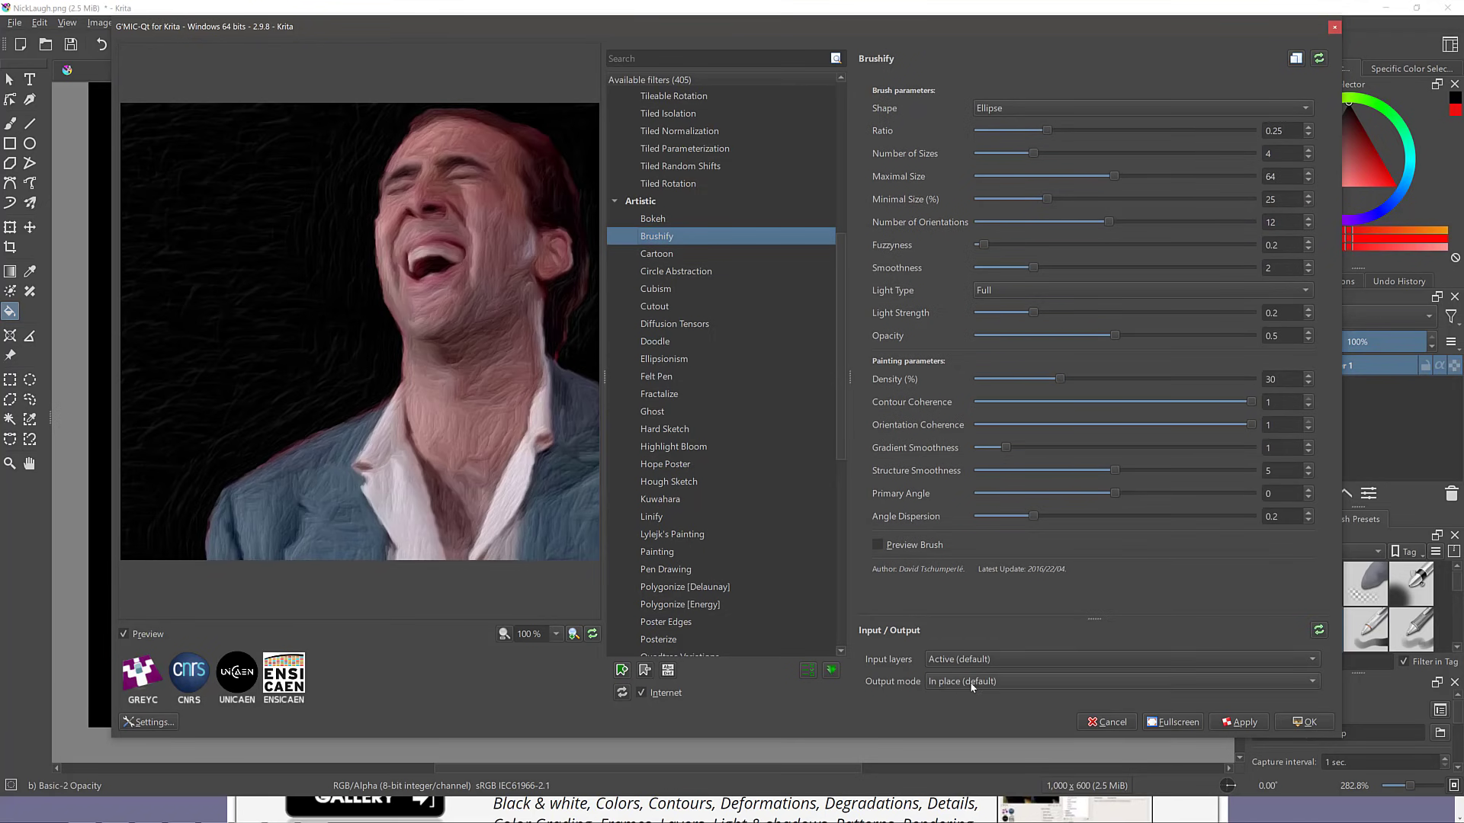
# - Apply Brushify with Fuzziness 0.2 to the laughing portrait layer
pyautogui.click(1220, 720)
# - Close G'MIC-Qt, browse Krita's Filter menu, and move through Task View toward Affinity Photo
pyautogui.click(1336, 27)
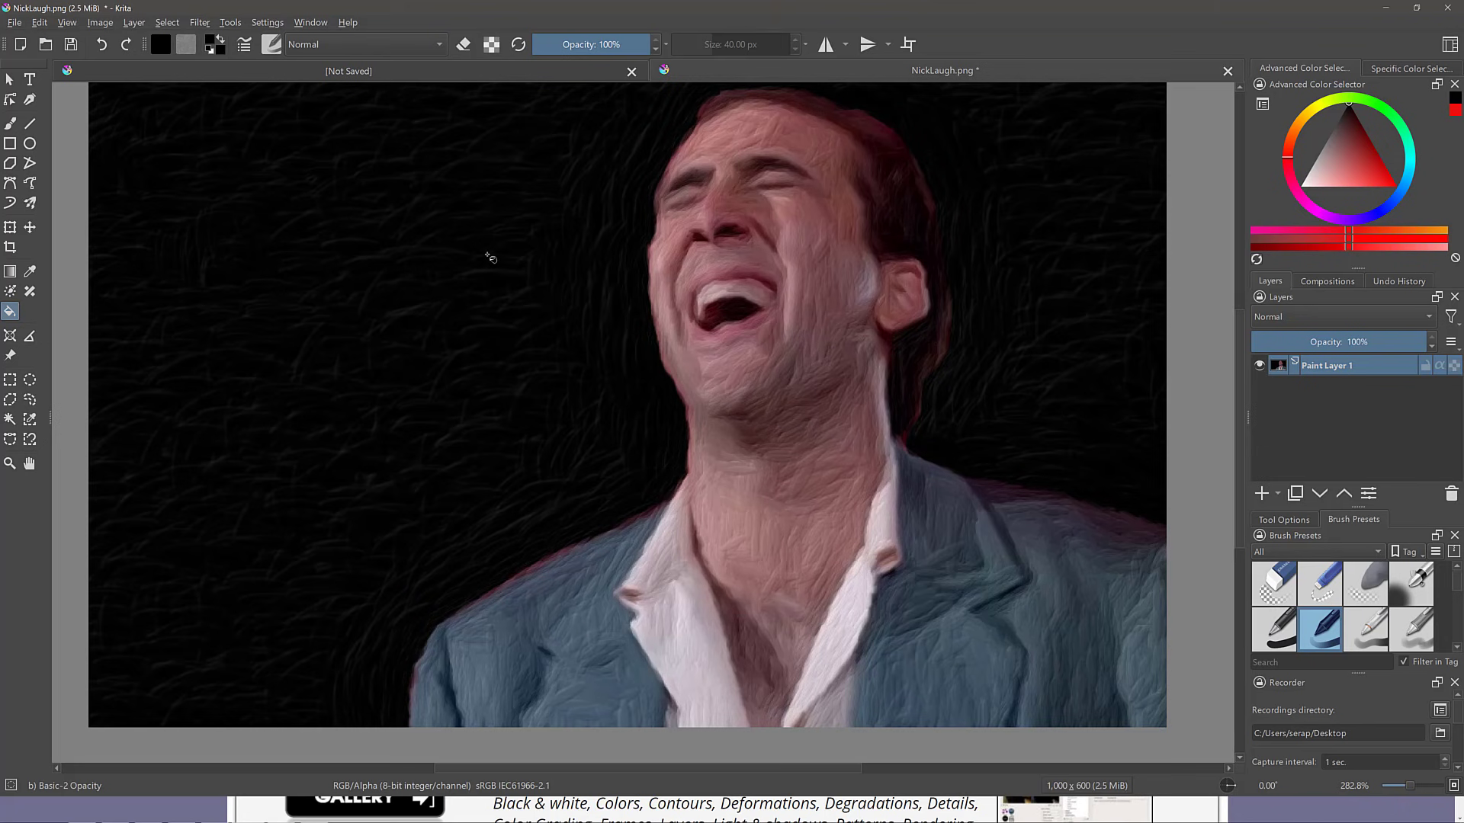
pyautogui.click(203, 30)
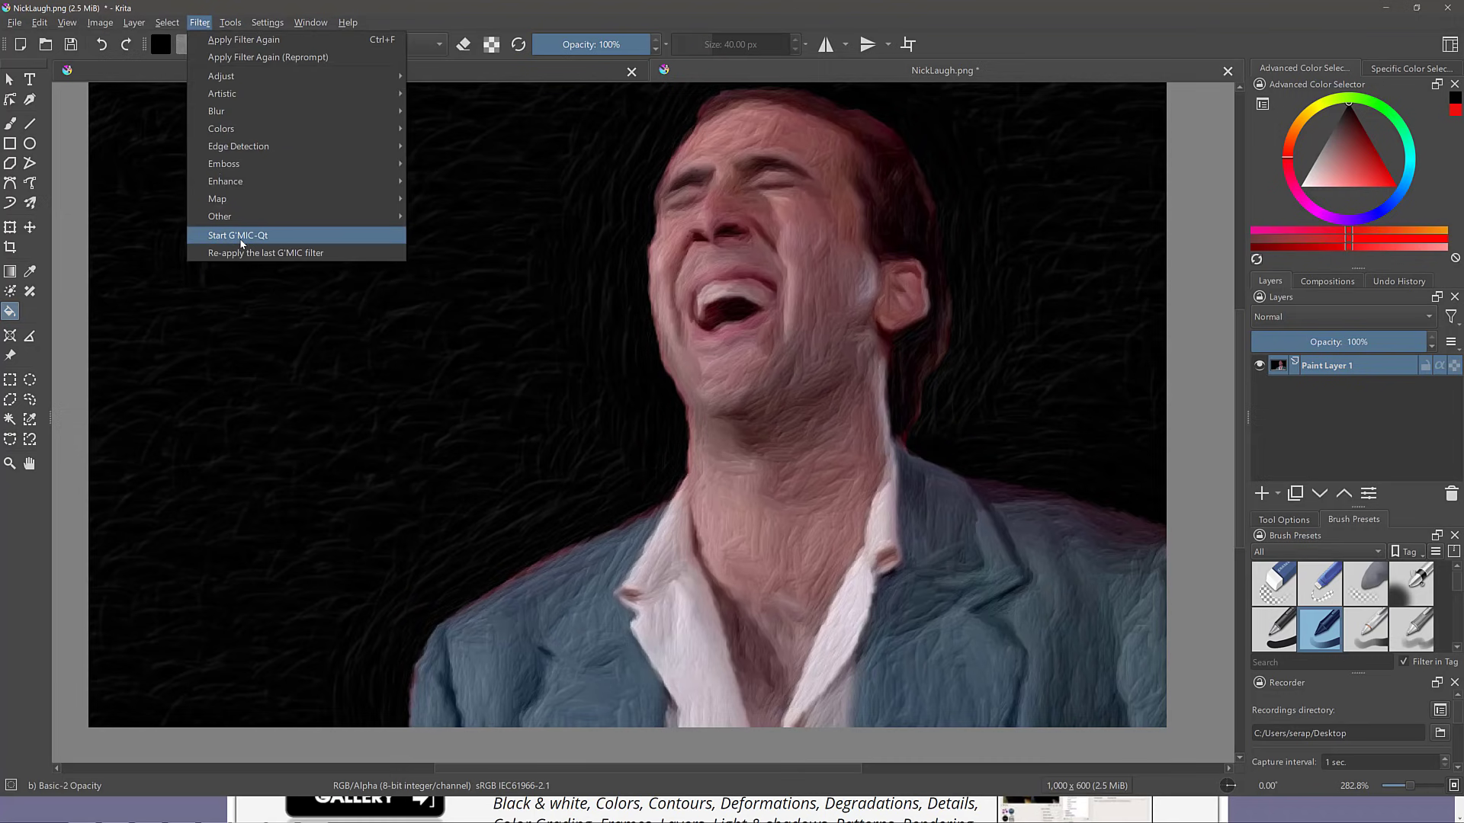
pyautogui.press('super+Tab')
pyautogui.press('Down')
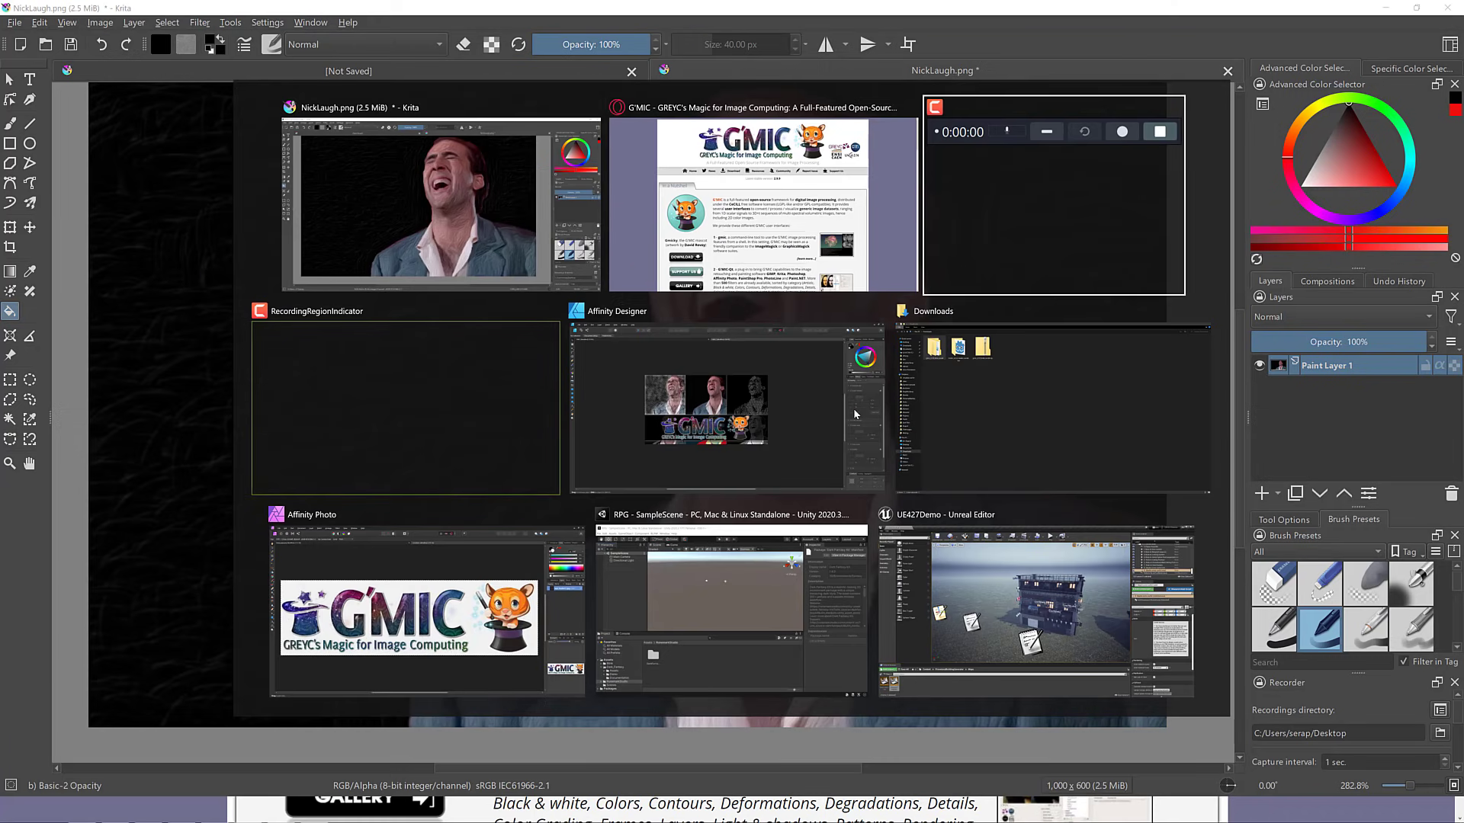
# - Switch to Affinity Photo, bring up NickLaugh.png and pan to frame the portrait
pyautogui.press('Right')
pyautogui.press('Right')
pyautogui.press('Return')
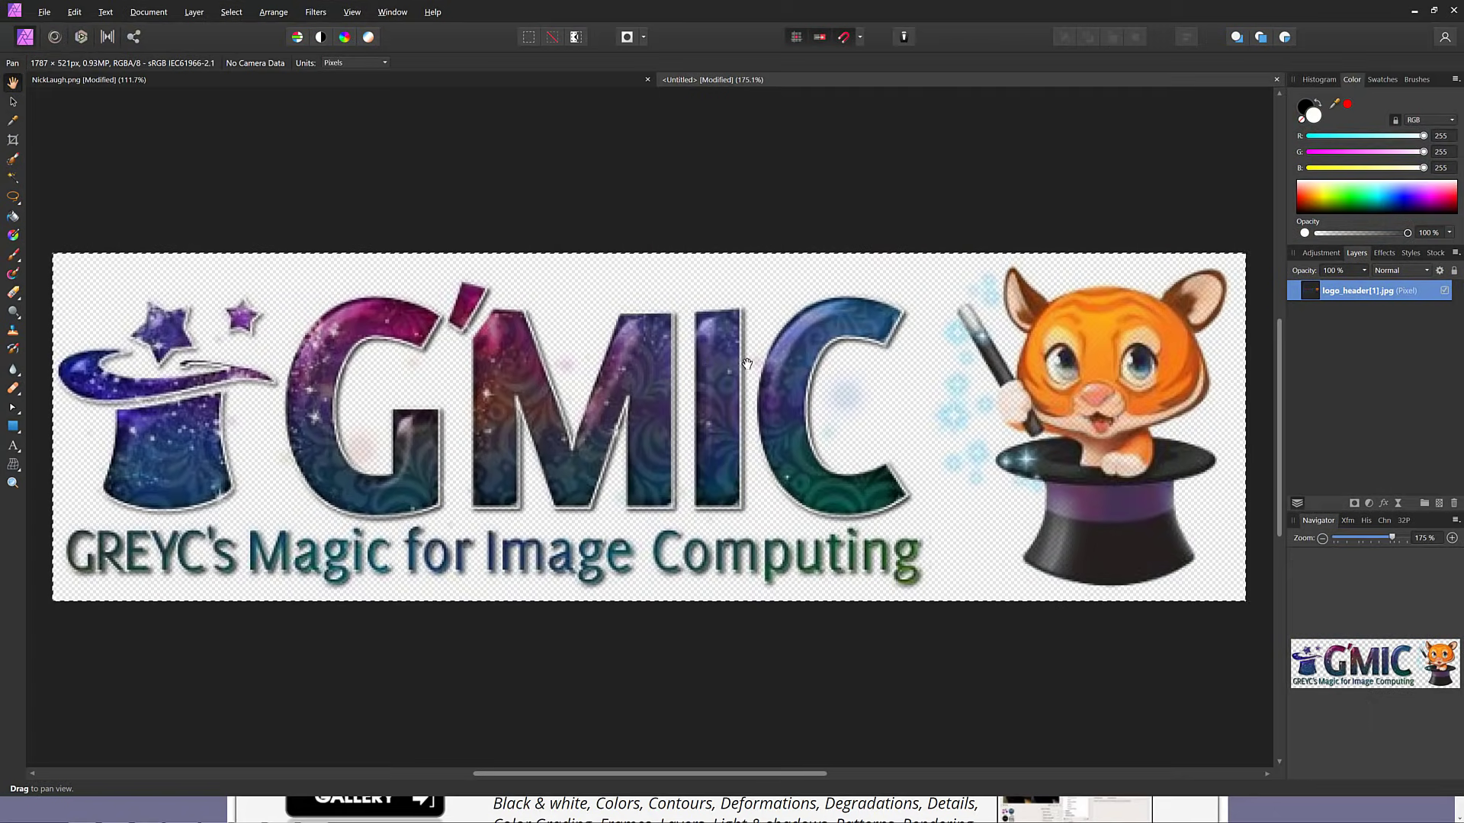
pyautogui.click(197, 75)
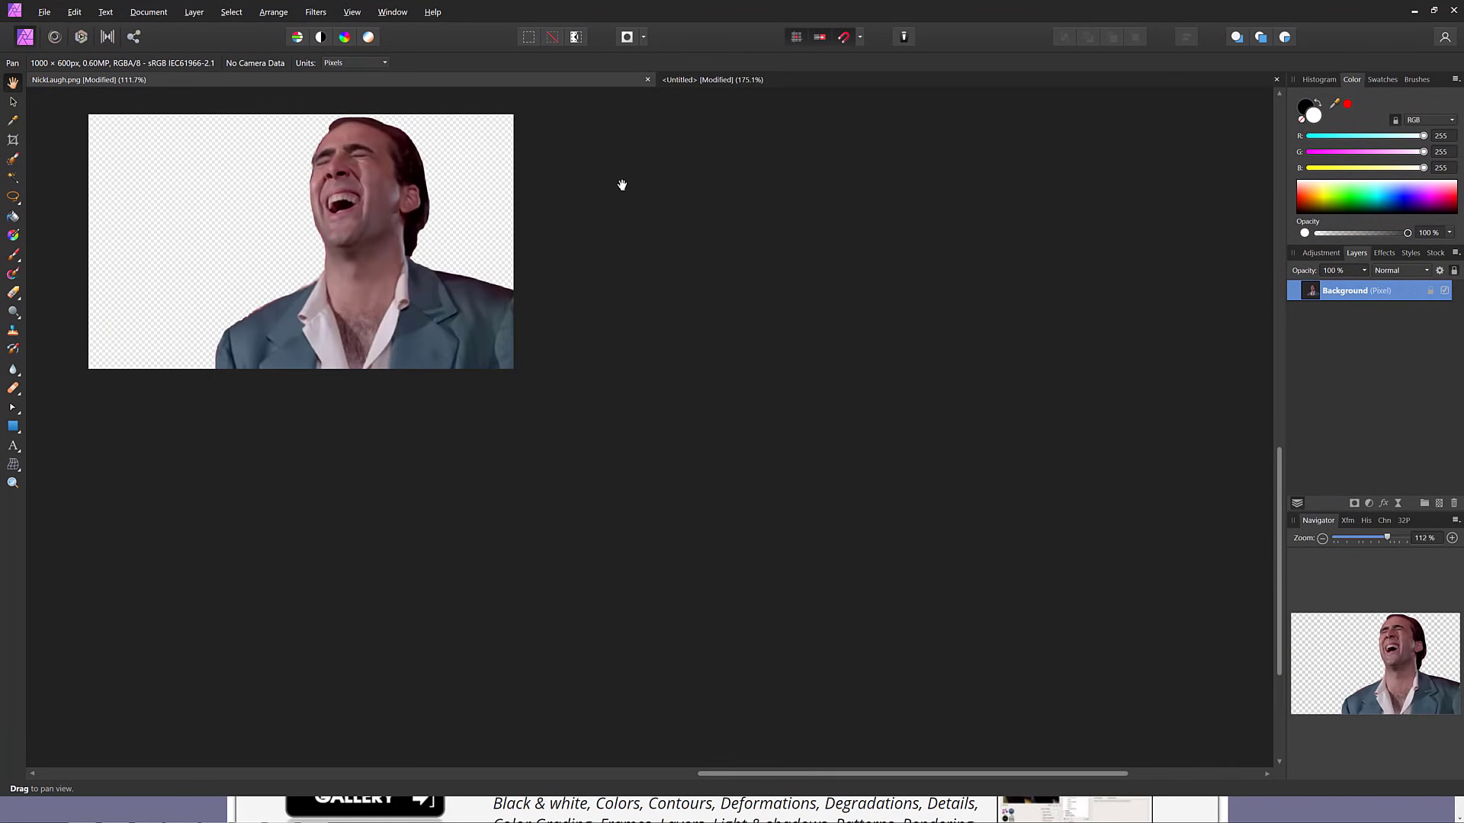
pyautogui.scroll(3, 624, 349)
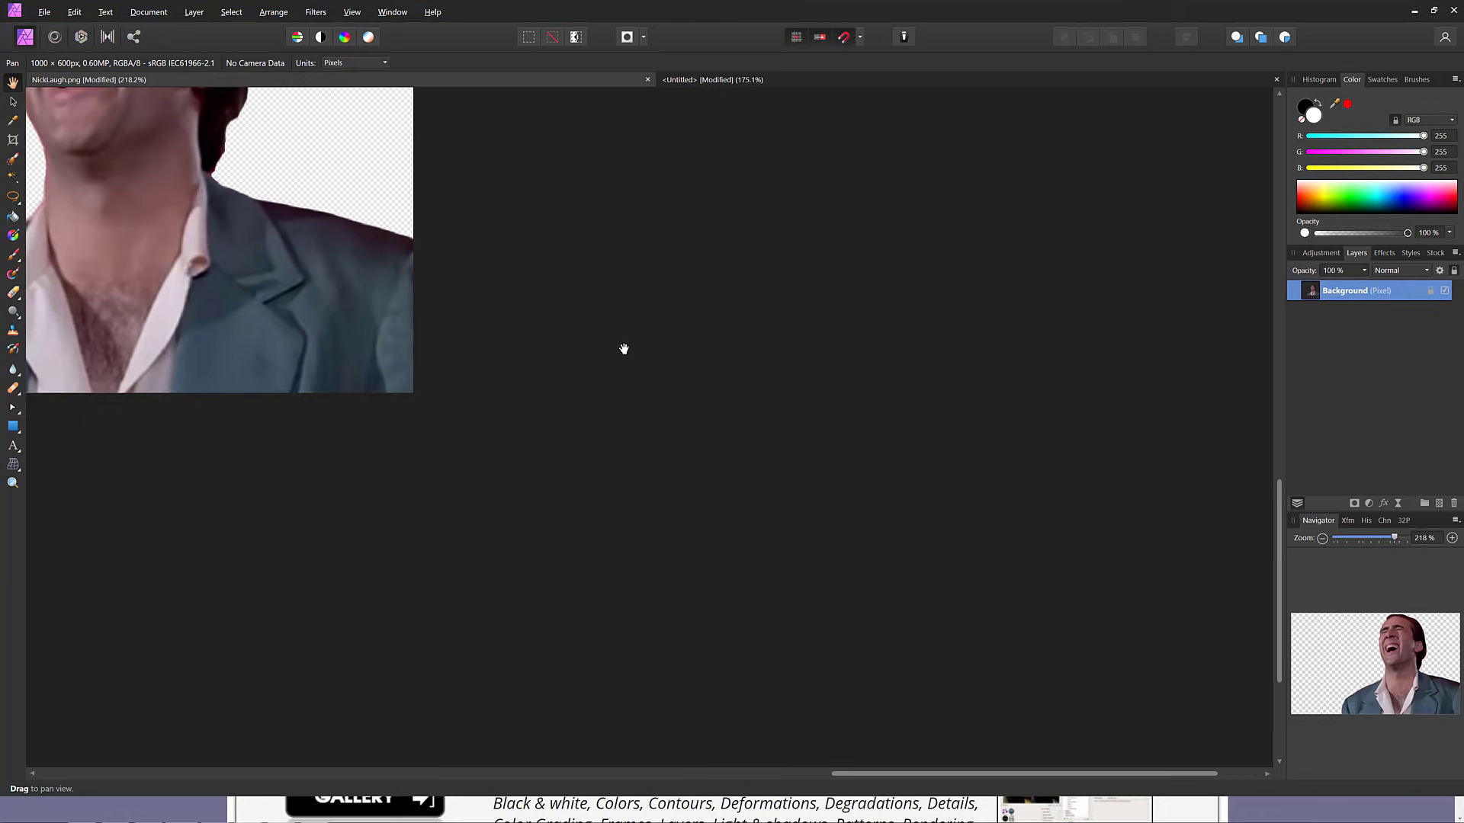
pyautogui.moveTo(623, 348); pyautogui.dragTo(1111, 602)
pyautogui.click(316, 12)
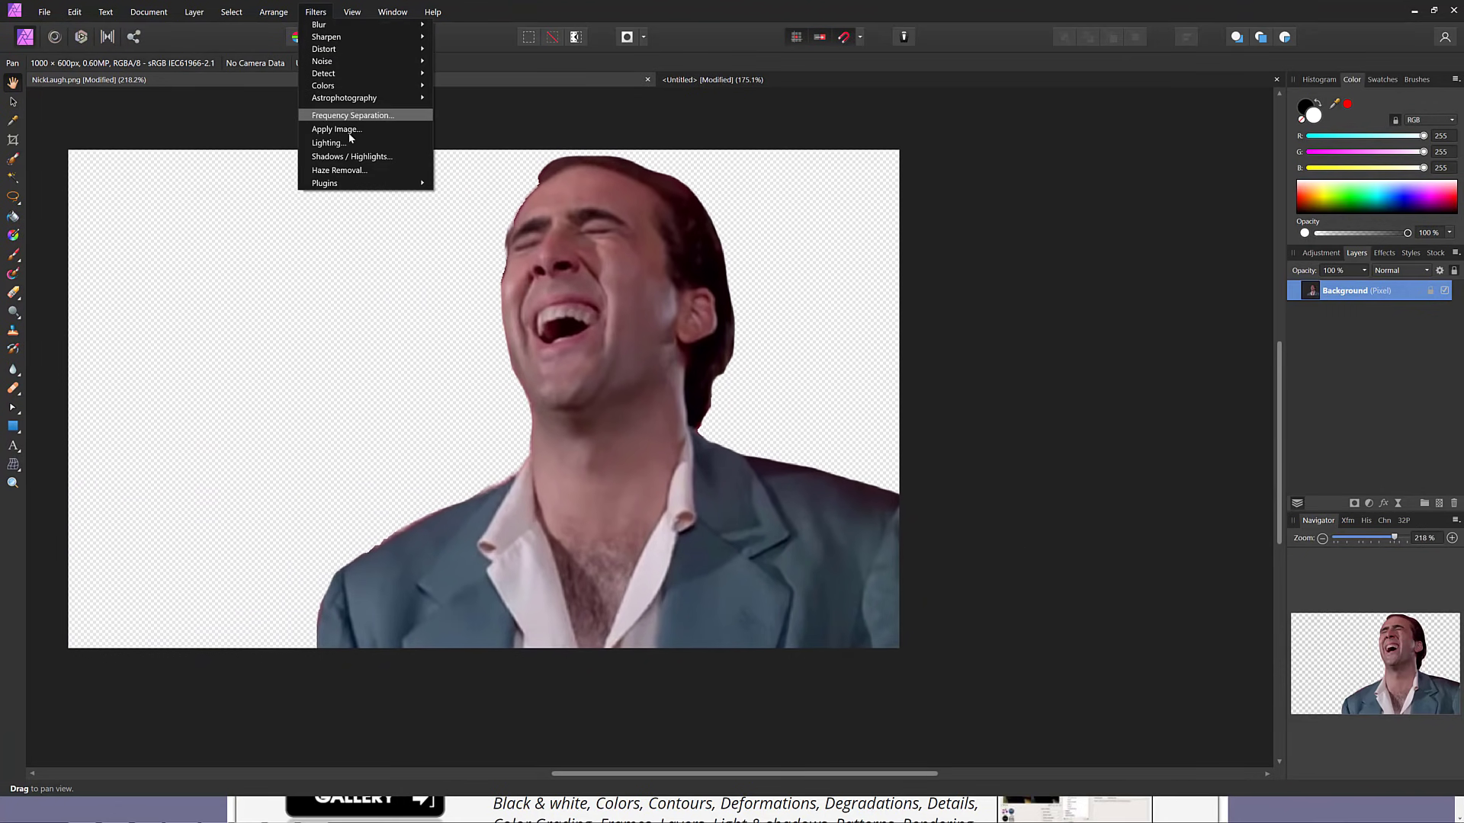
# - Launch G'MIC-Qt from Filters > Plugins > GMIC on the portrait
pyautogui.moveTo(358, 183)
pyautogui.moveTo(488, 196)
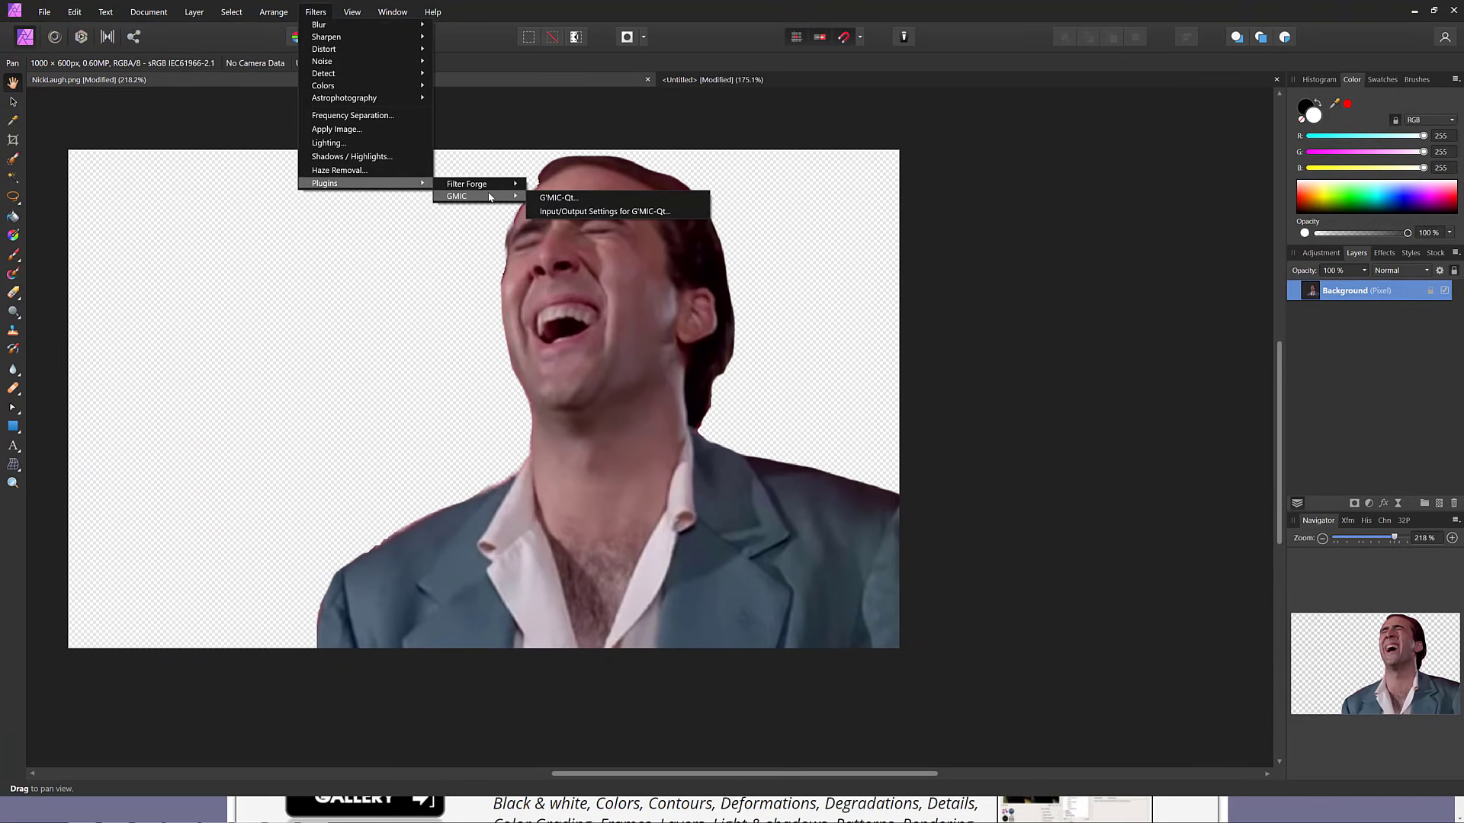
pyautogui.click(586, 201)
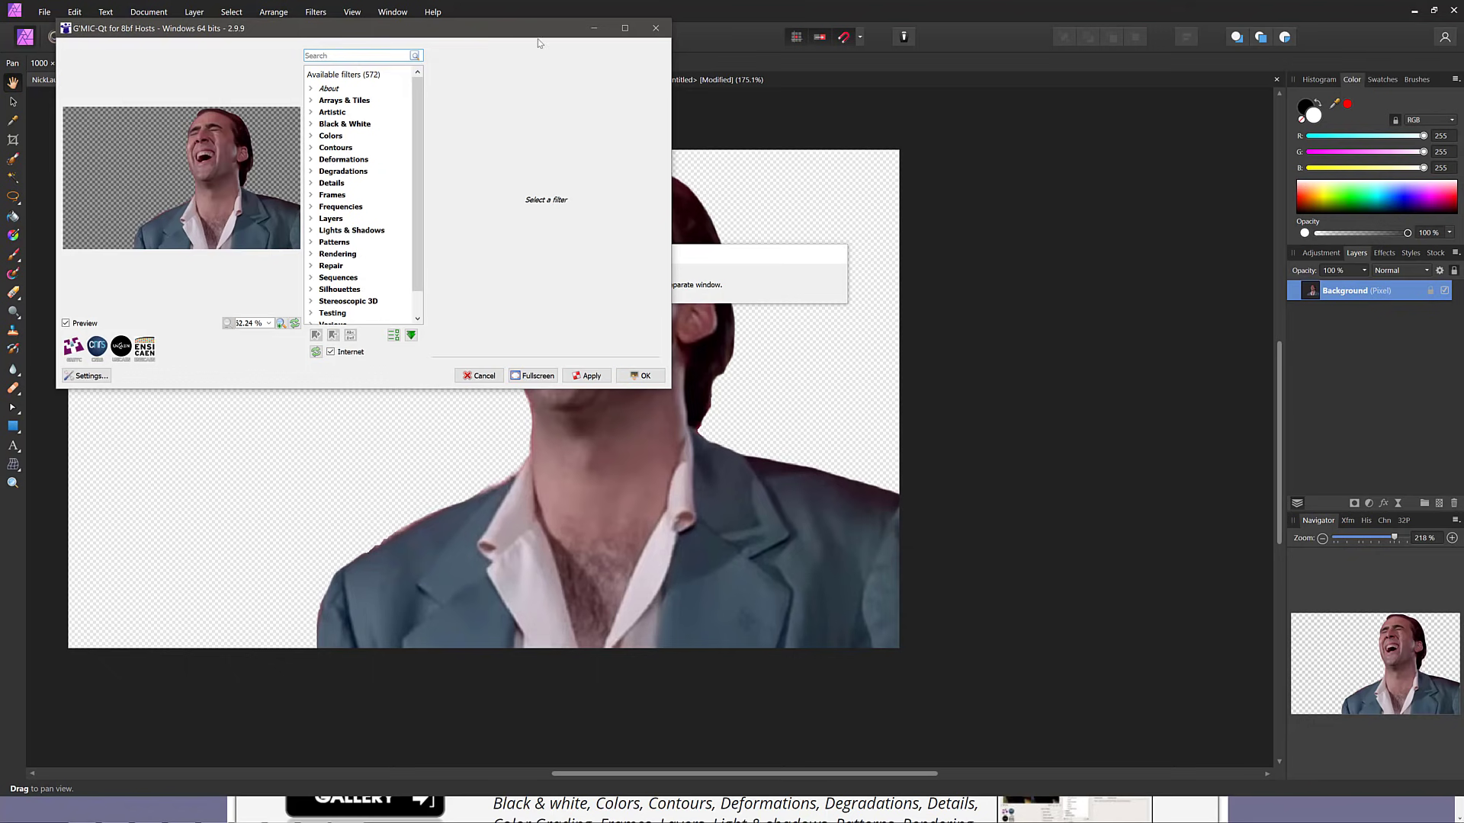
# - Centre the G'MIC-Qt window and expand the Rendering category
pyautogui.moveTo(521, 33); pyautogui.dragTo(1053, 208)
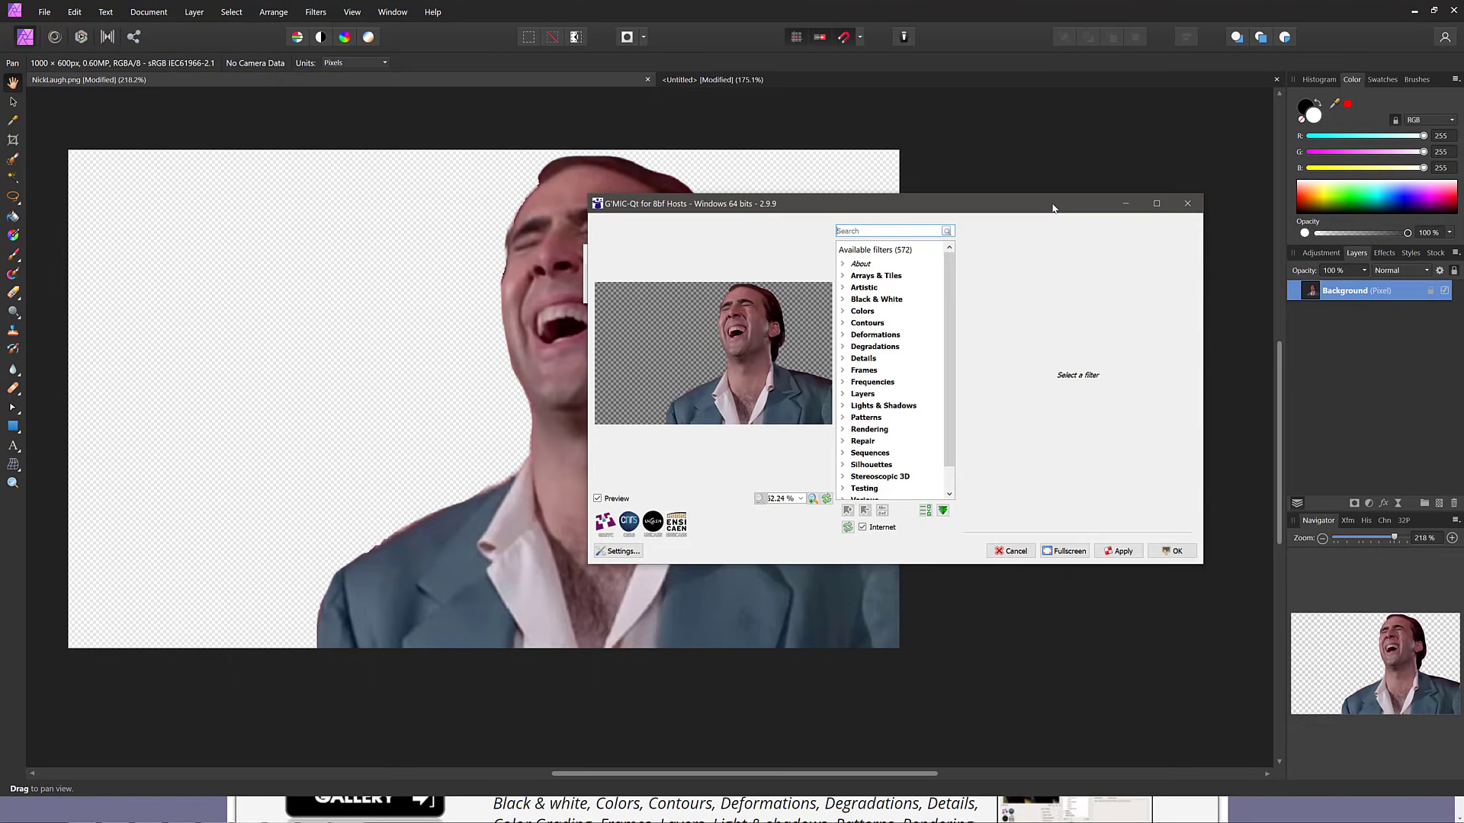
pyautogui.click(873, 430)
pyautogui.click(843, 430)
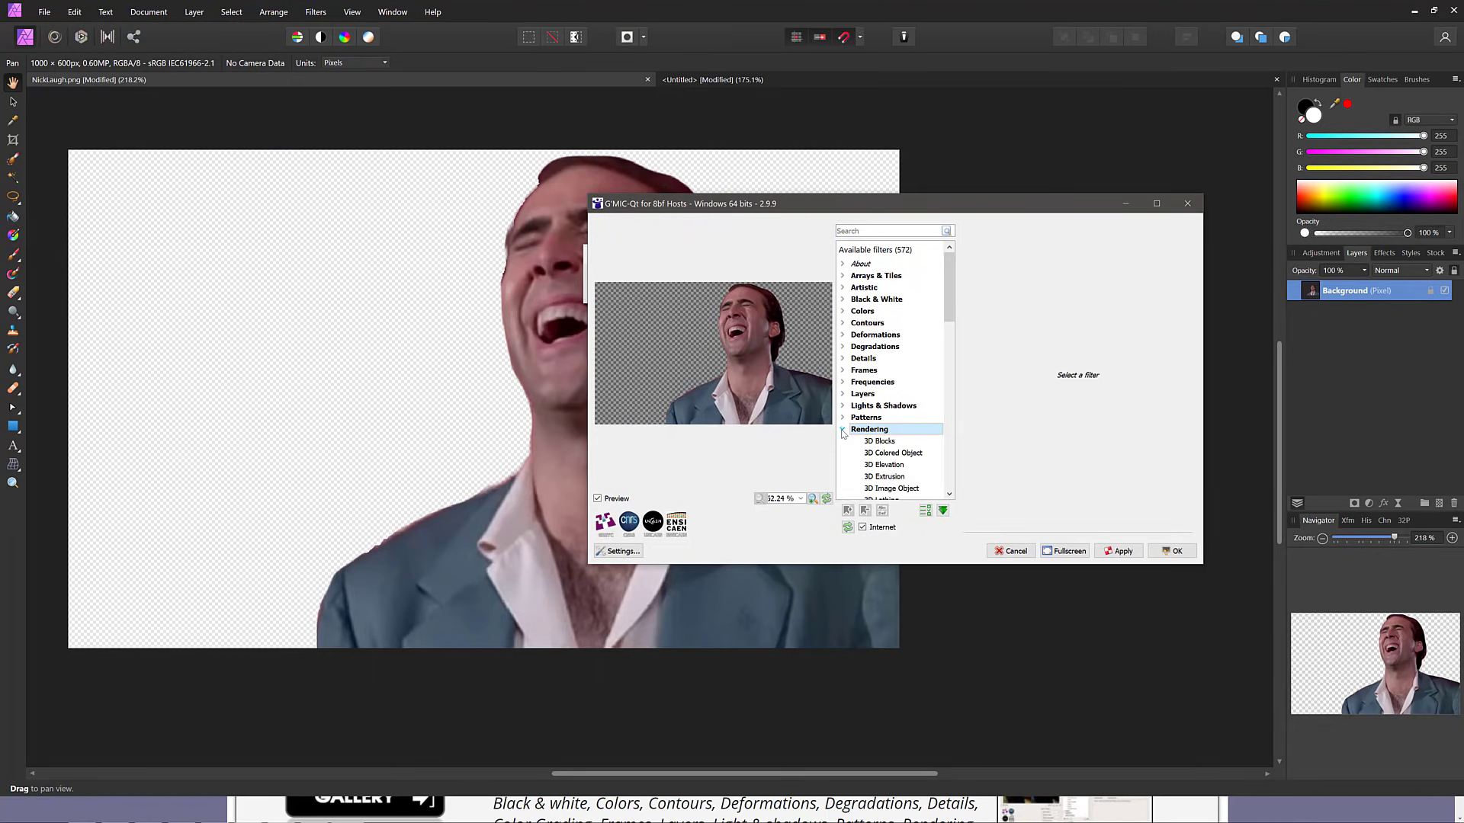
# - Apply Rendering > 3D Blocks with Angle 0 and Tilt 14.76, then confirm with OK
pyautogui.click(877, 441)
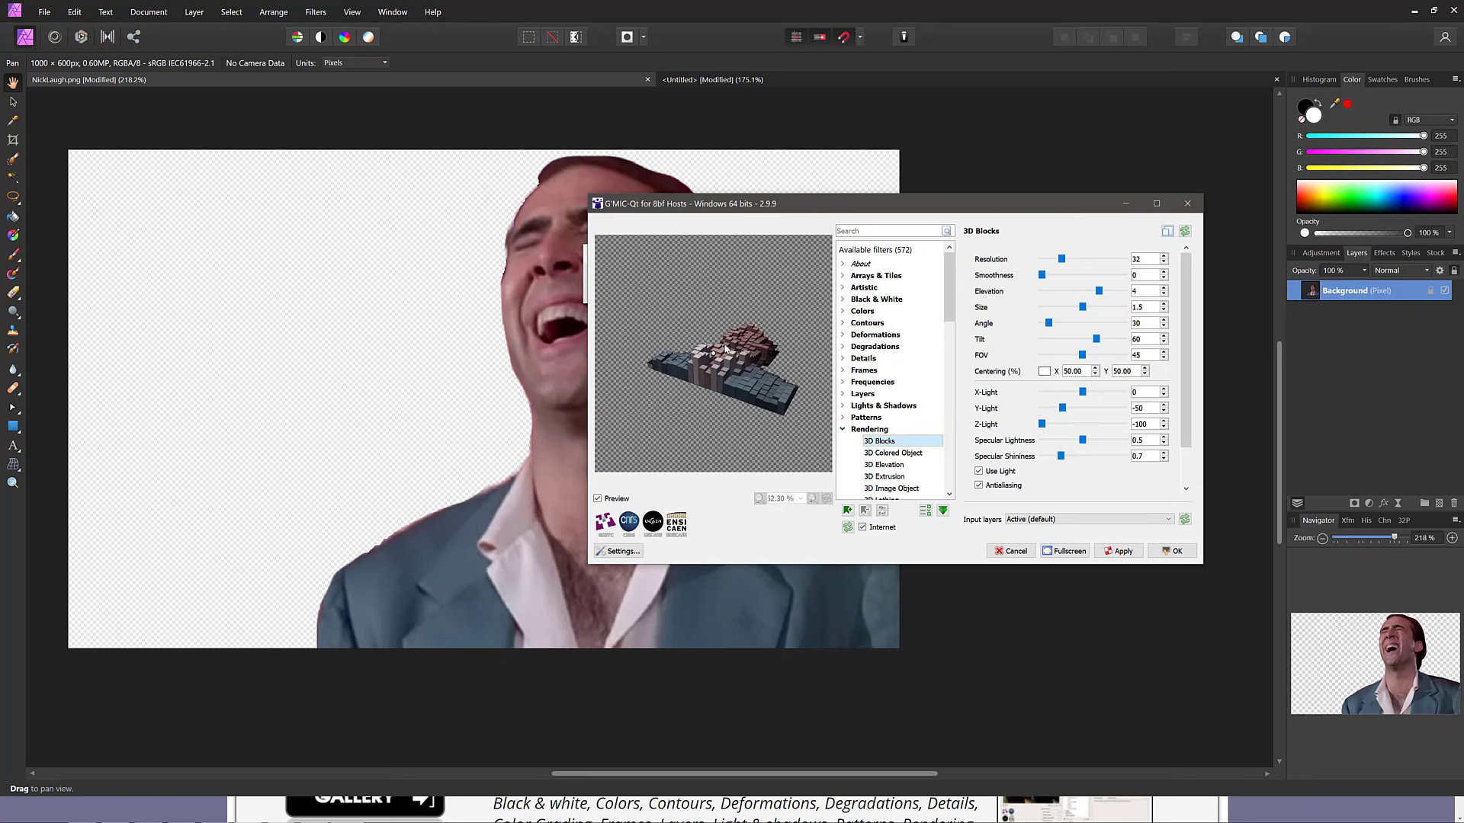
pyautogui.click(730, 357)
pyautogui.moveTo(1096, 340)
pyautogui.mouseDown()
pyautogui.moveTo(1053, 340)
pyautogui.moveTo(1066, 340)
pyautogui.moveTo(1045, 323)
pyautogui.moveTo(1092, 340)
pyautogui.mouseUp()
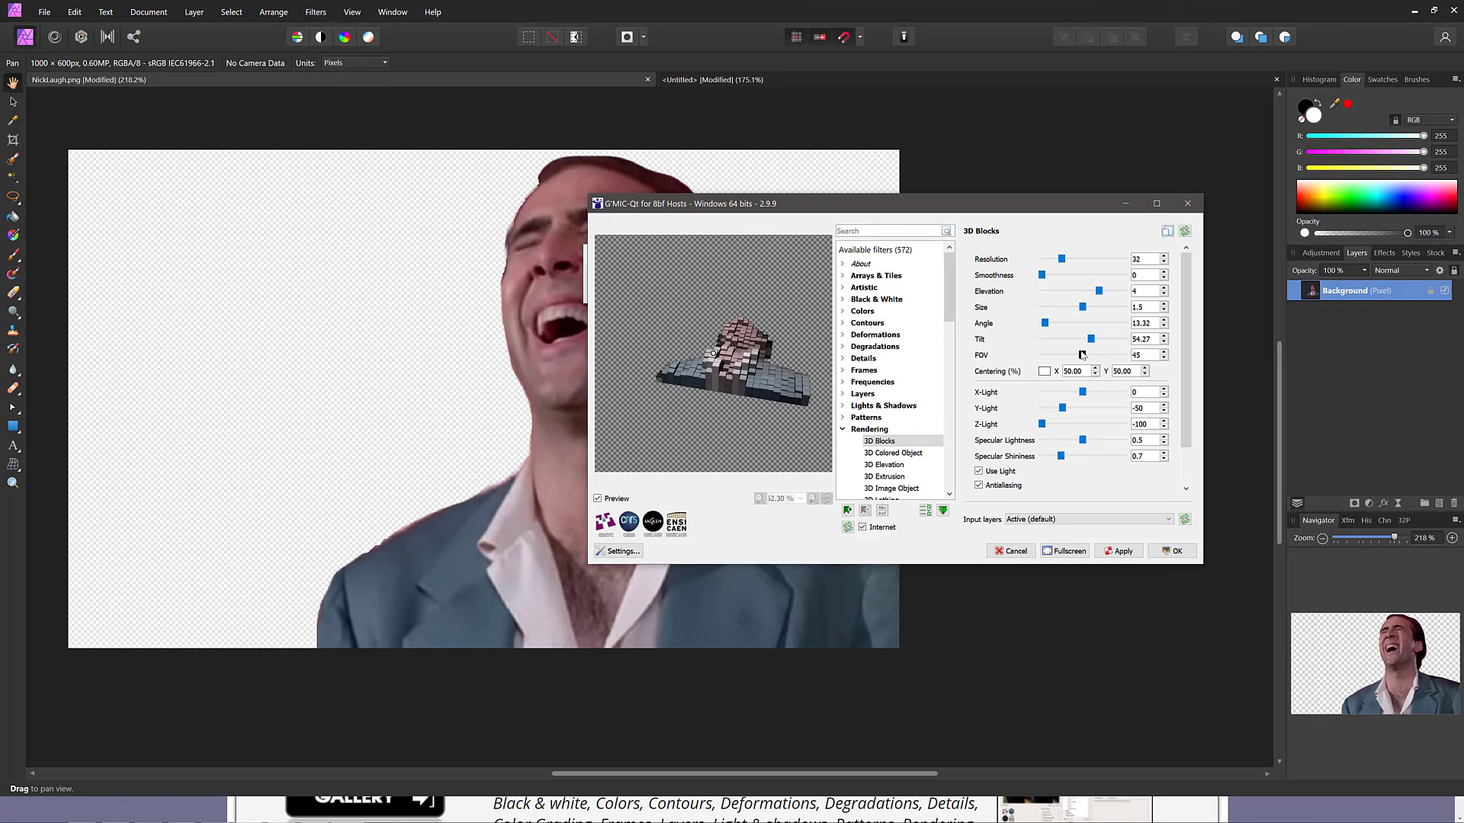
pyautogui.moveTo(1045, 323); pyautogui.dragTo(1040, 327)
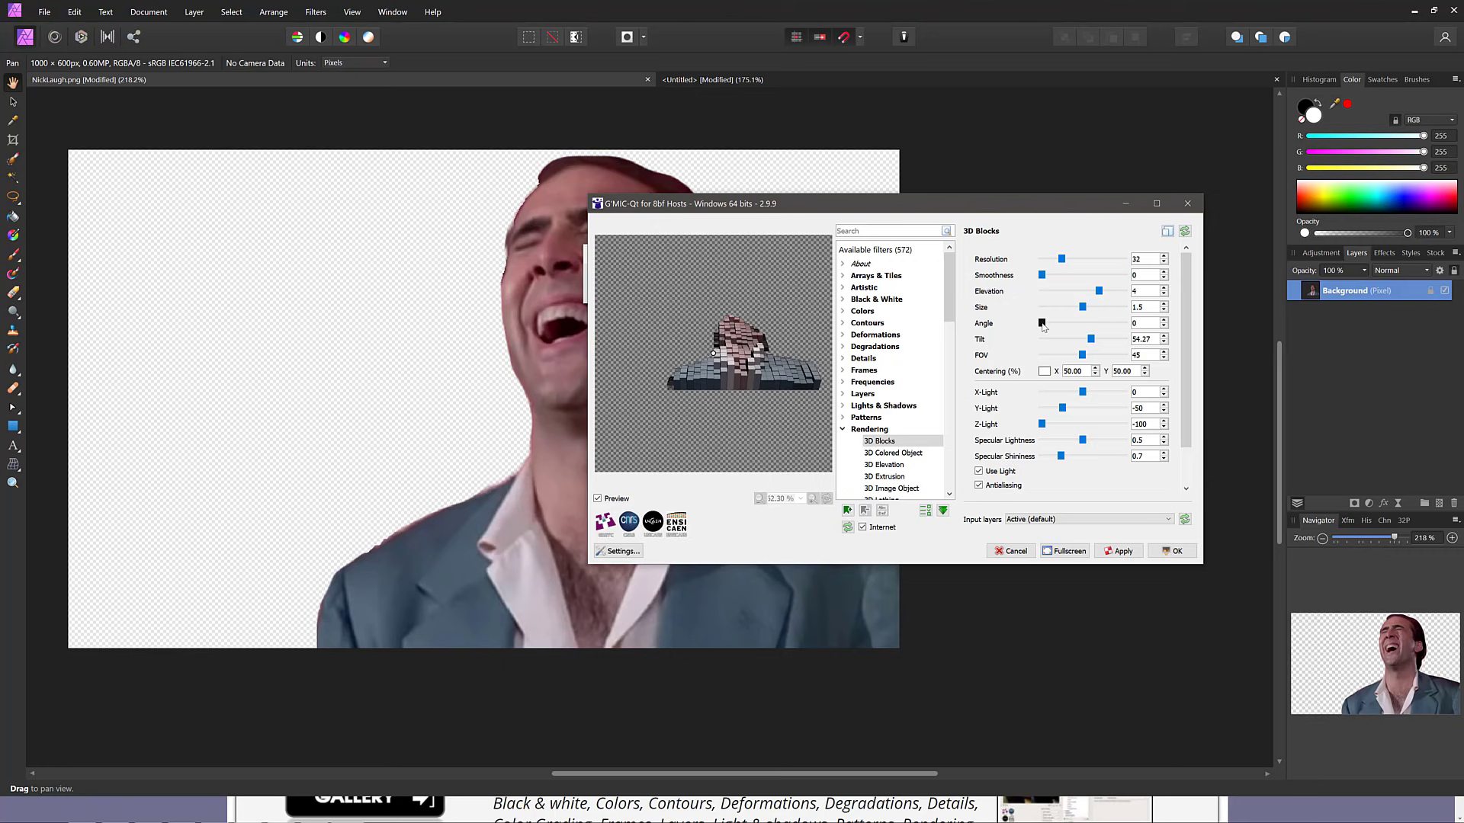
pyautogui.moveTo(1092, 339); pyautogui.dragTo(1055, 347)
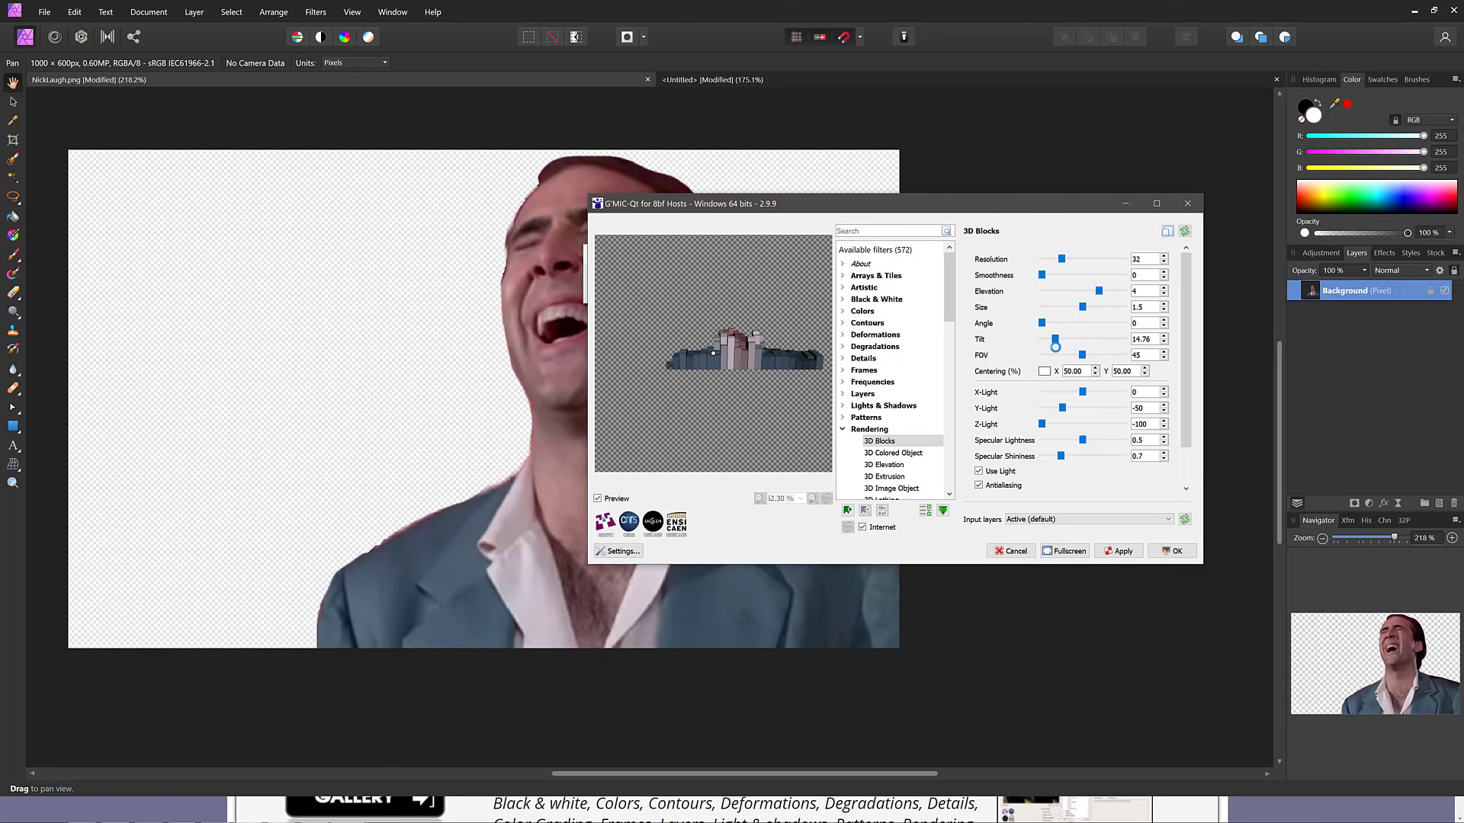
pyautogui.click(1117, 552)
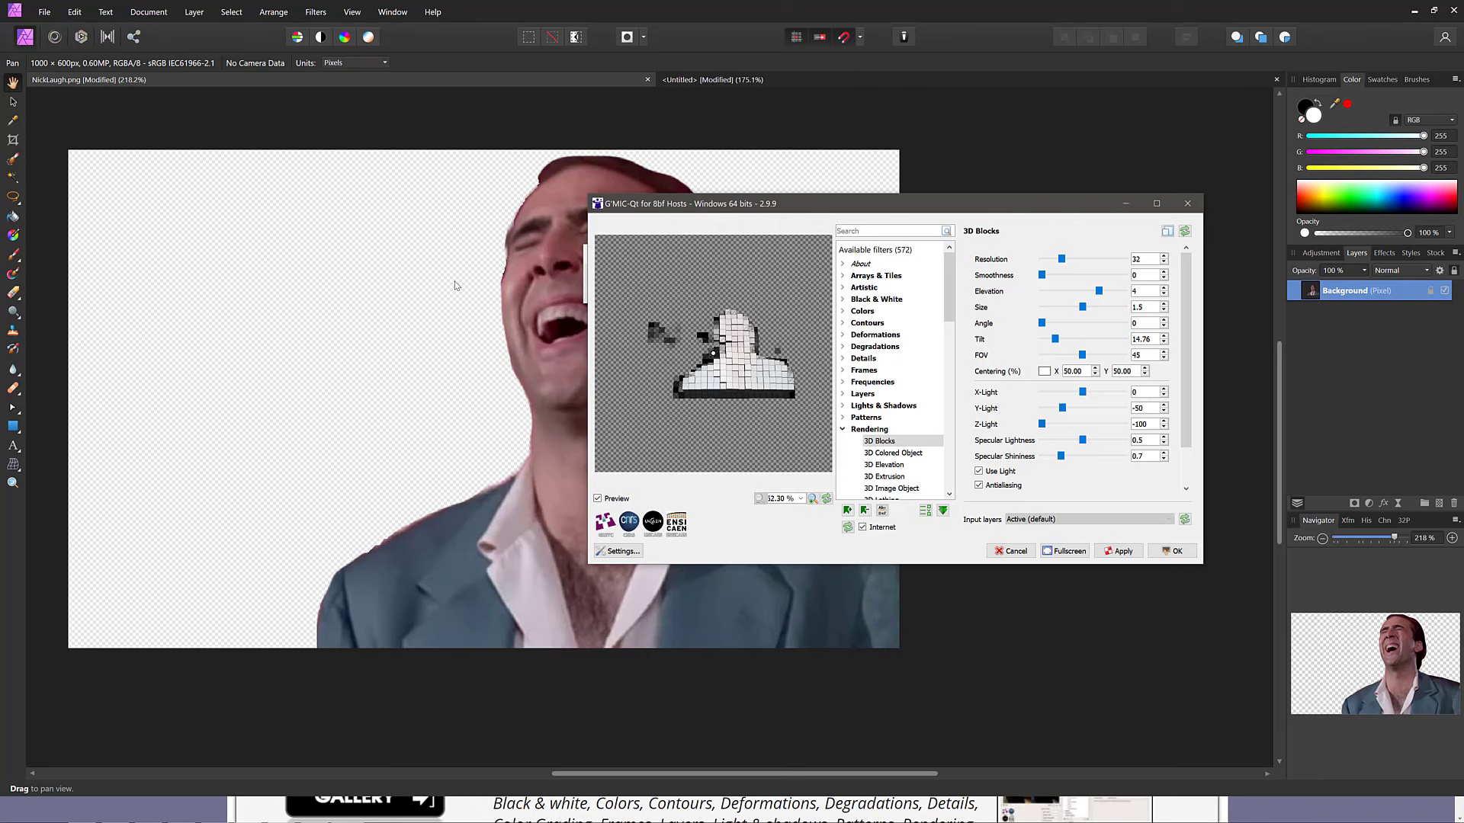
pyautogui.click(1167, 550)
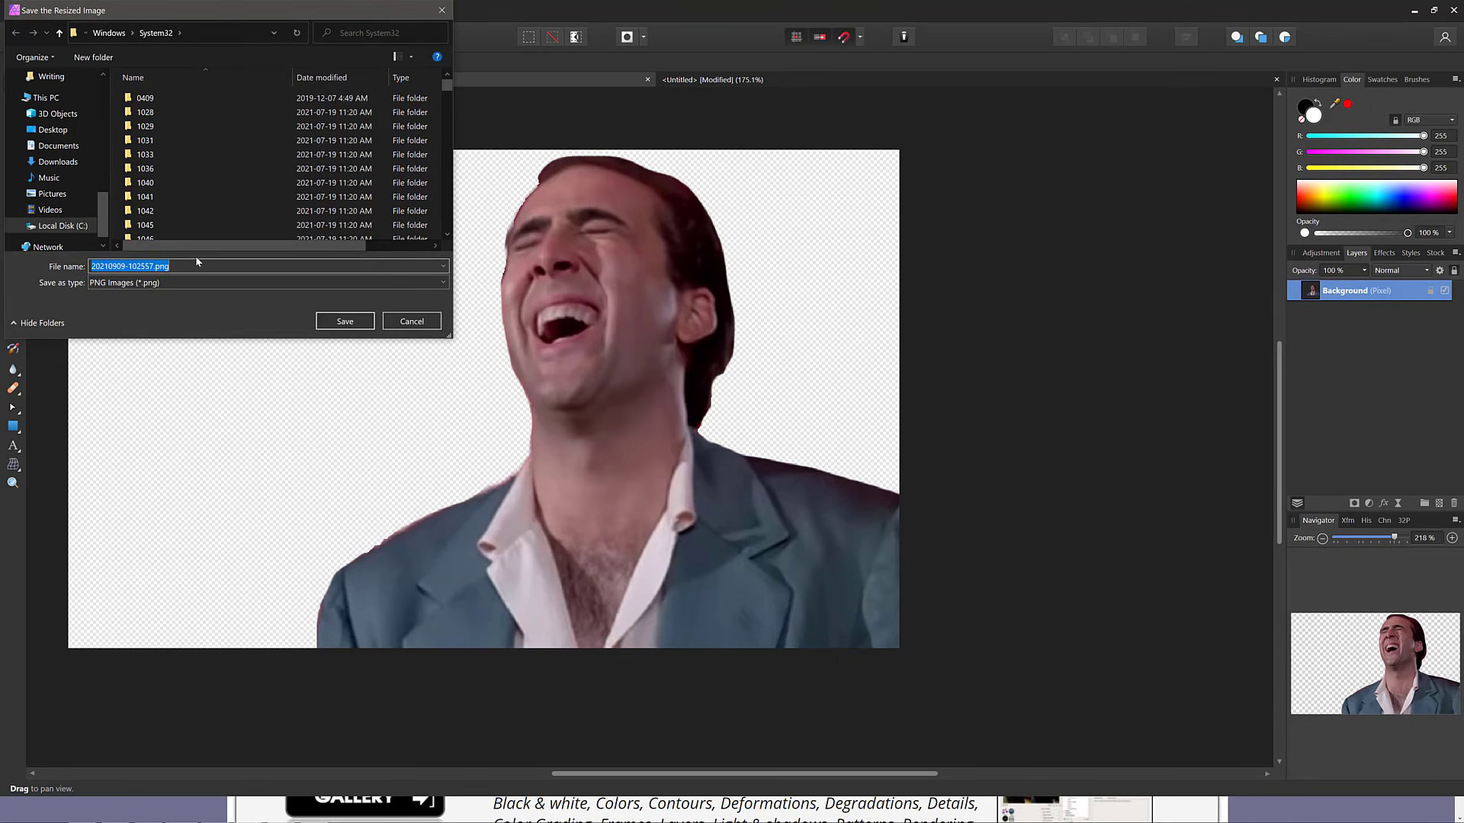
# - Cancel the save prompt, check Preferences > Photoshop Plugins, then switch to the G'MIC website
pyautogui.click(412, 321)
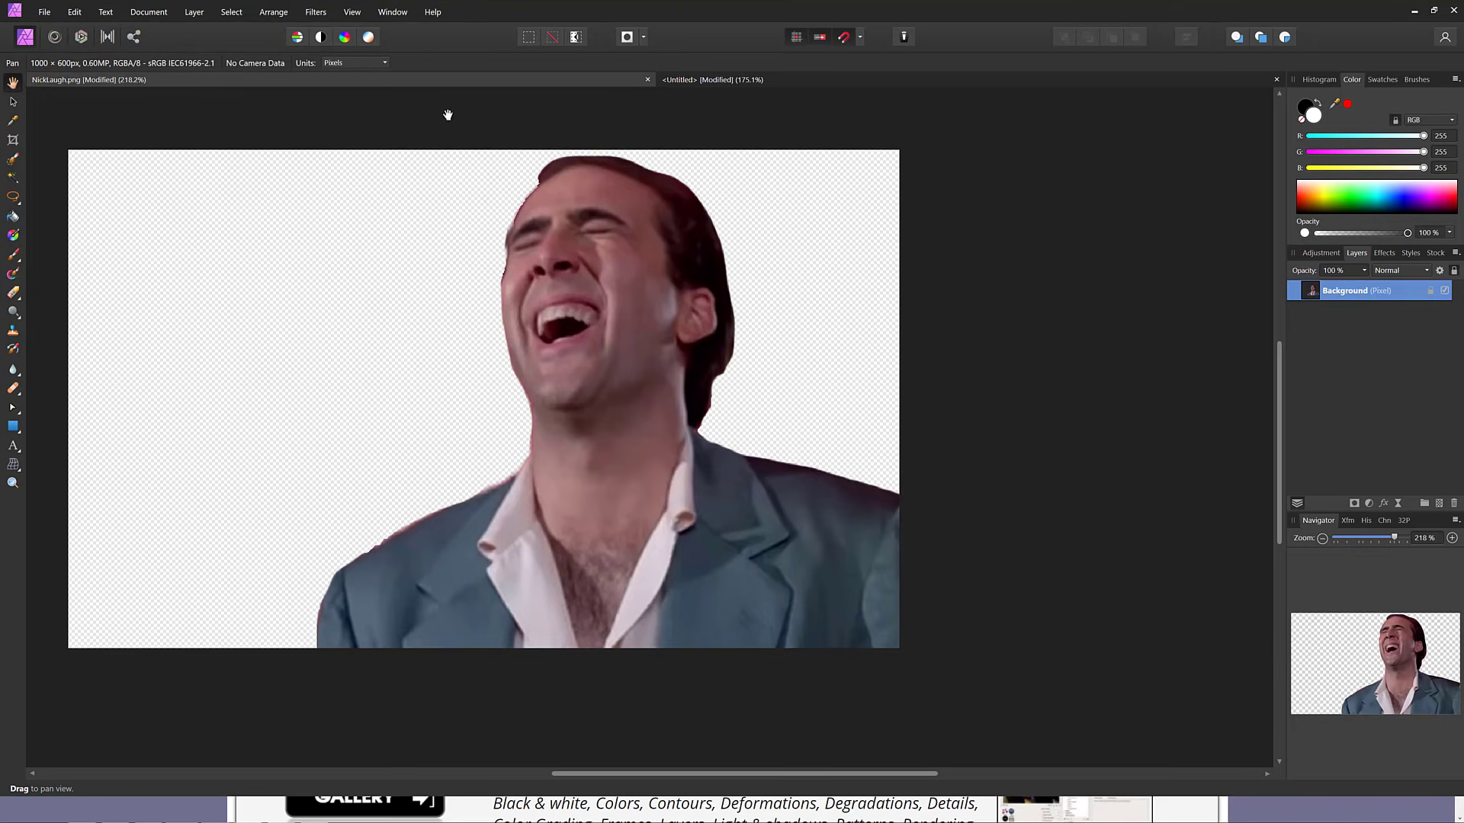
pyautogui.click(74, 12)
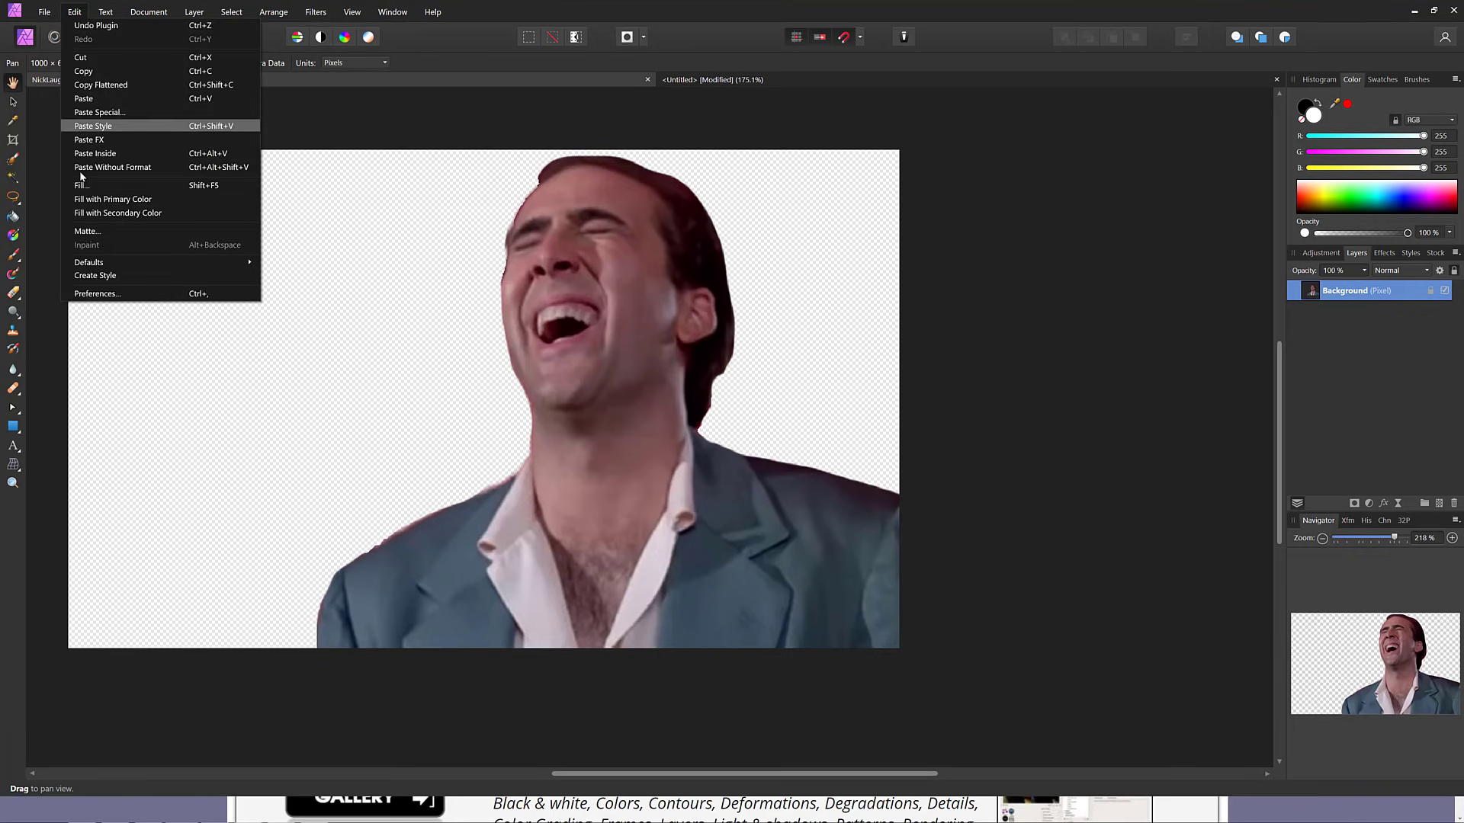
pyautogui.click(88, 294)
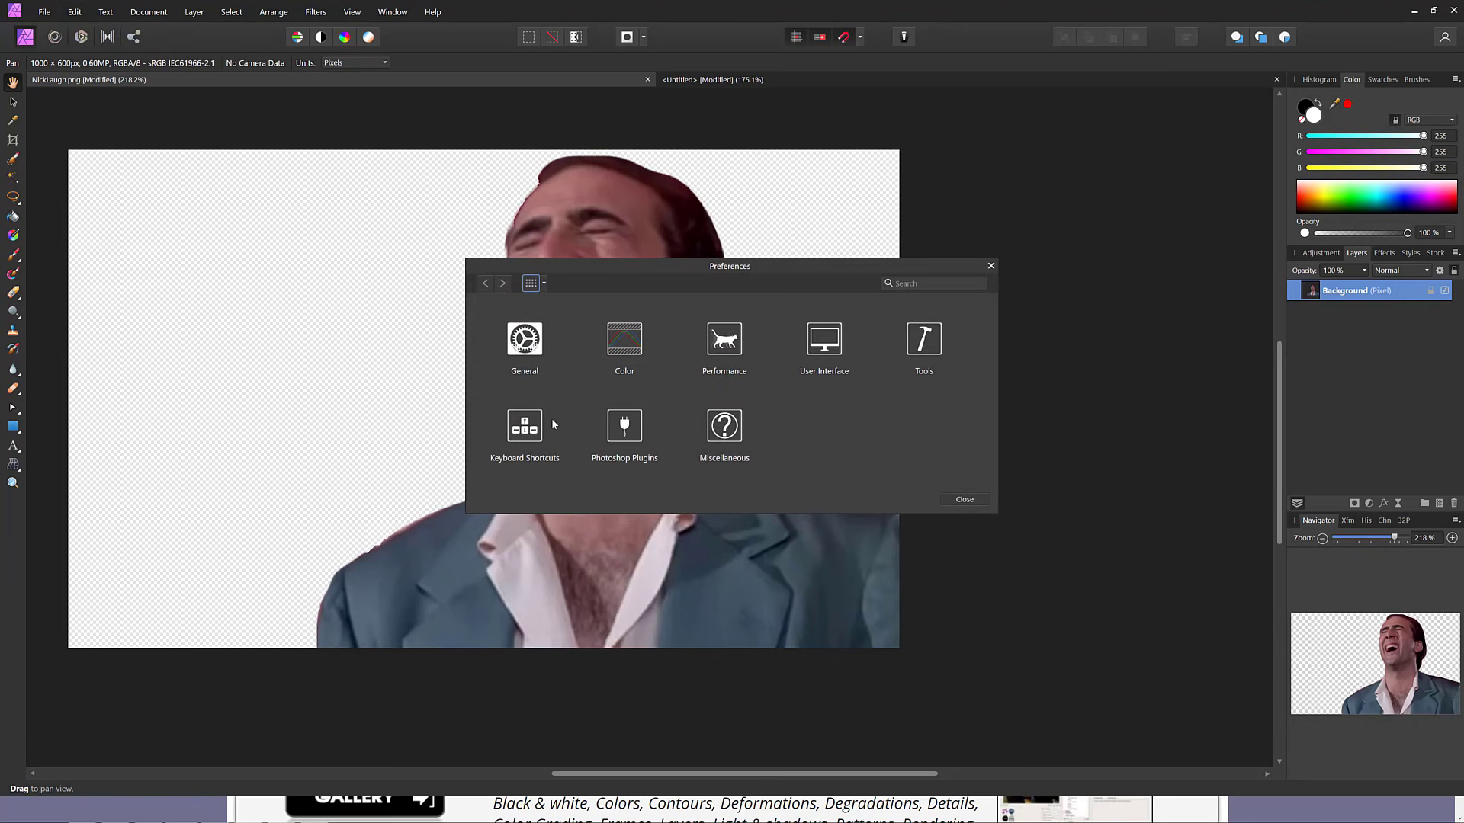
pyautogui.click(625, 427)
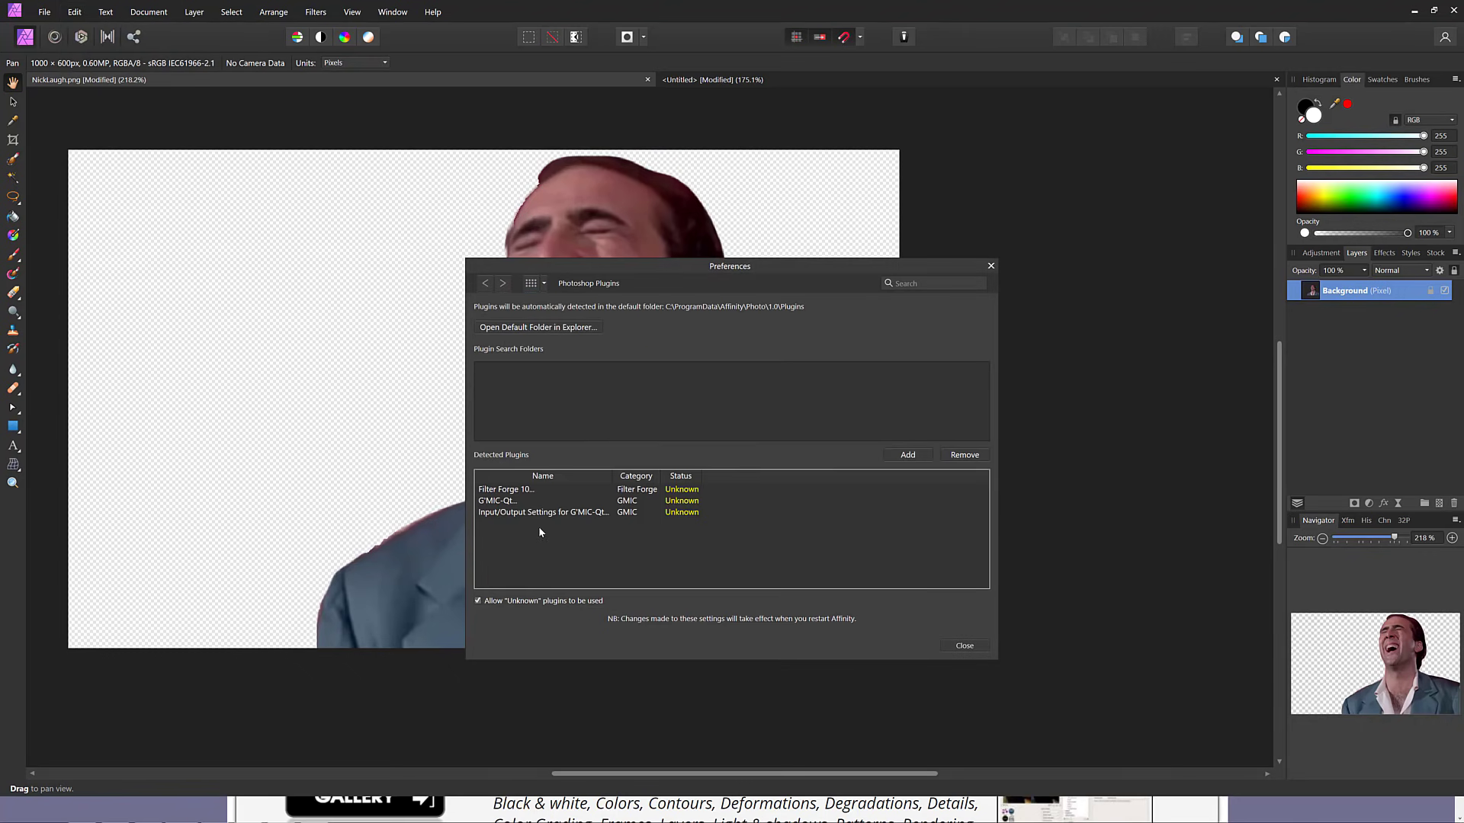
pyautogui.click(963, 647)
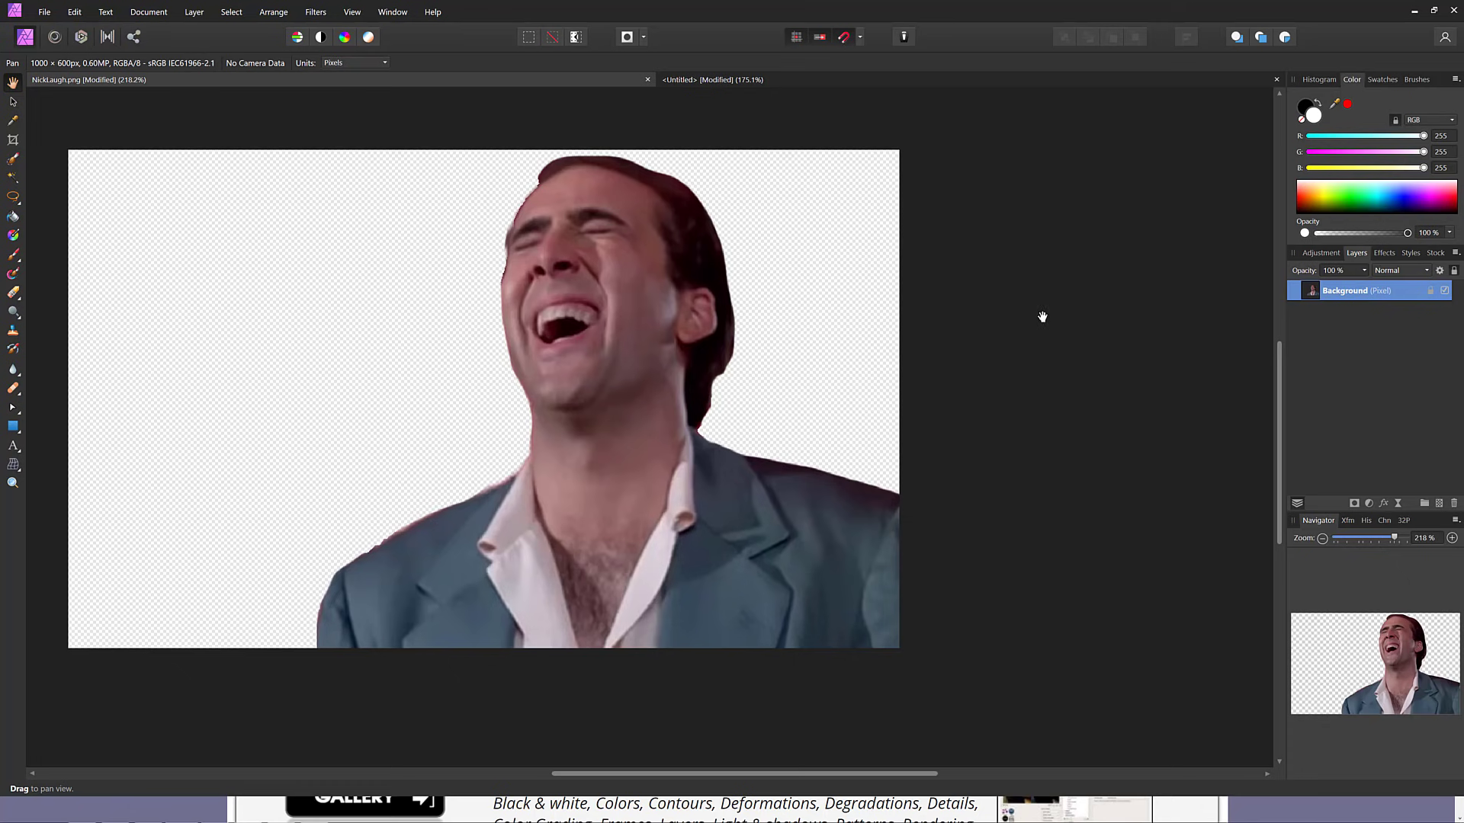
pyautogui.hotkey('alt', 'Tab')
pyautogui.hotkey('alt', 'Tab')
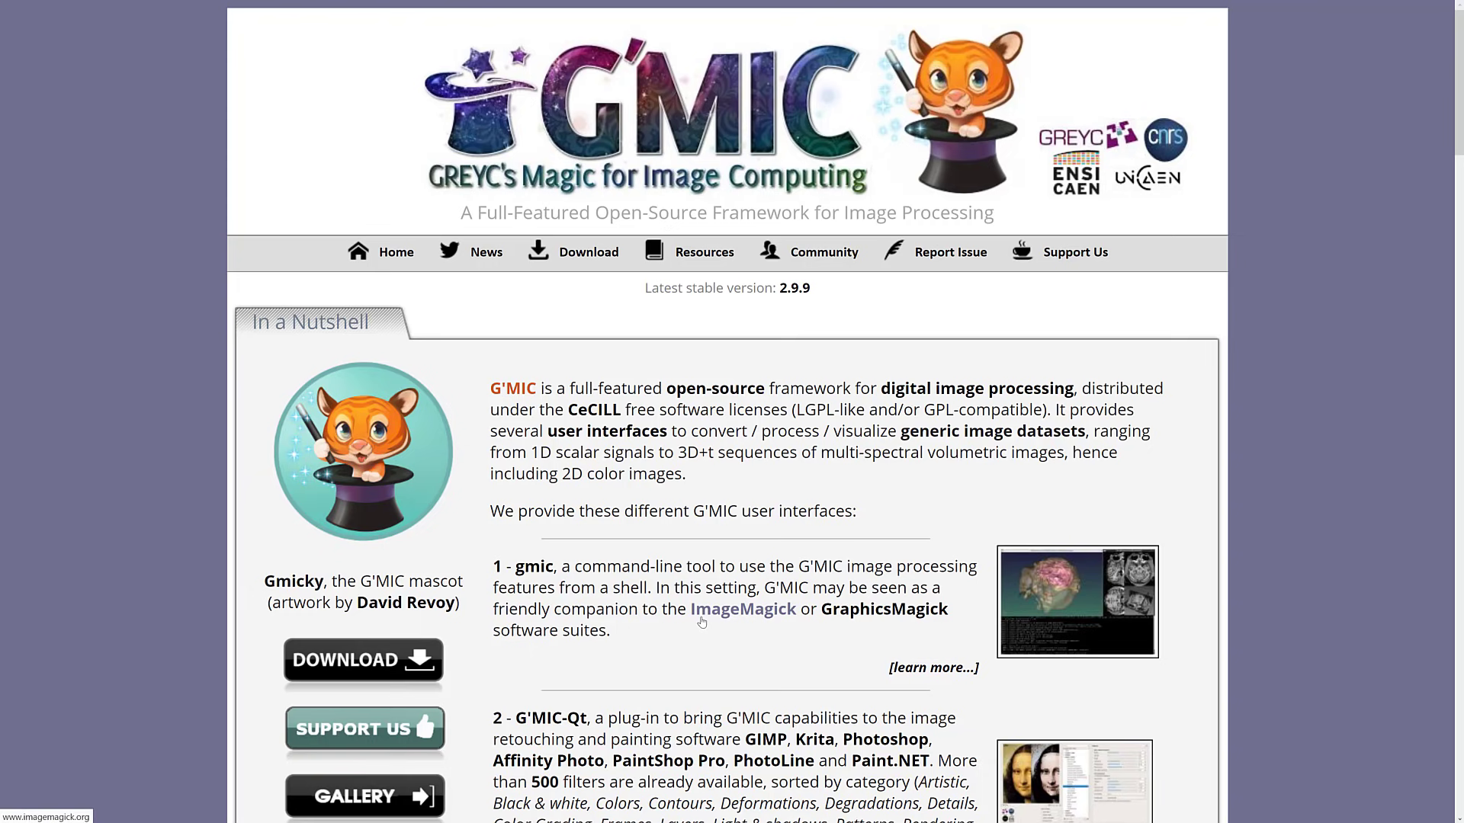
# - Open Resources > Technical Reference and scroll through its Table of Contents and back
pyautogui.moveTo(562, 568); pyautogui.dragTo(861, 639)
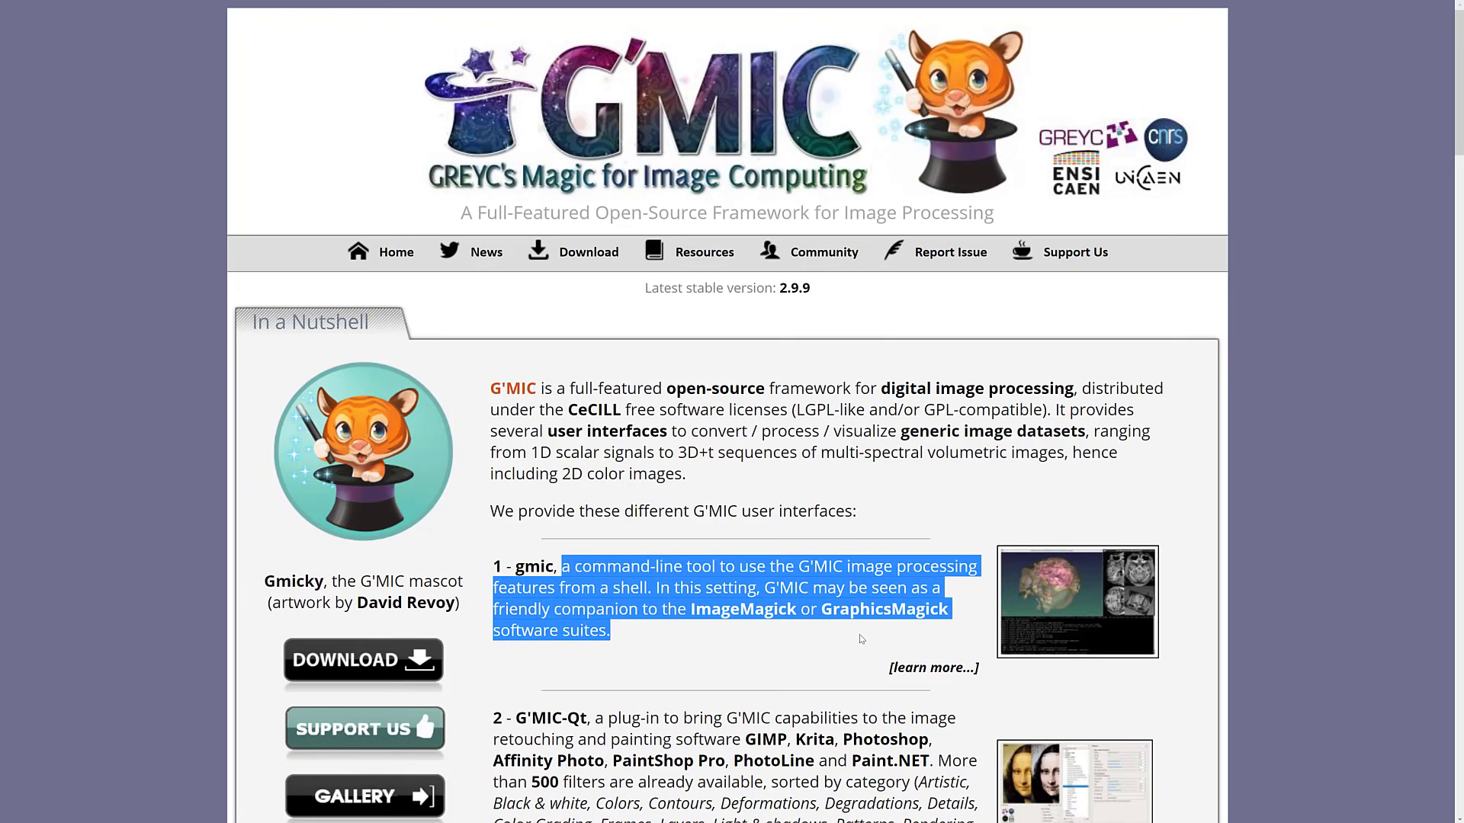
pyautogui.moveTo(694, 246)
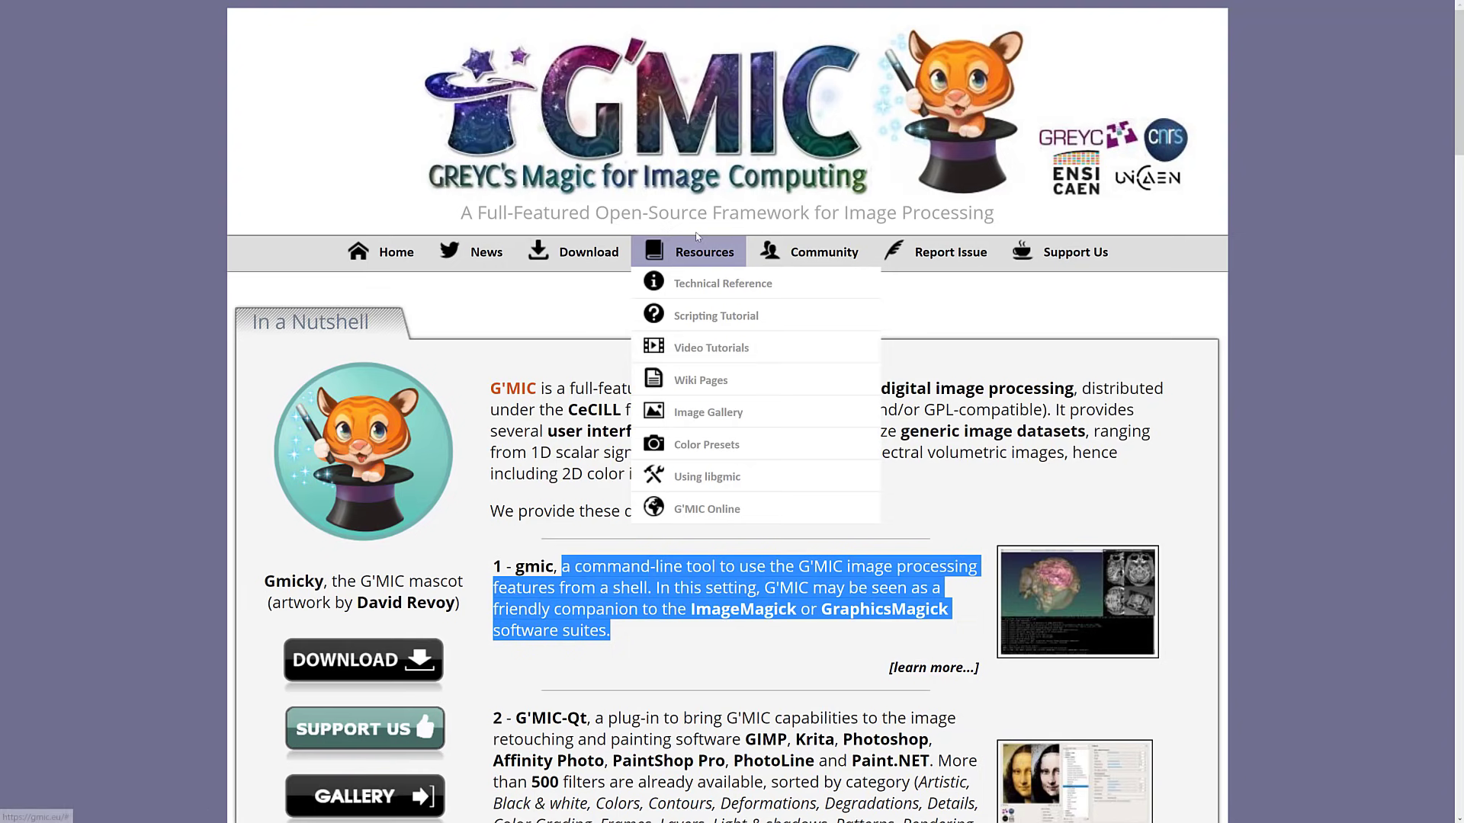
pyautogui.click(762, 285)
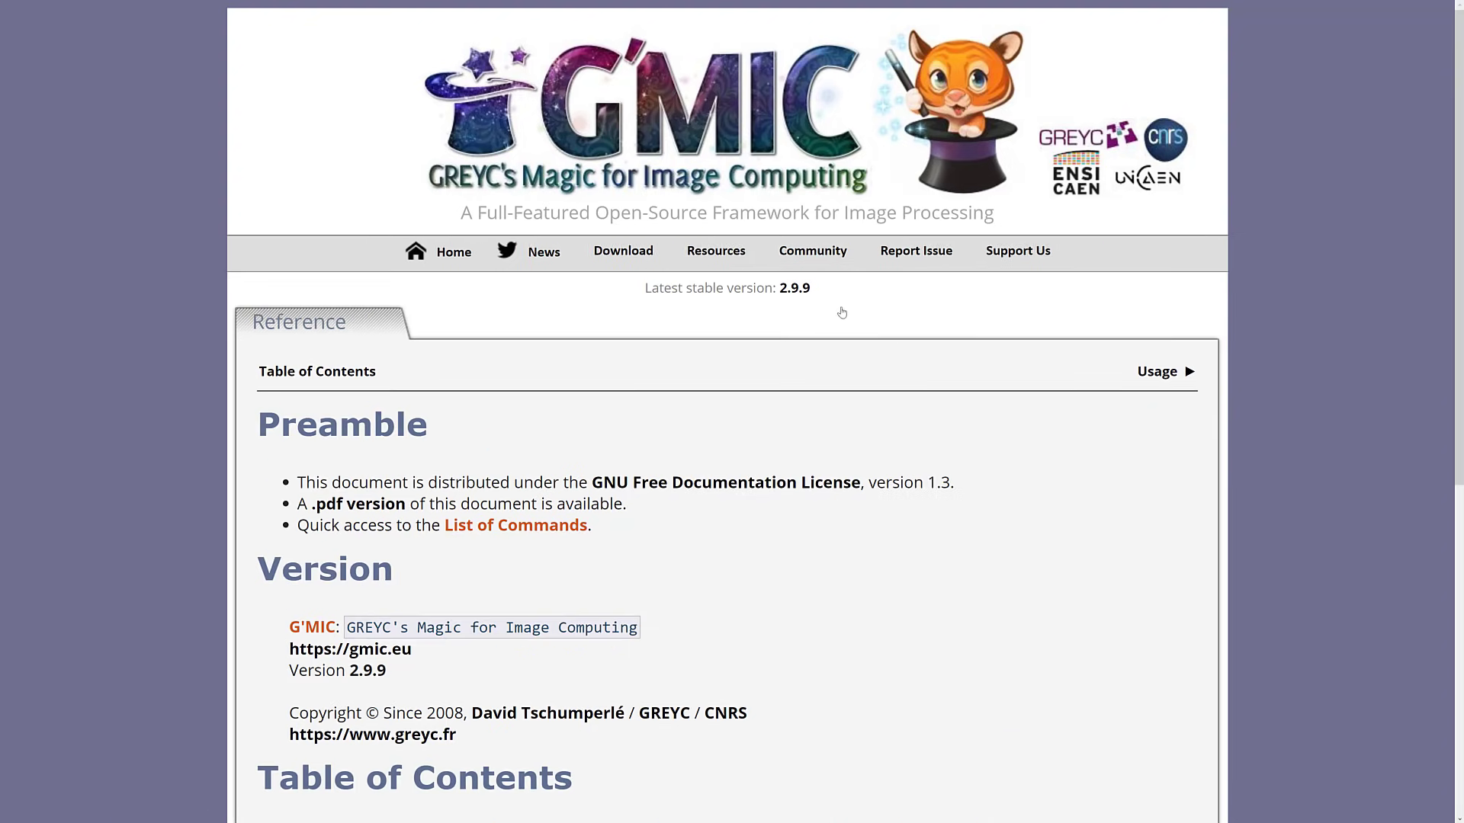
pyautogui.scroll(-8, 670, 462)
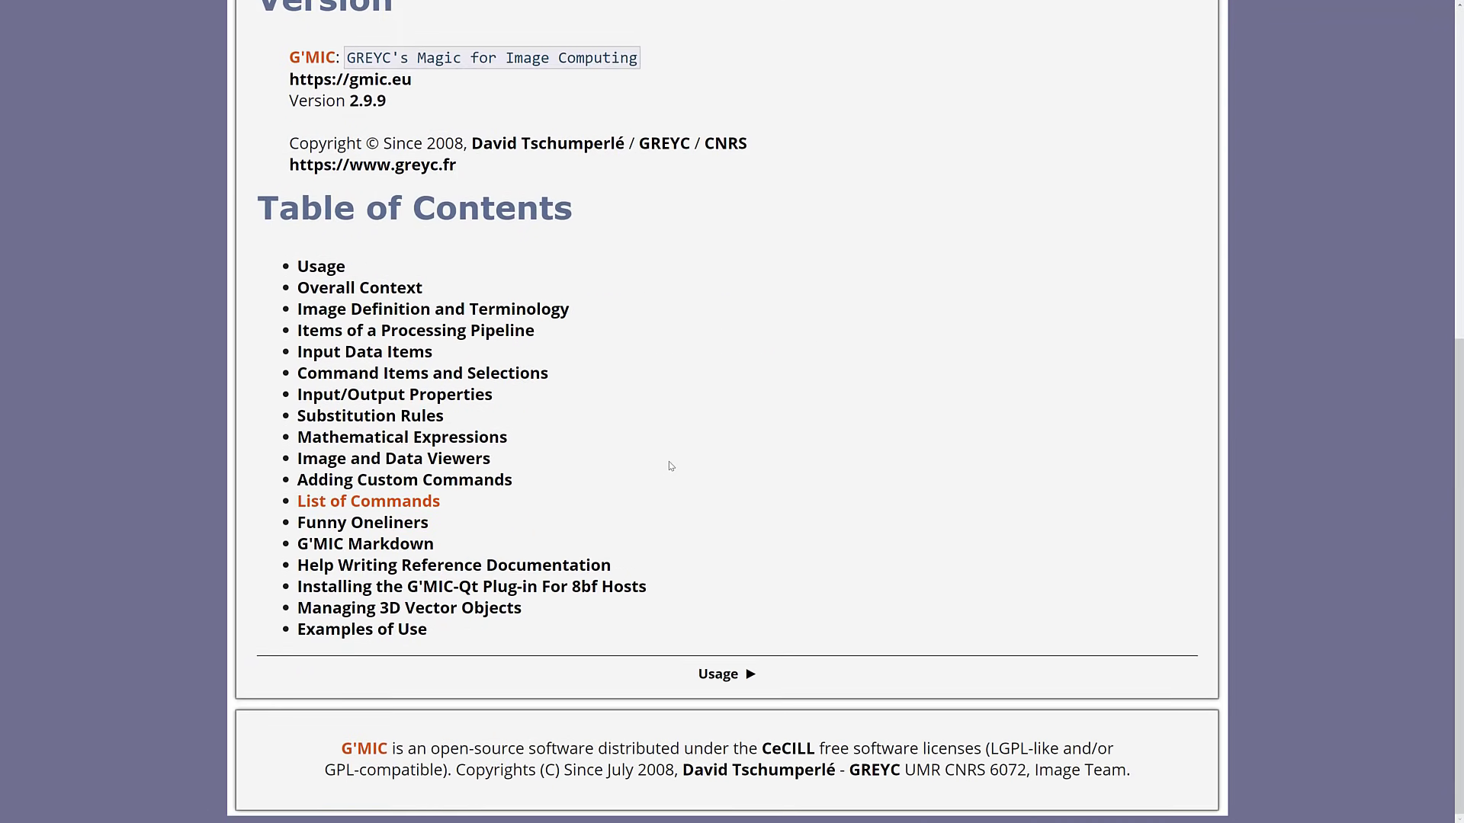
pyautogui.scroll(7, 669, 462)
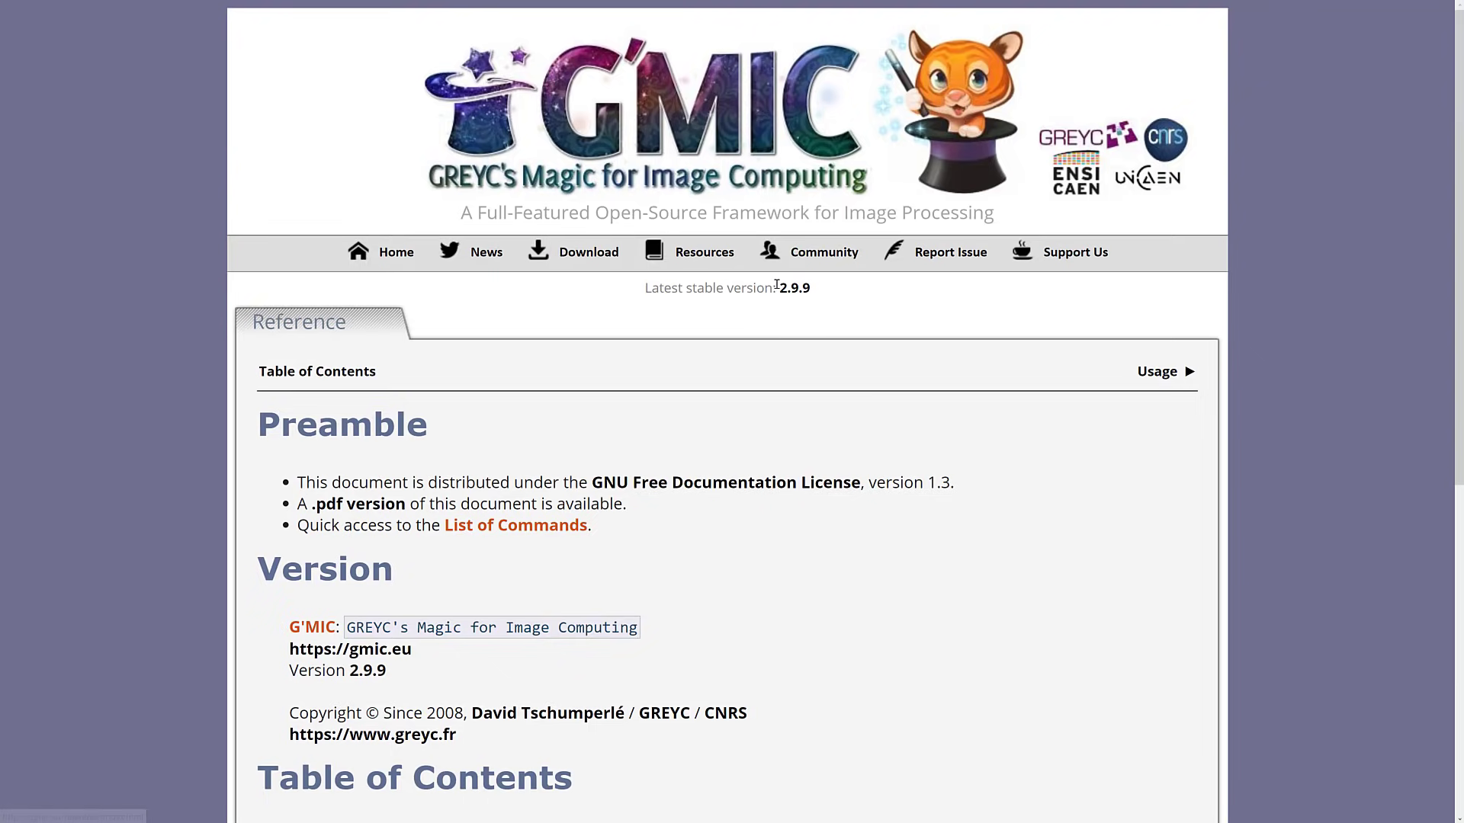
# - Open Resources > Scripting Tutorial, scroll to its topic list, then back to the Introduction
pyautogui.moveTo(717, 254)
pyautogui.click(713, 312)
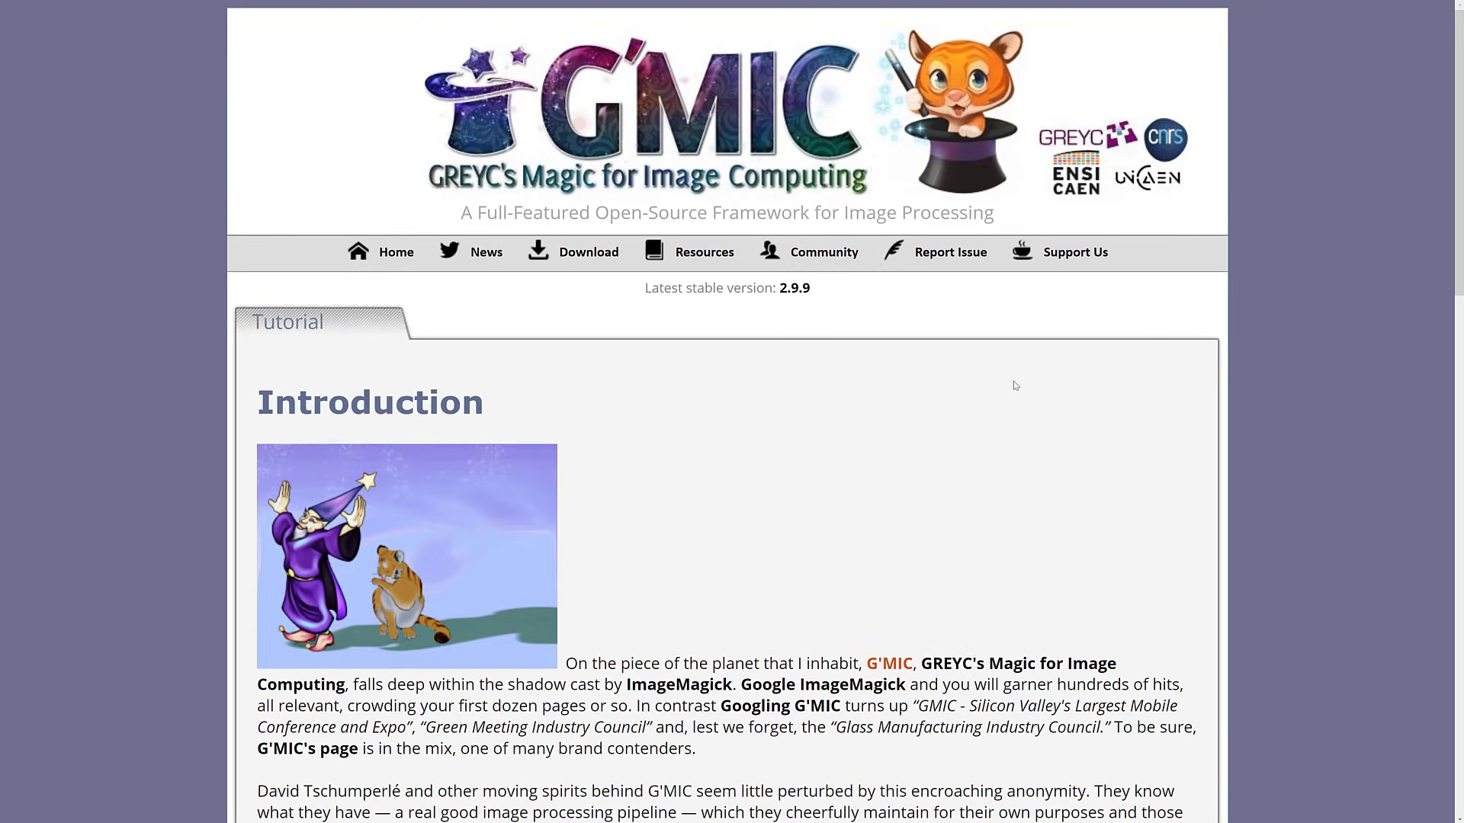
pyautogui.scroll(-10, 1016, 386)
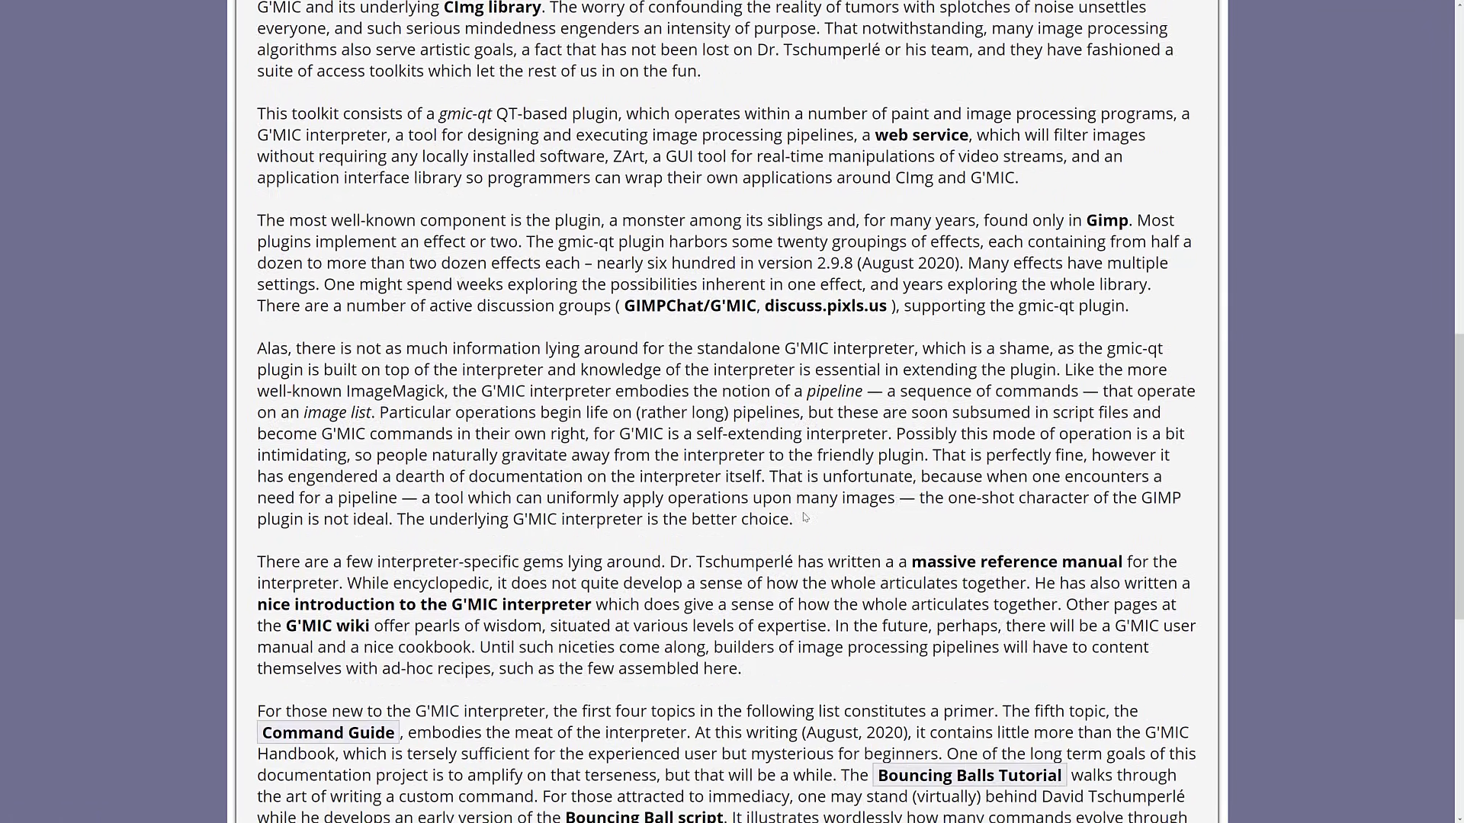
pyautogui.scroll(-8, 805, 518)
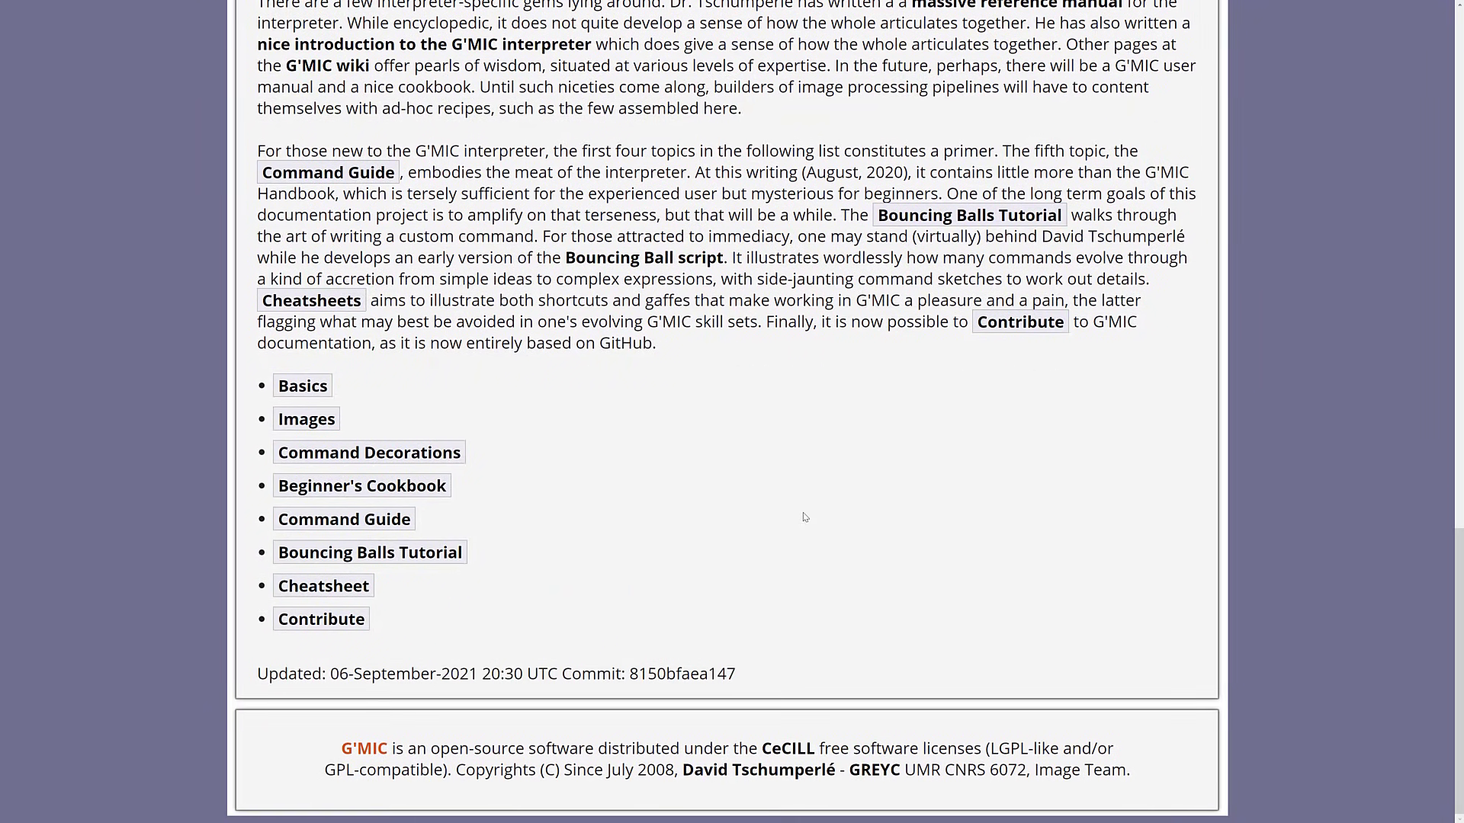
pyautogui.scroll(4, 624, 477)
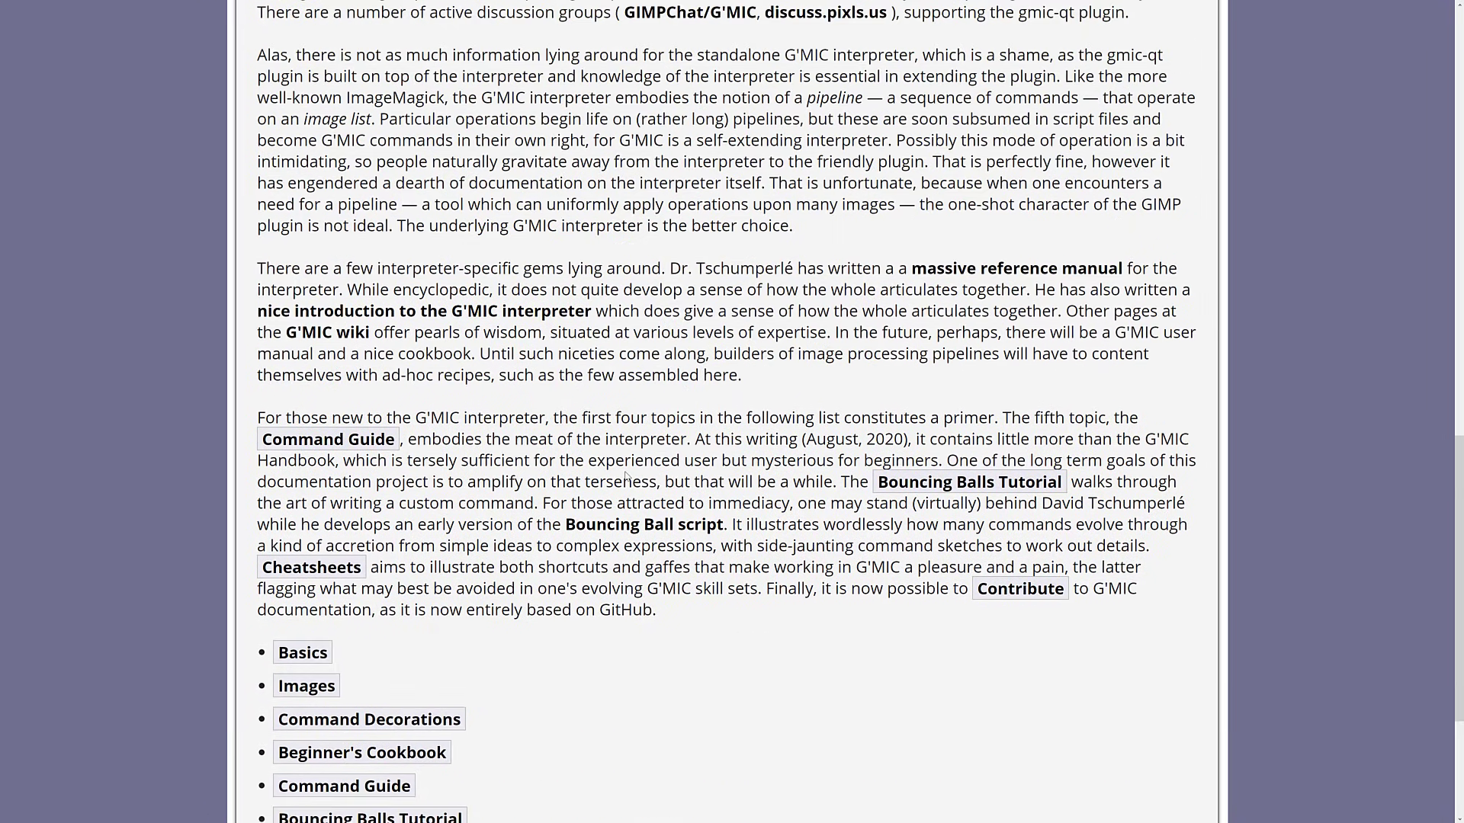
pyautogui.scroll(12, 624, 478)
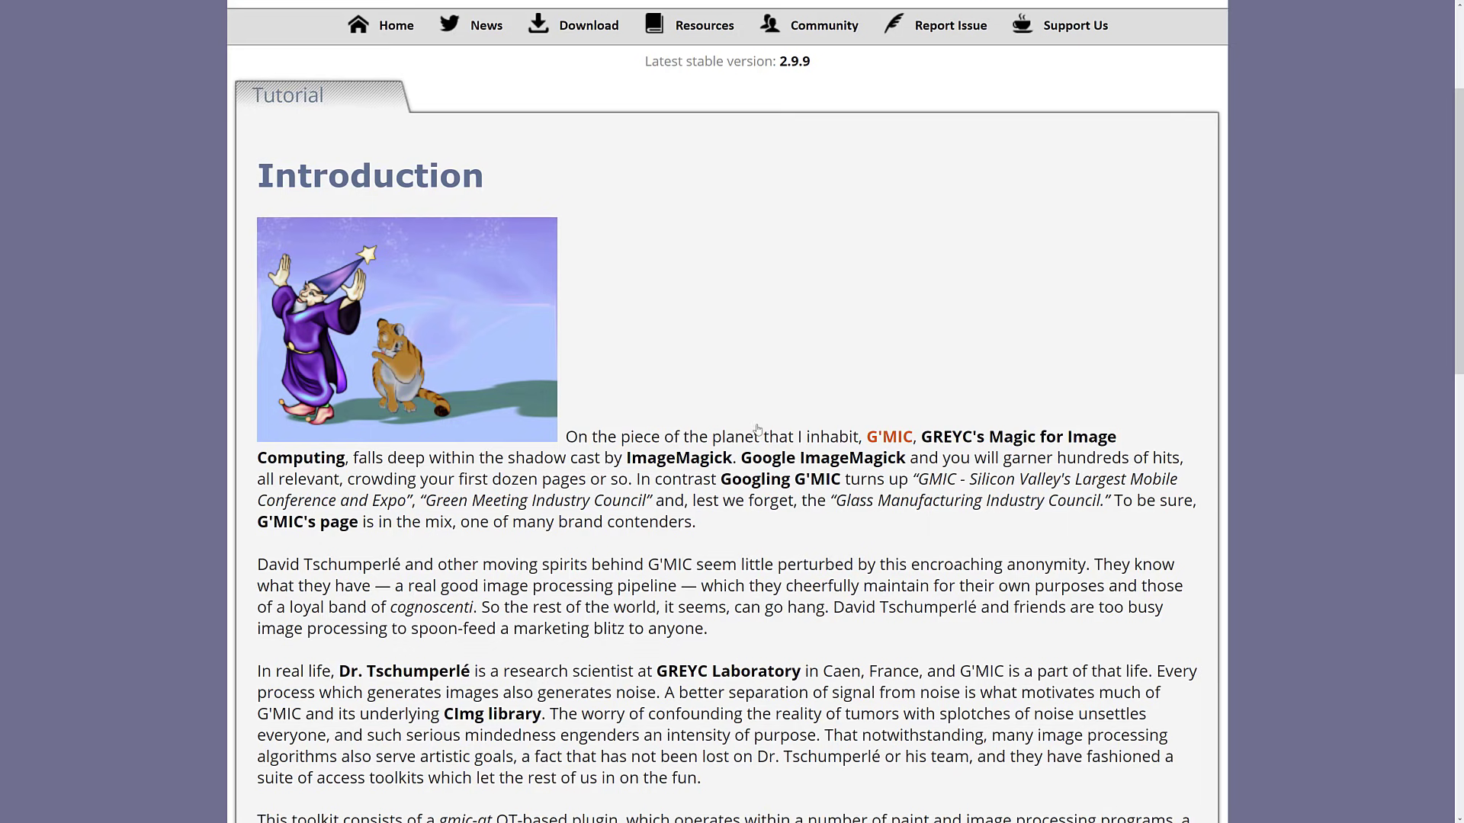
# - Open Download and scroll through GIMP, Krita, 8bf, Paint.NET, Python, Debian, Ubuntu and source sections
pyautogui.click(573, 28)
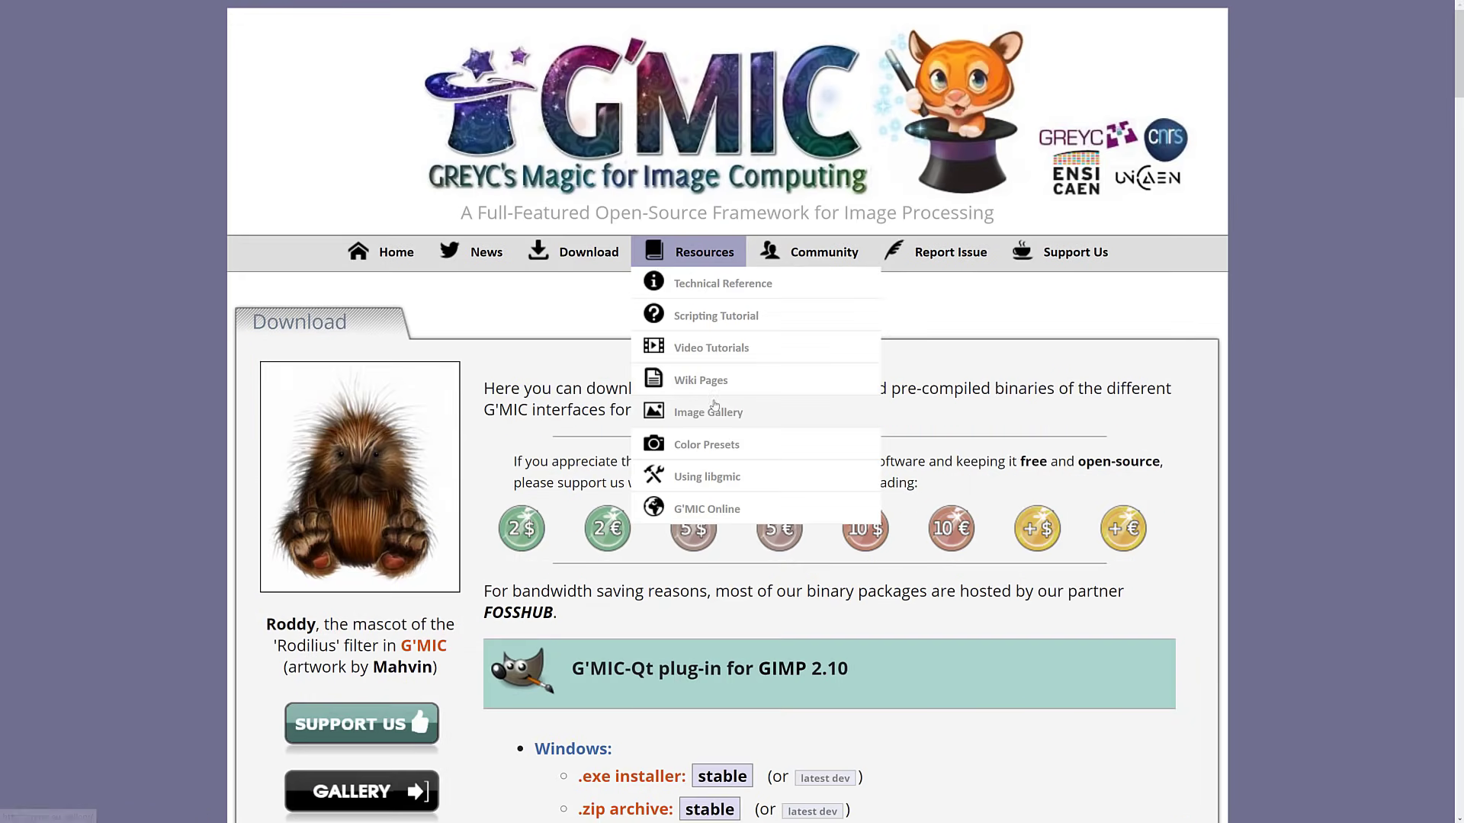
pyautogui.scroll(-5, 821, 298)
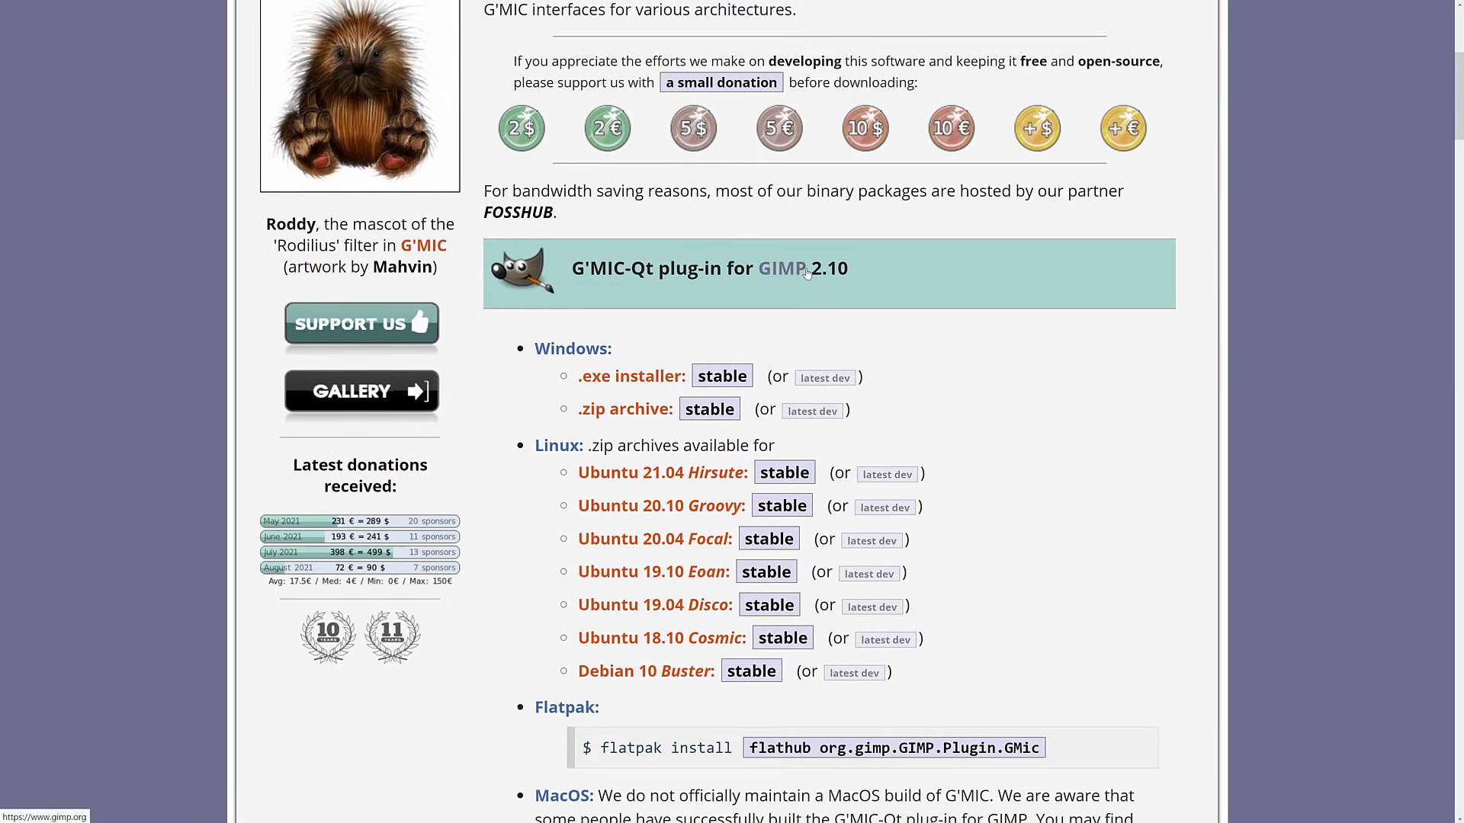
pyautogui.scroll(-6, 821, 298)
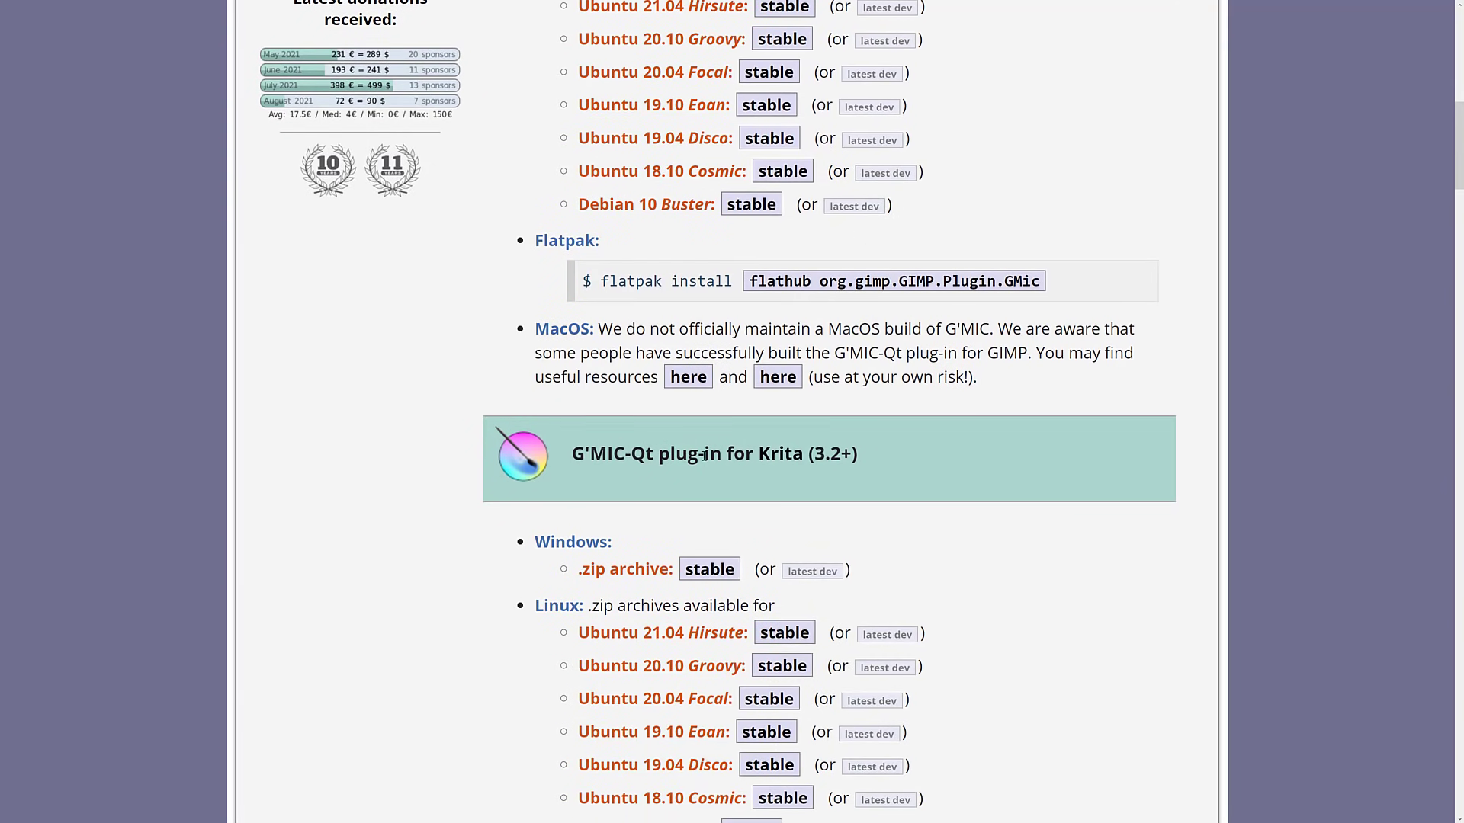
pyautogui.scroll(-2, 703, 455)
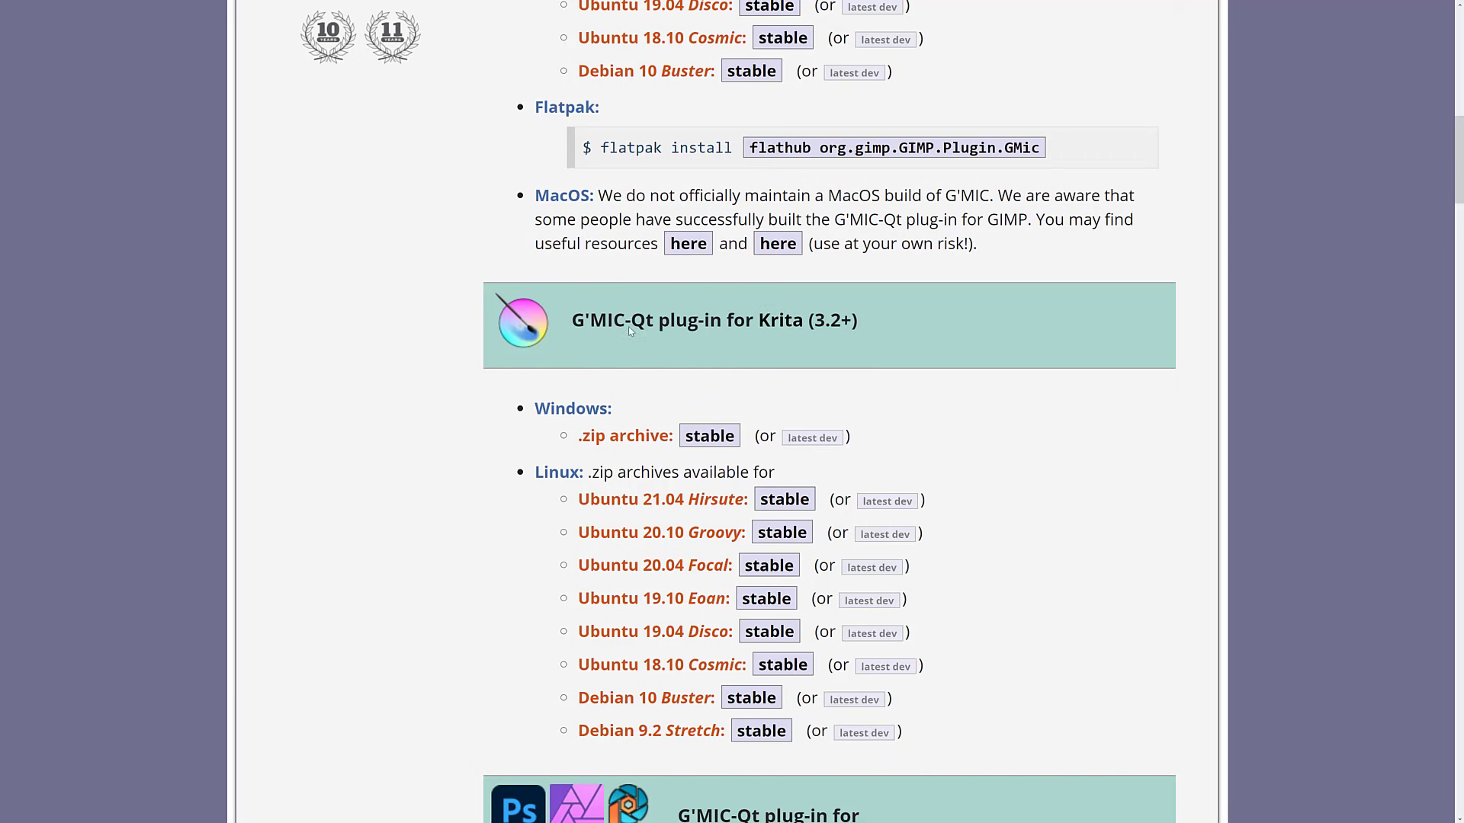
pyautogui.scroll(-2, 853, 398)
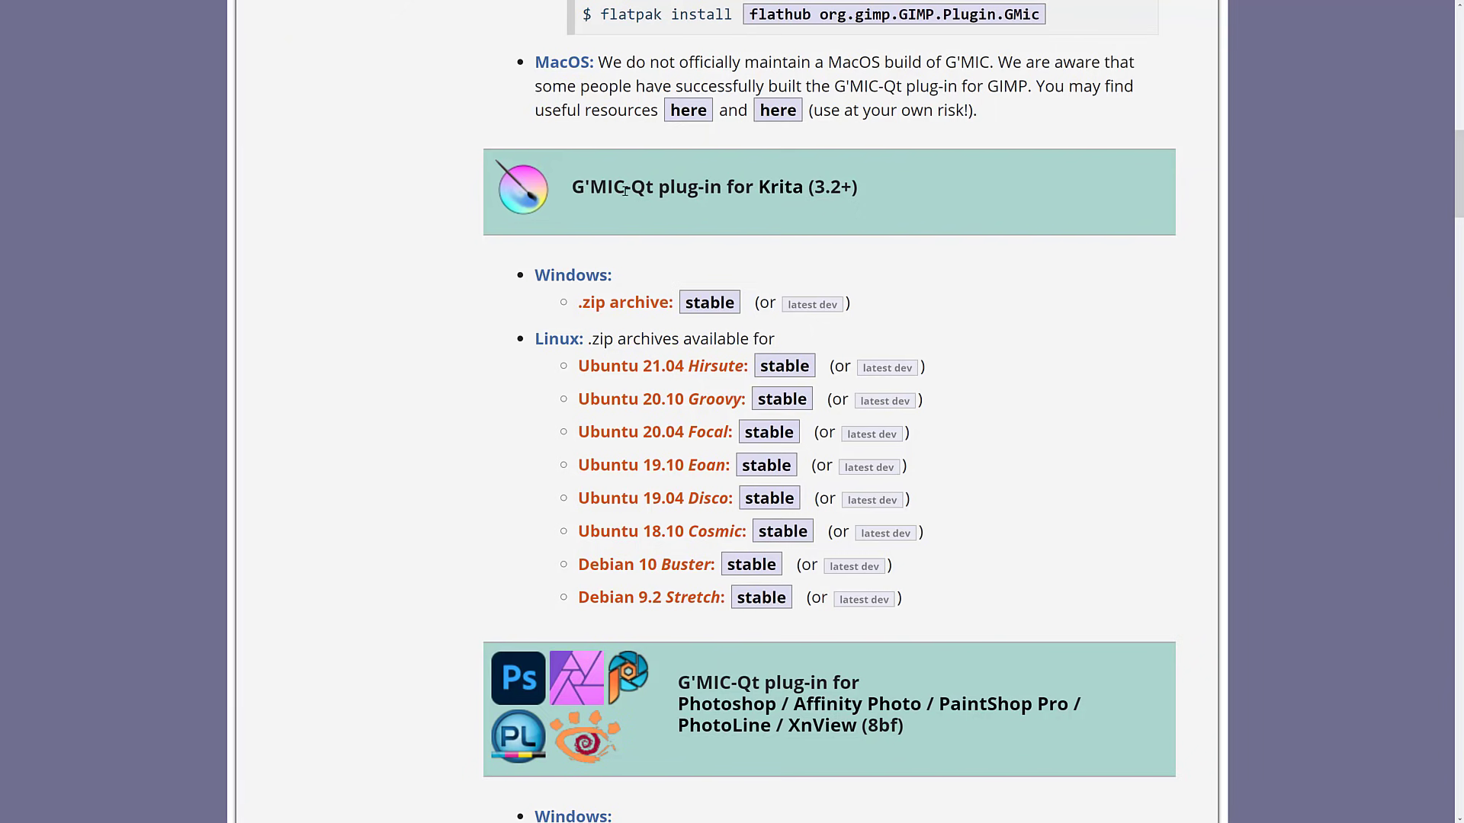
pyautogui.scroll(-5, 703, 245)
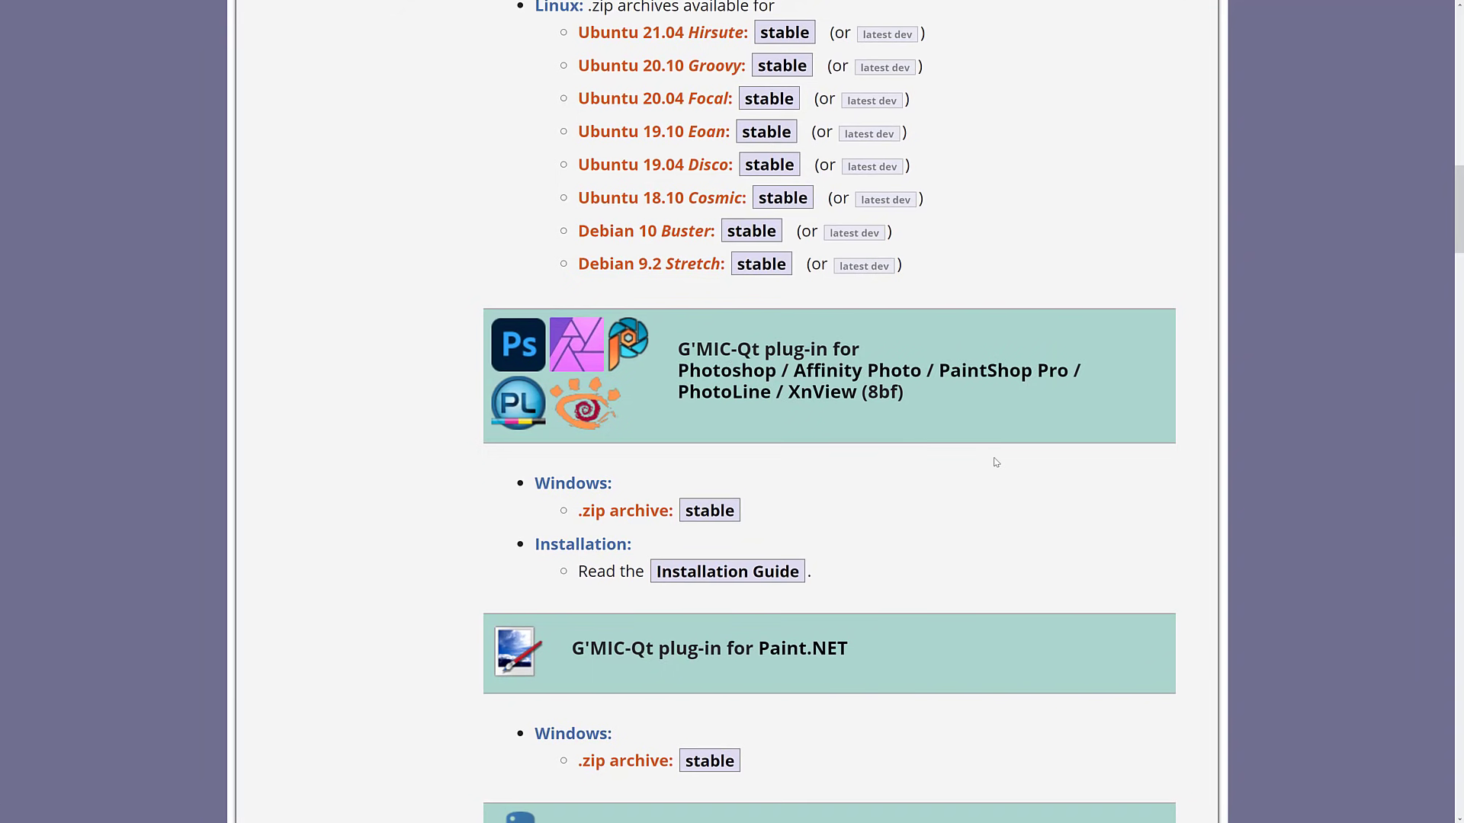
pyautogui.scroll(-4, 991, 461)
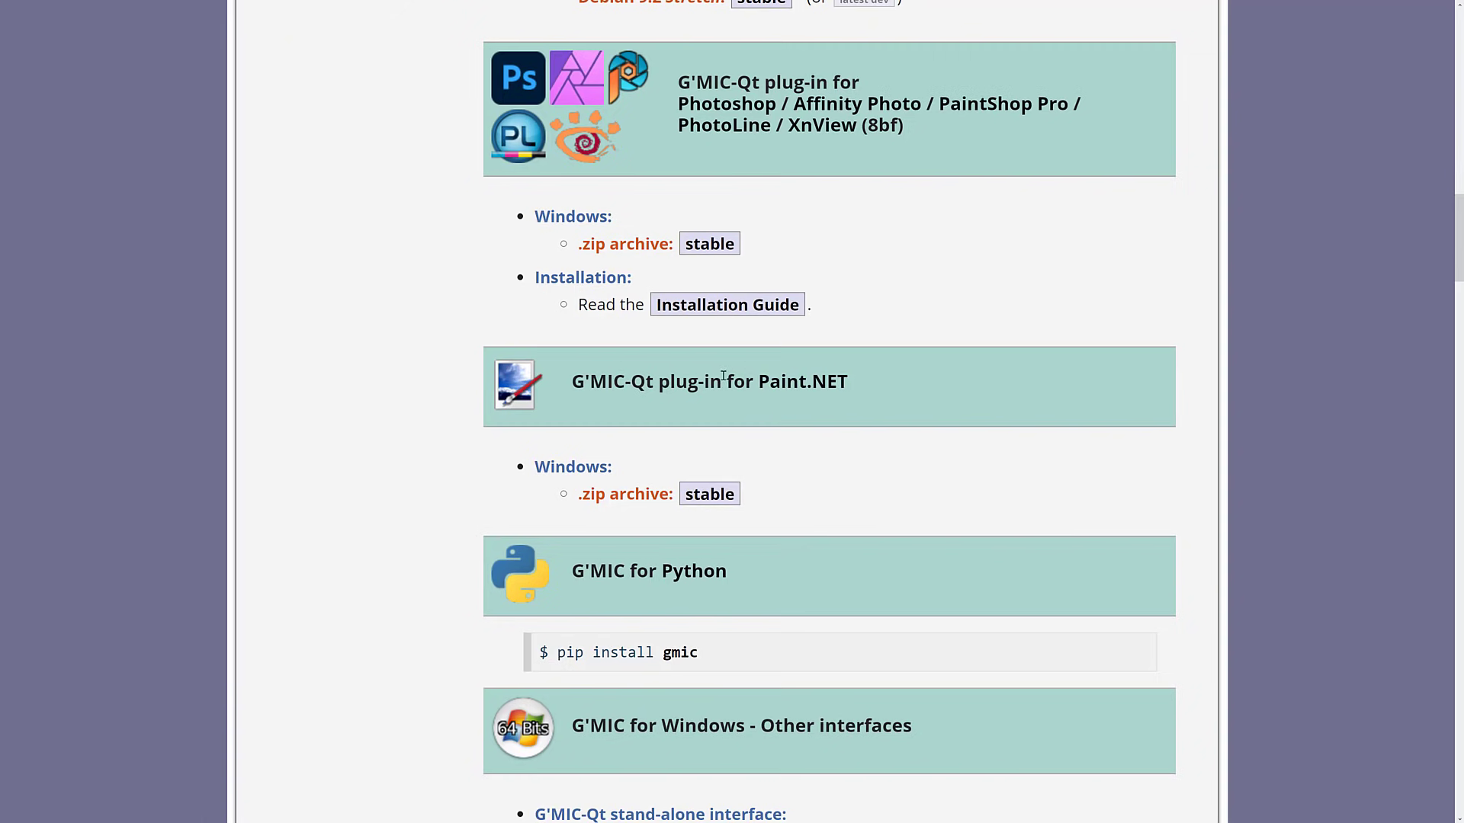
pyautogui.scroll(-1, 820, 488)
pyautogui.scroll(-1, 821, 492)
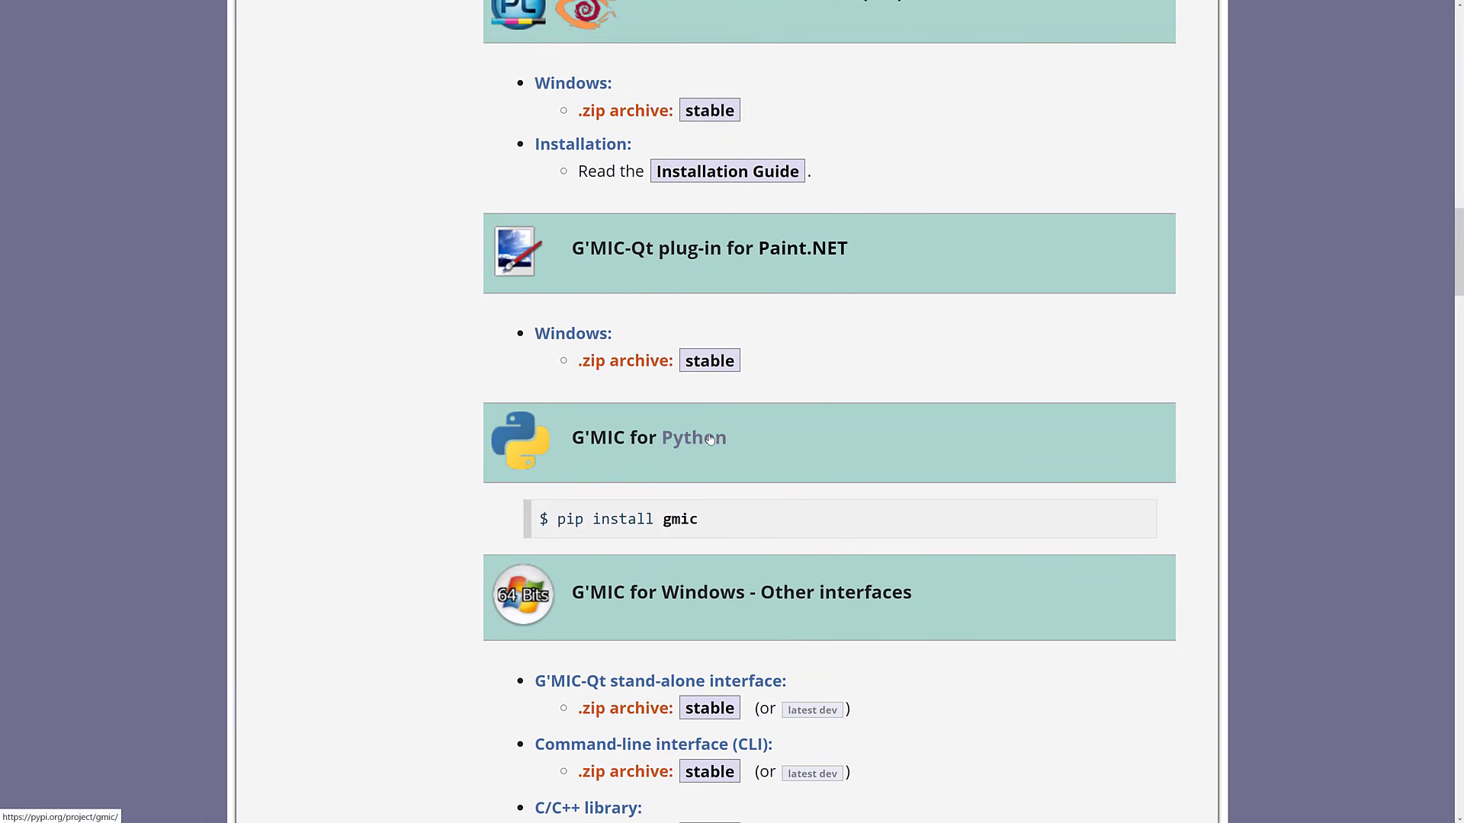
pyautogui.scroll(-5, 706, 431)
pyautogui.scroll(-1, 711, 444)
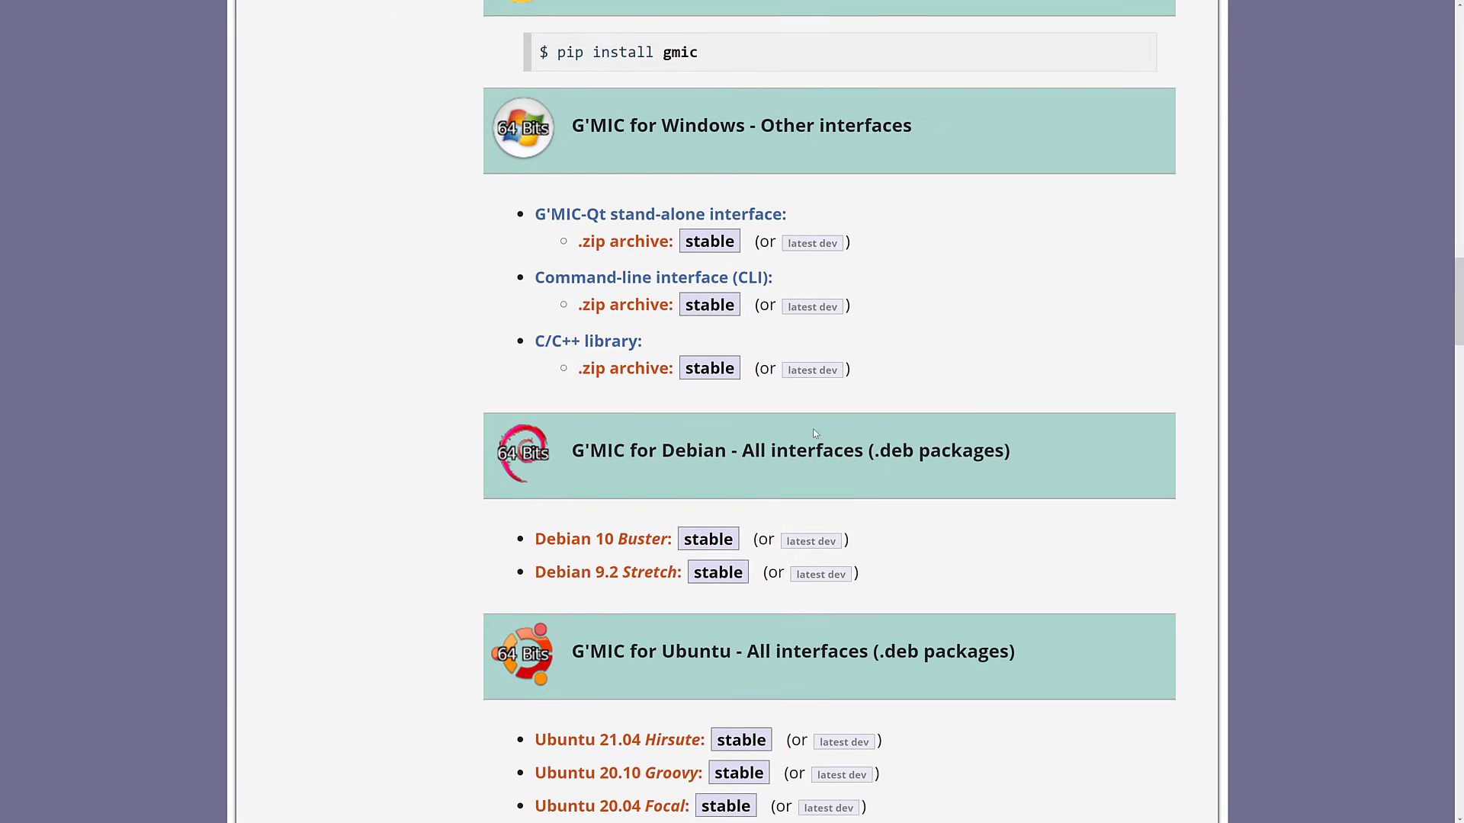
pyautogui.scroll(-8, 813, 433)
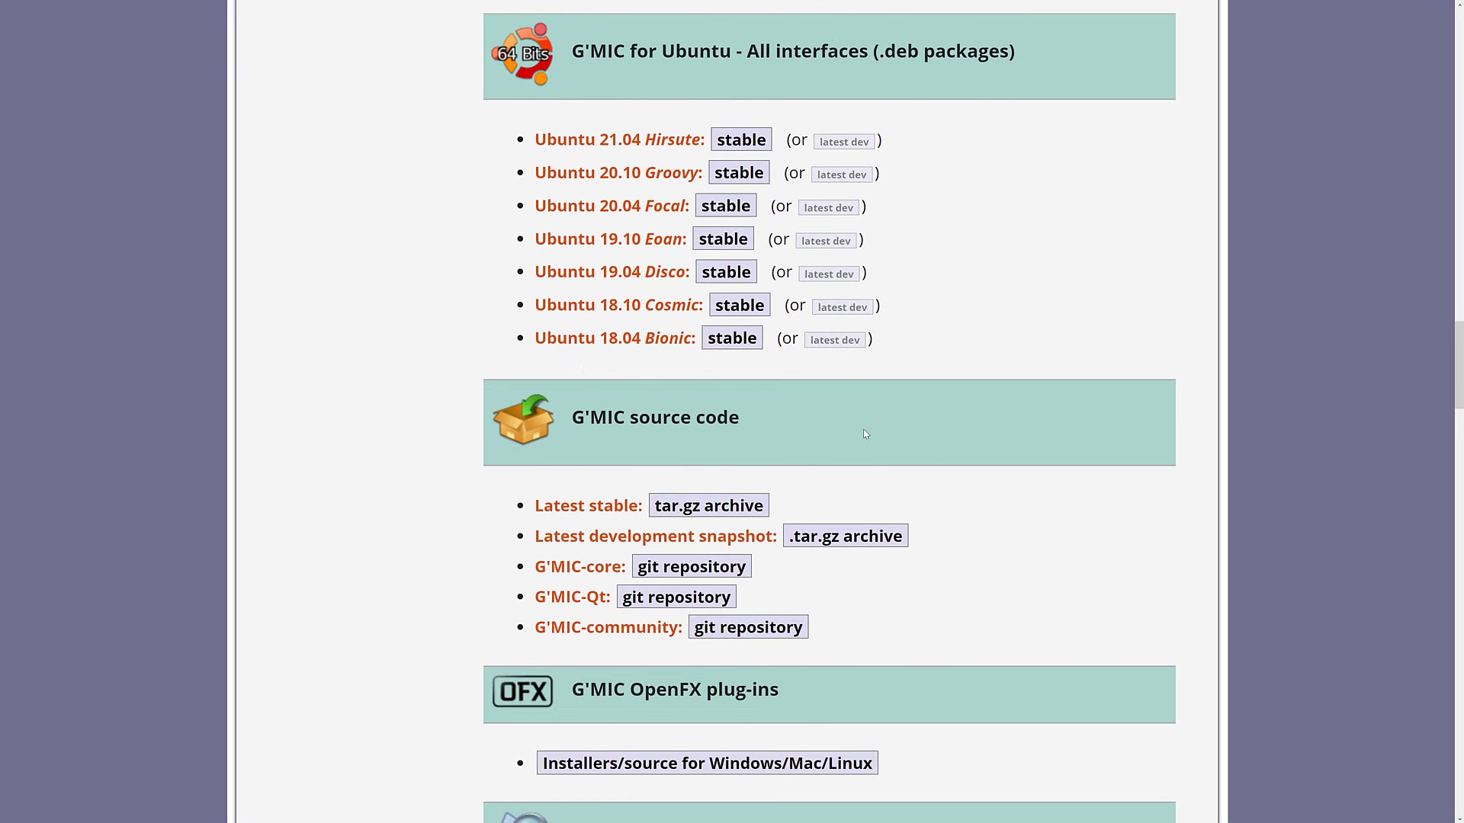
pyautogui.scroll(-2, 865, 433)
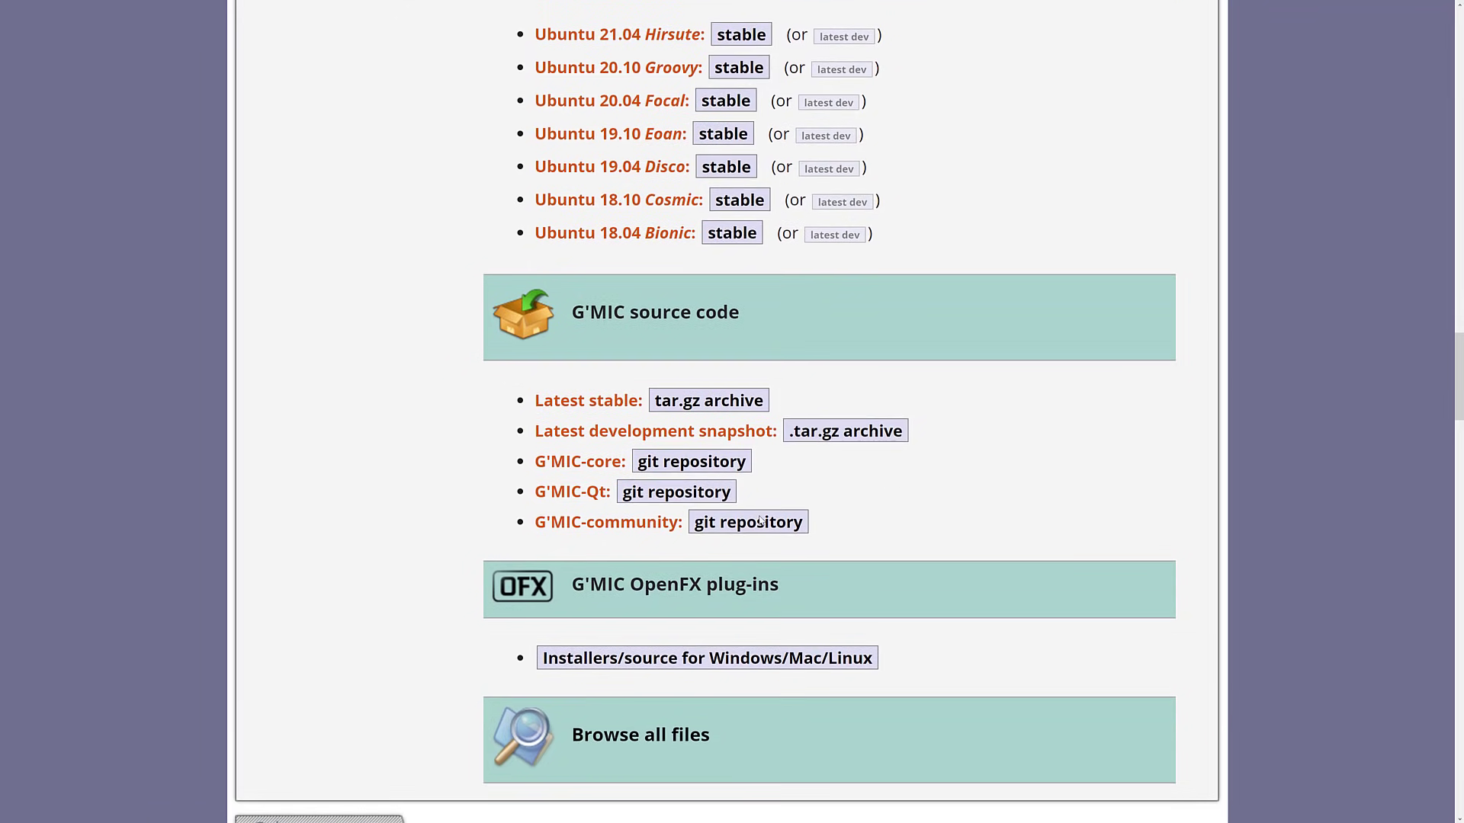
pyautogui.scroll(-4, 839, 511)
pyautogui.scroll(20, 962, 460)
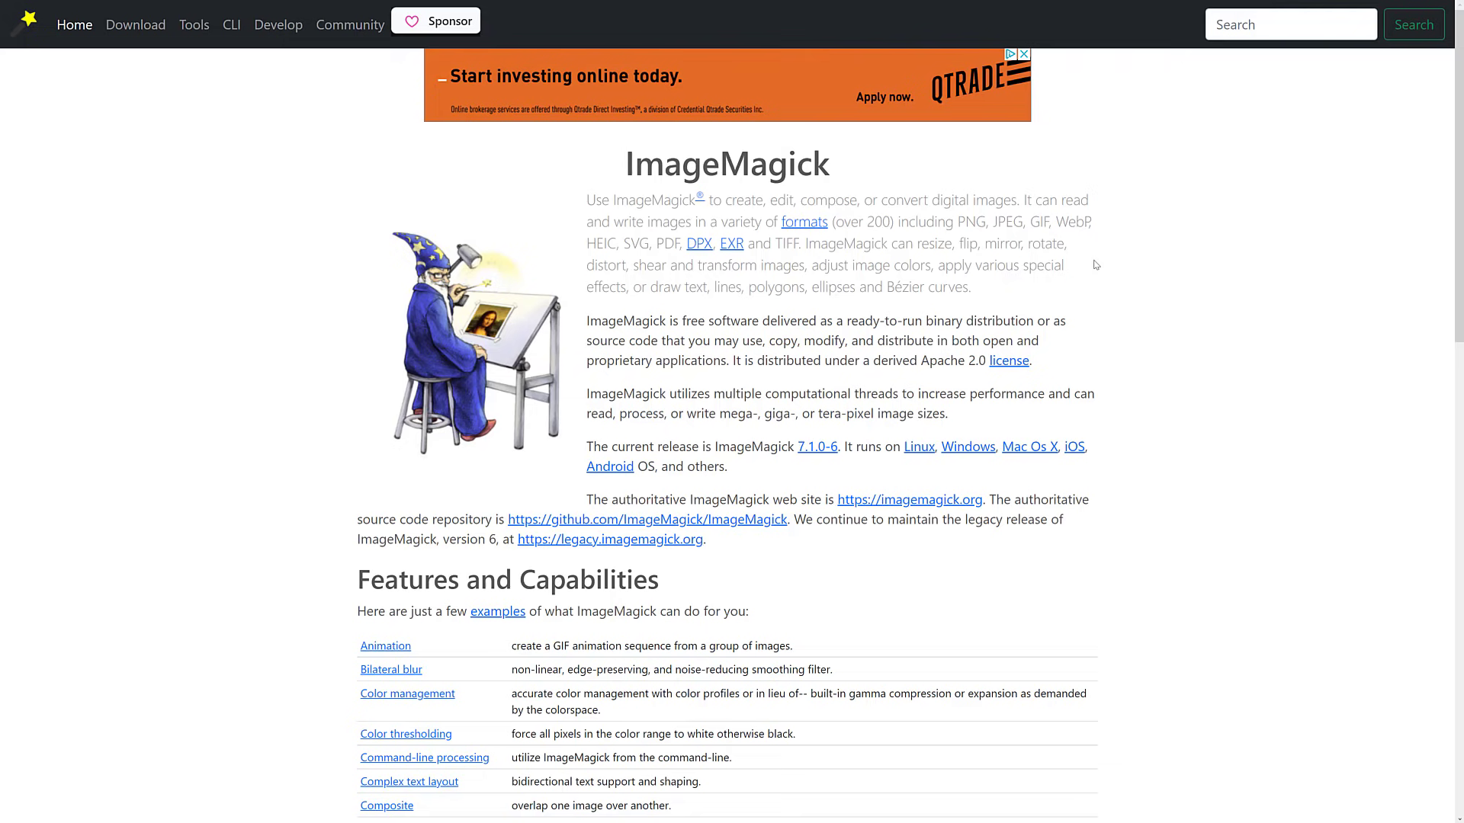
pyautogui.scroll(-5, 853, 444)
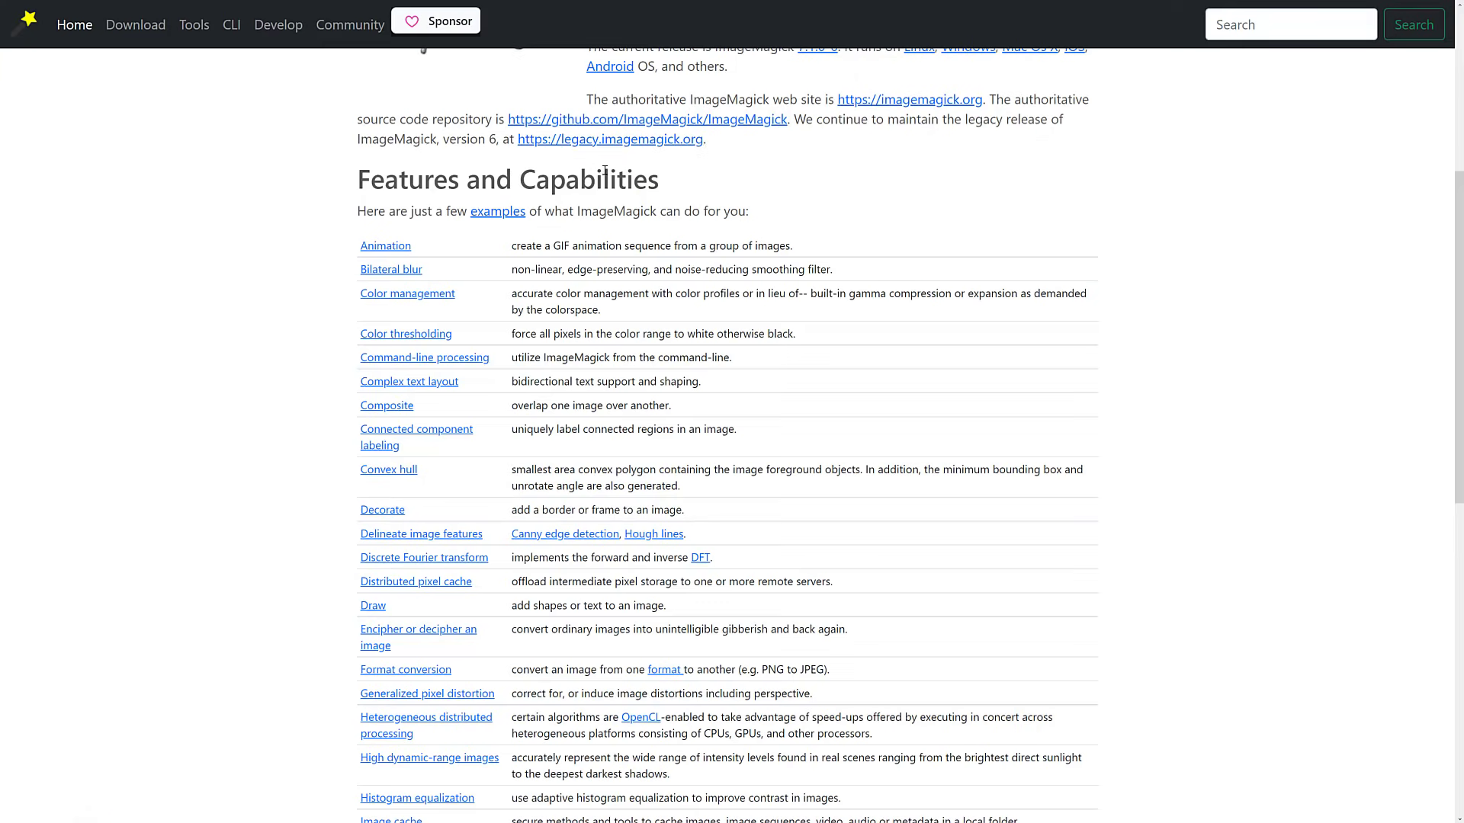
pyautogui.scroll(5, 602, 229)
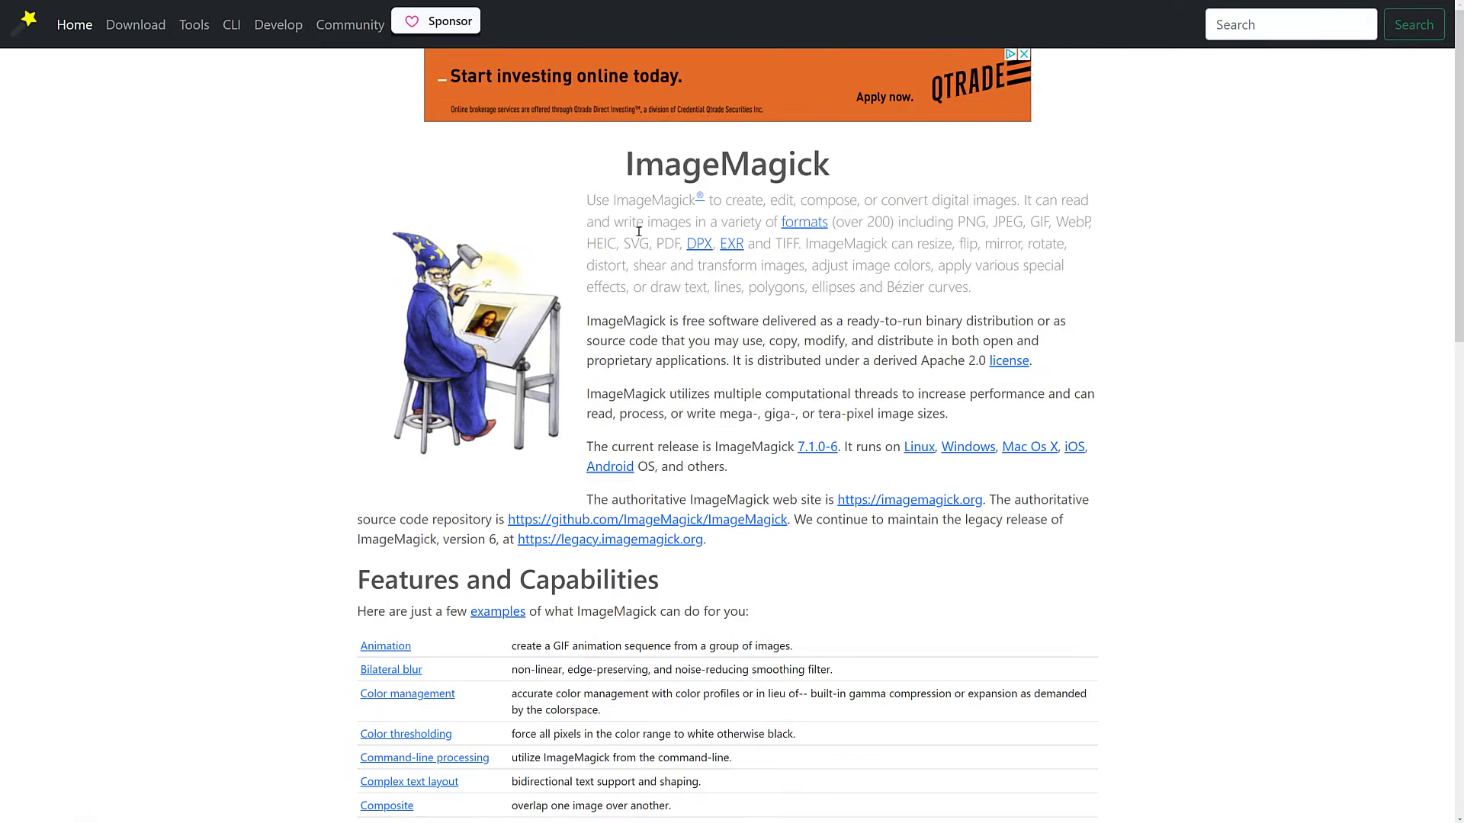